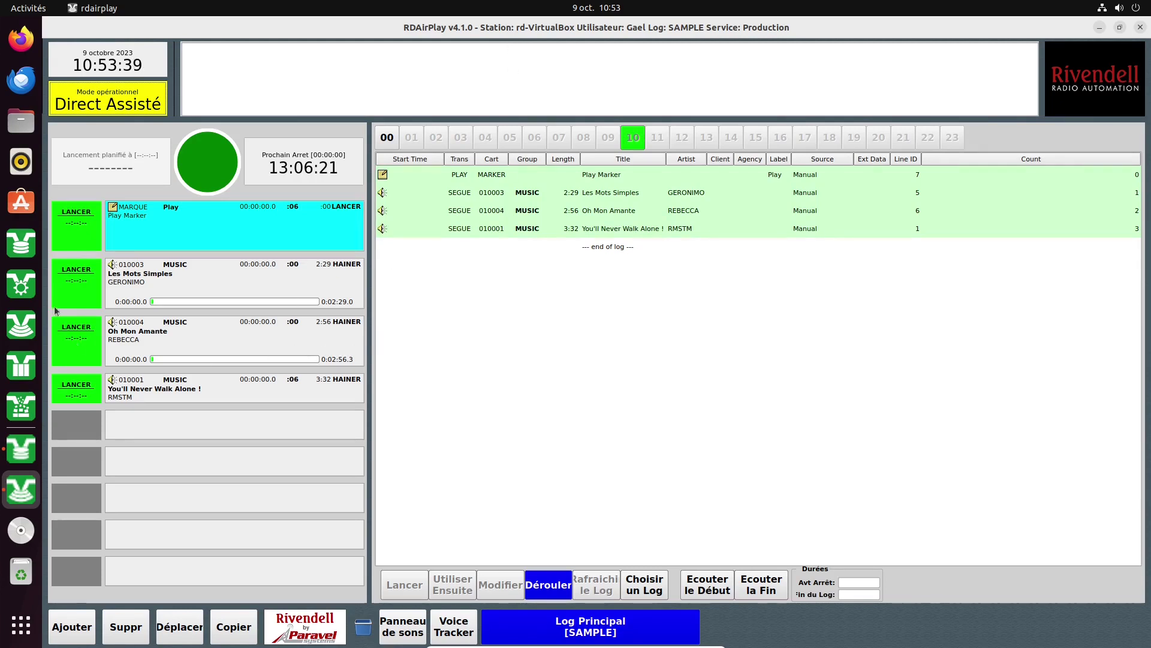
# Launch RDAdmin, move the RDLogin dialog lower, and browse its Username list without switching users.
pyautogui.click(16, 288)
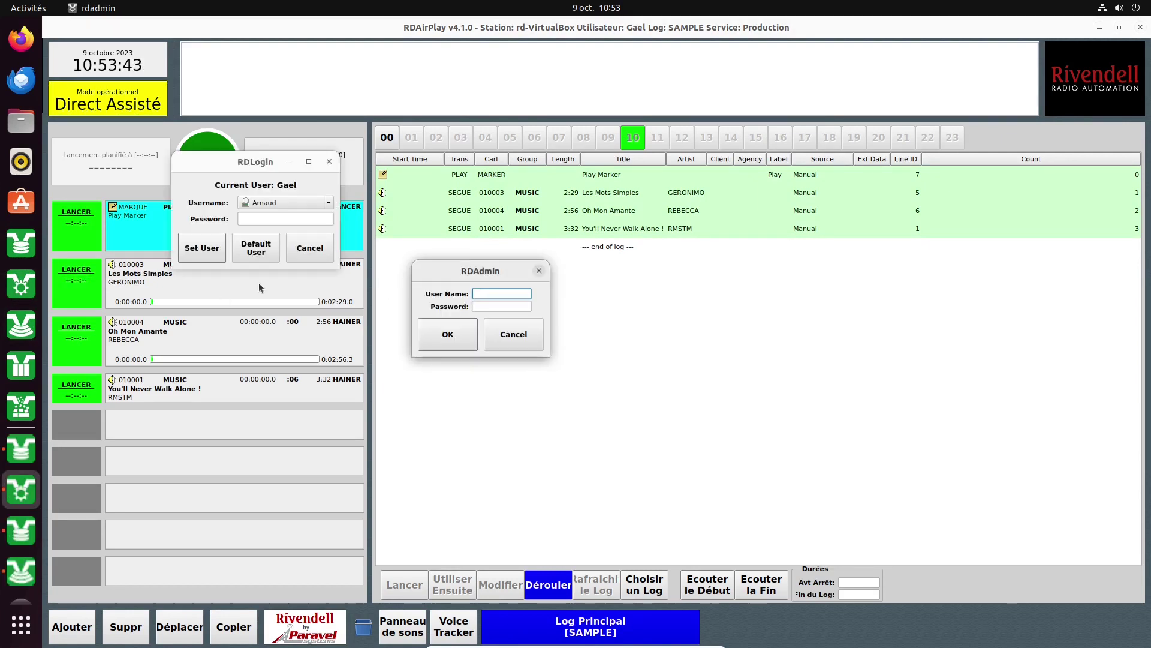
pyautogui.moveTo(248, 160); pyautogui.dragTo(244, 260)
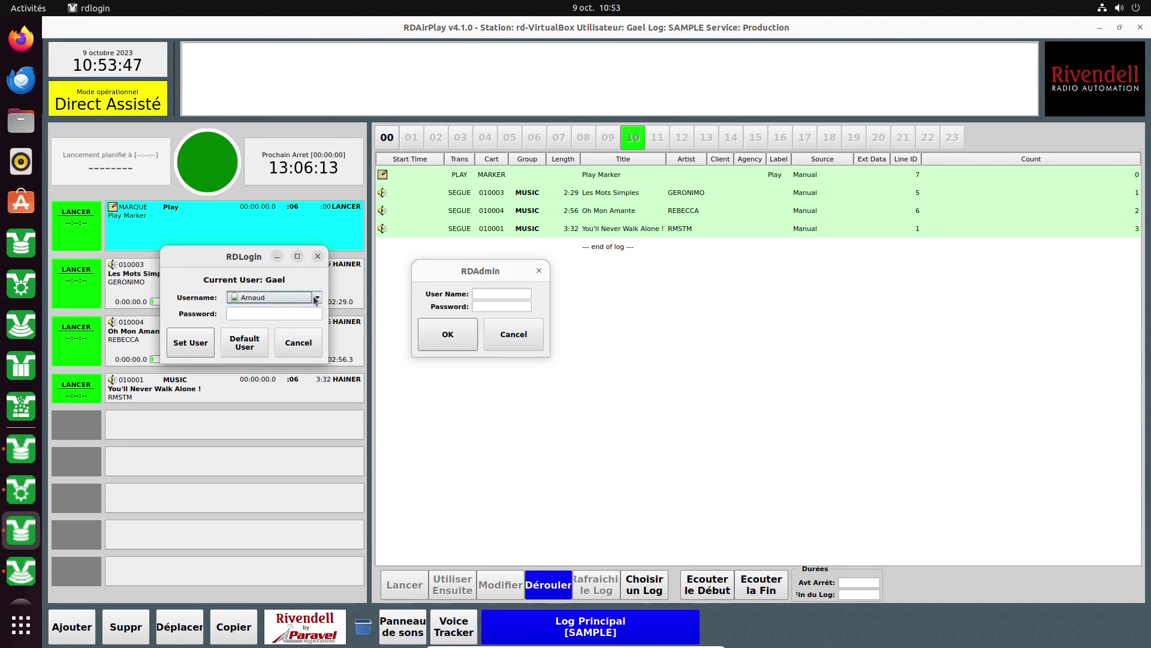
pyautogui.click(273, 297)
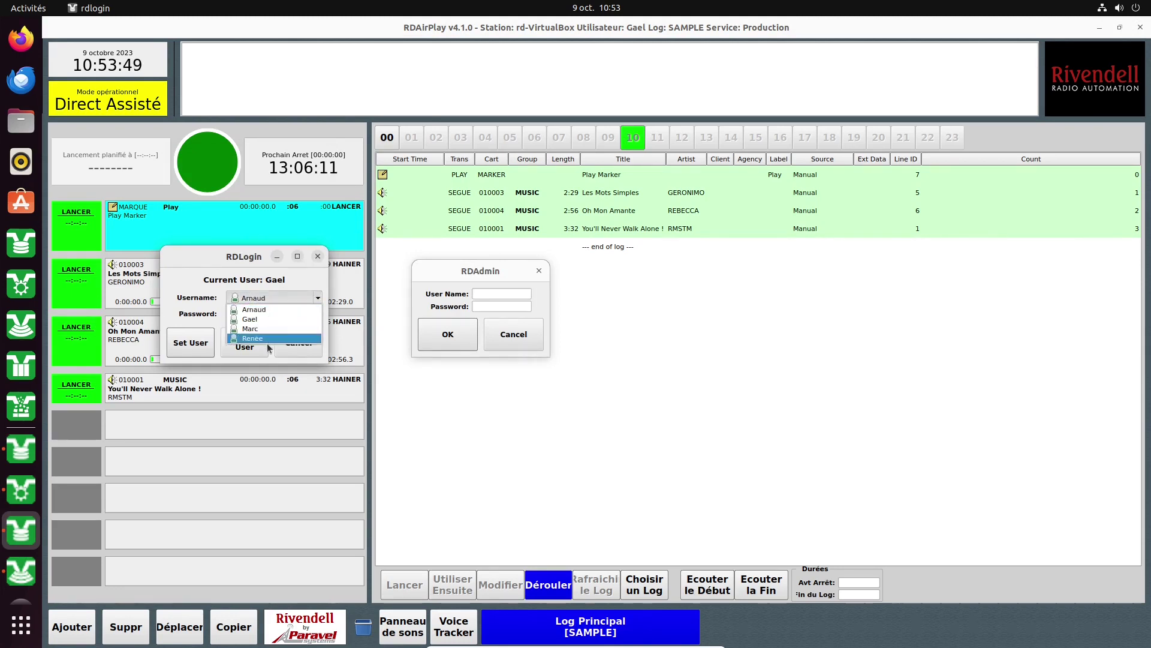
pyautogui.click(290, 287)
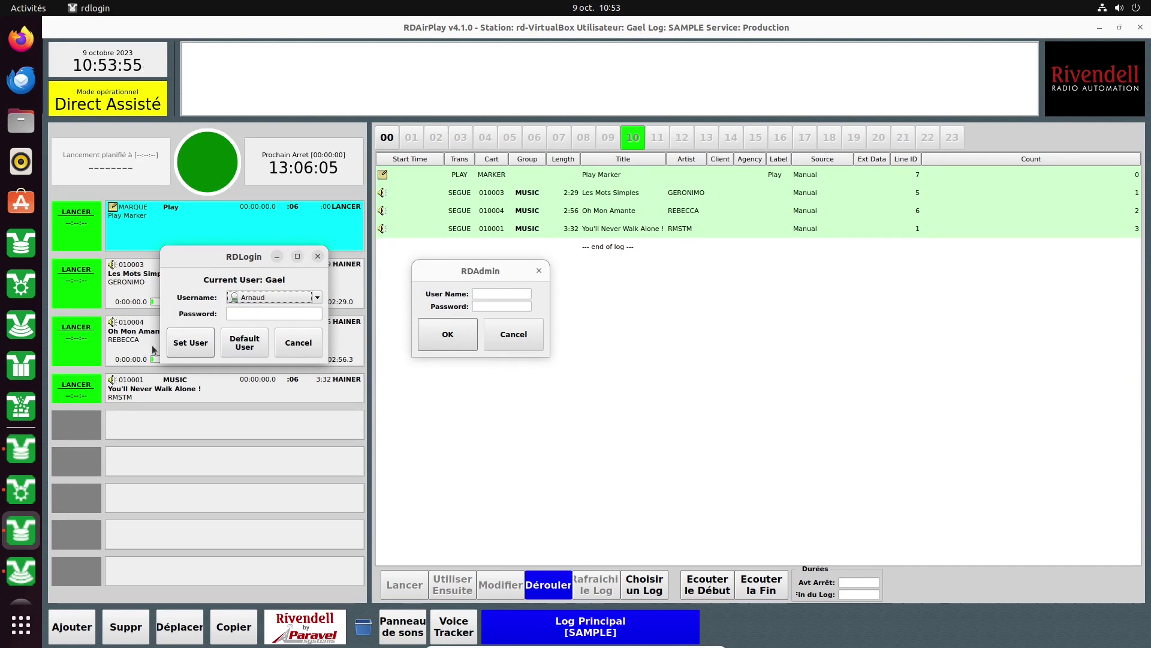
pyautogui.click(275, 298)
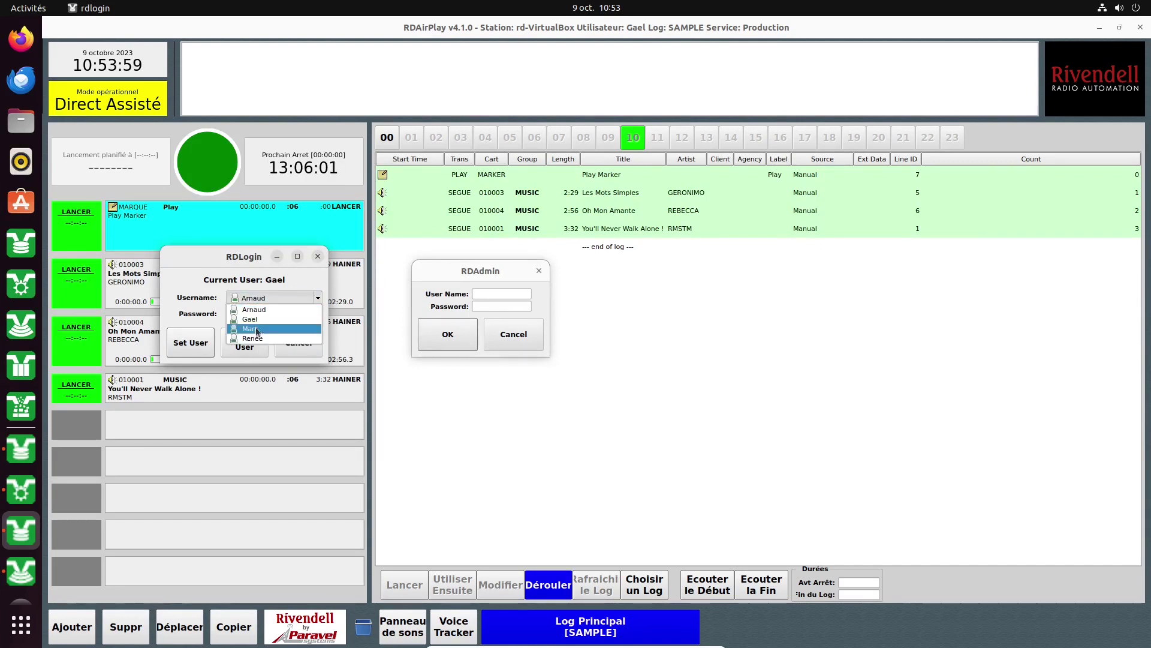
pyautogui.click(307, 279)
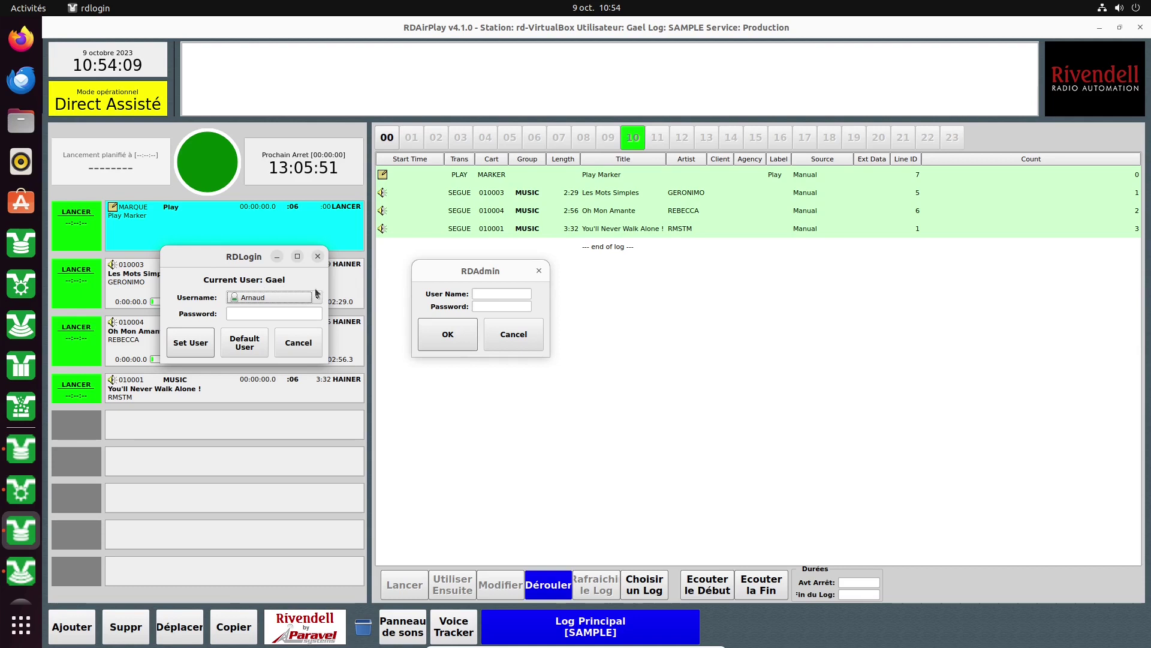
pyautogui.click(480, 294)
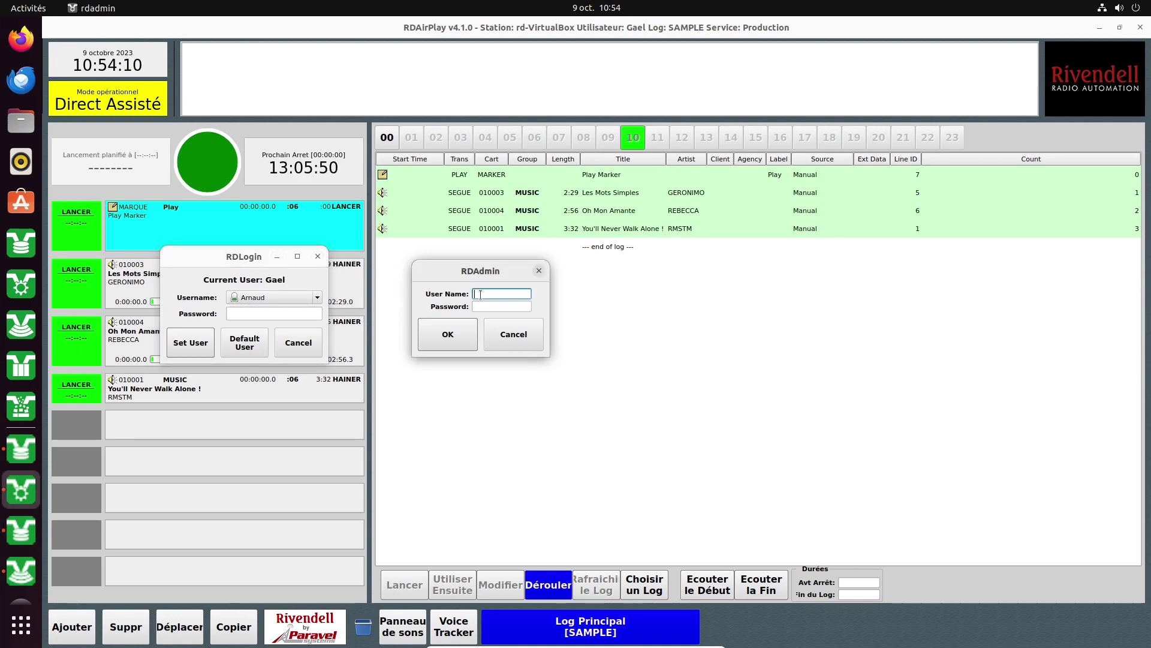
# Close RDLogin and sign in to RDAdmin as 'admin' with a blank password.
pyautogui.click(319, 257)
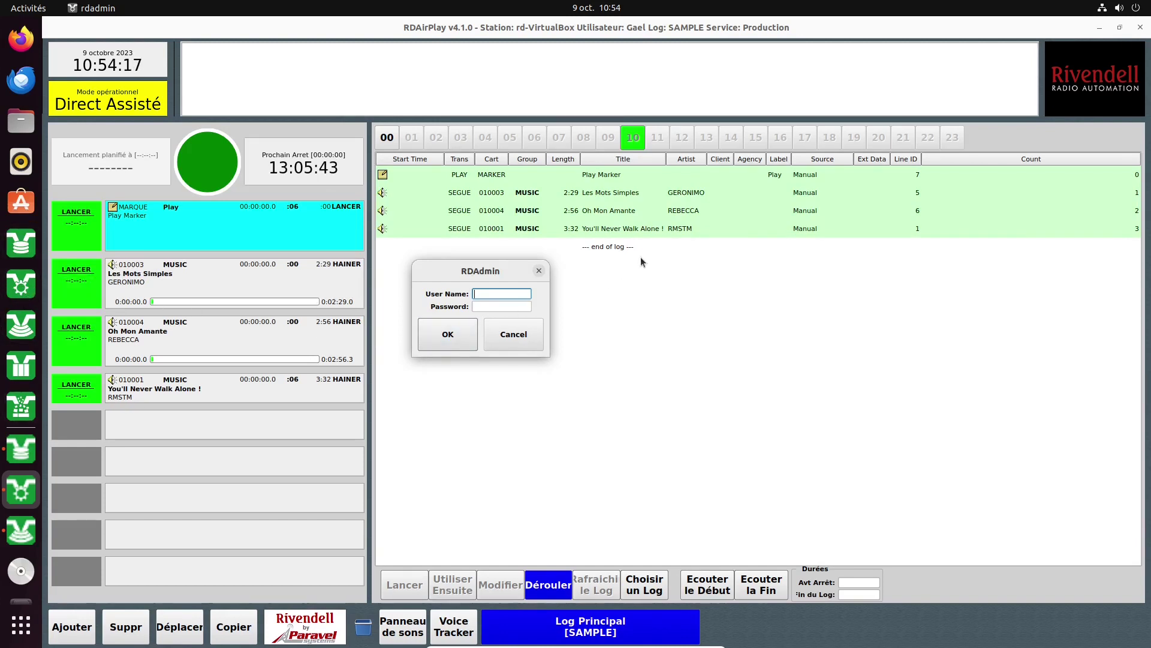
pyautogui.write('admin')
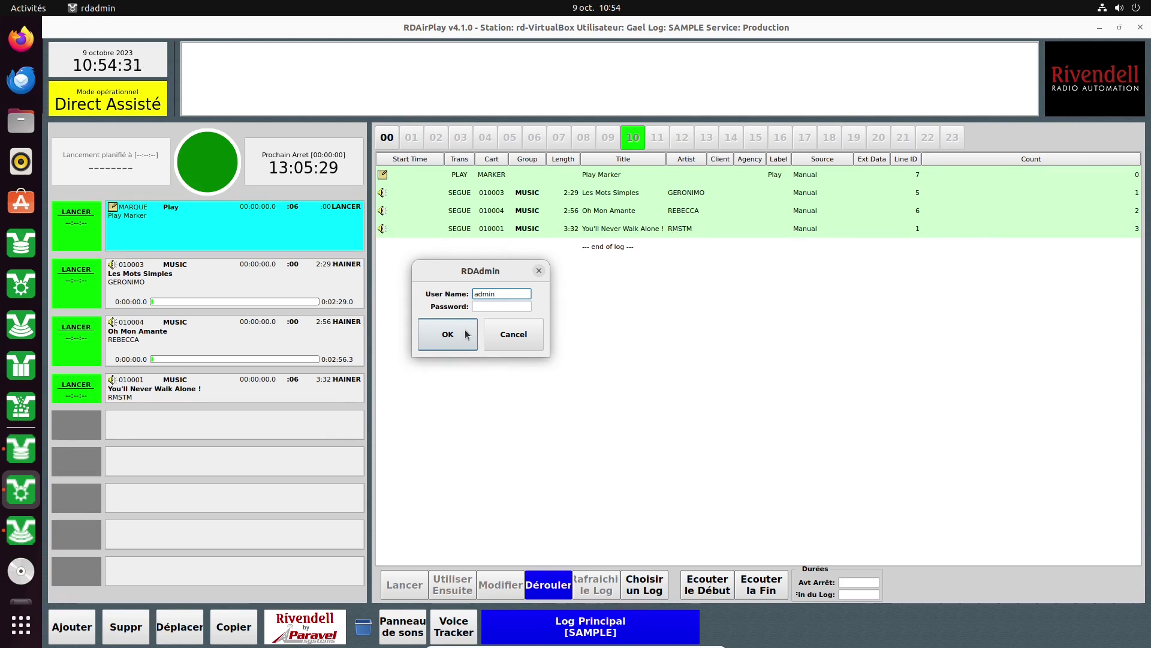
pyautogui.click(466, 334)
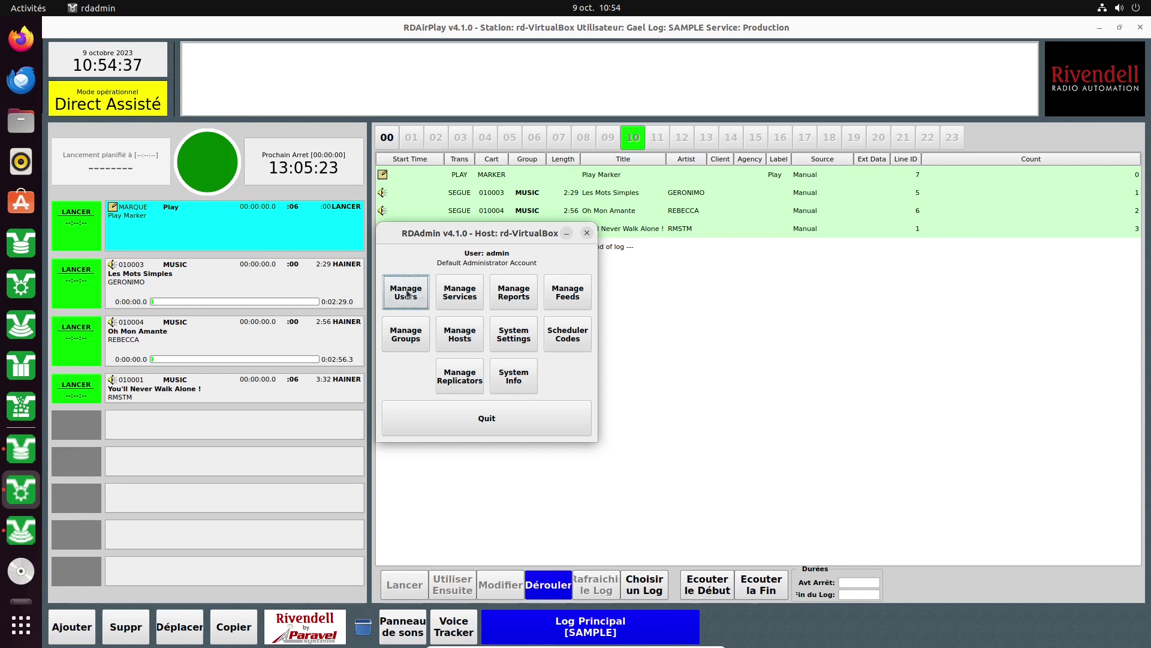
# Dismiss the duplicate RDAdmin login, move RDLogin to the upper left, and open Manage Users.
pyautogui.click(22, 290)
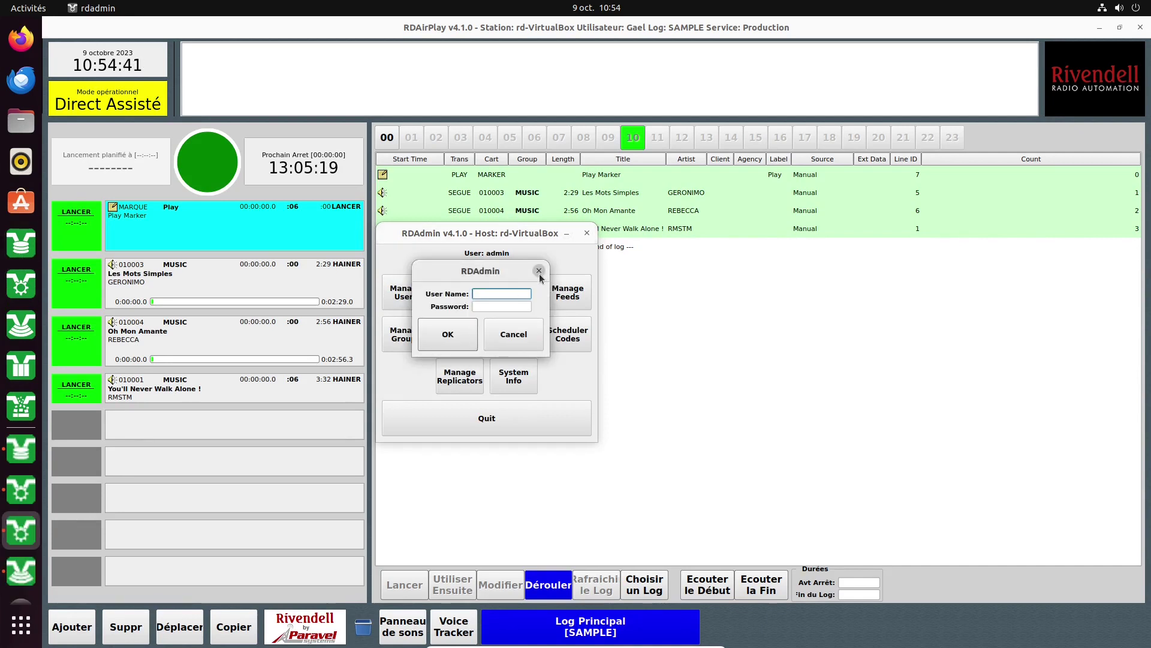
pyautogui.click(539, 271)
pyautogui.click(20, 569)
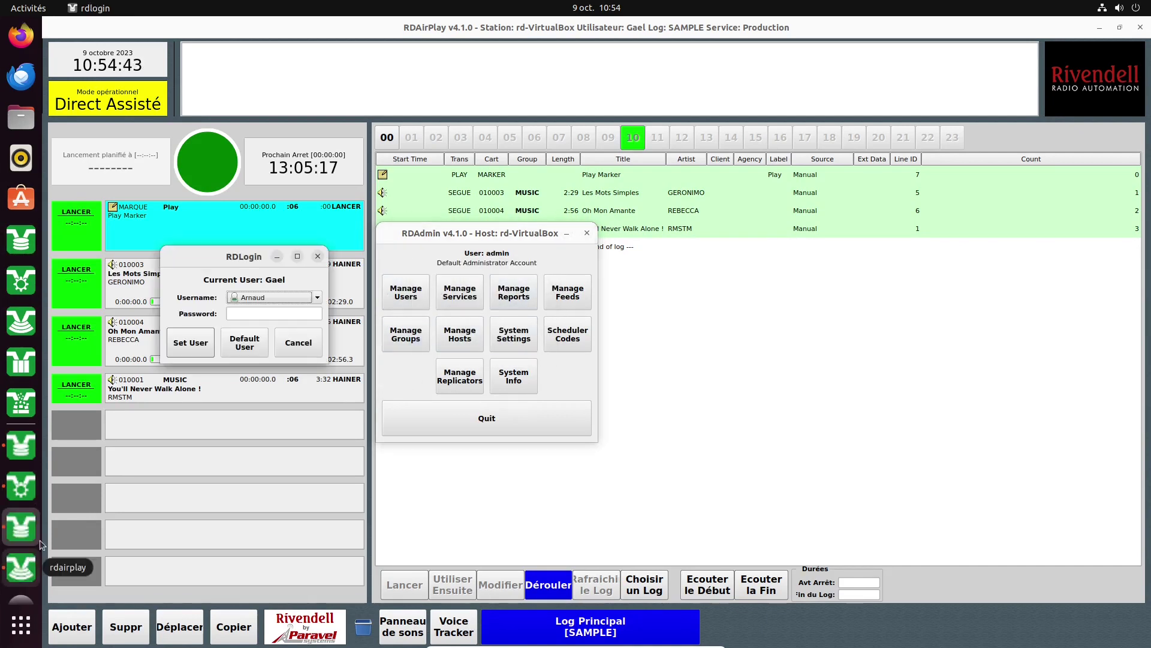
pyautogui.moveTo(252, 257); pyautogui.dragTo(174, 135)
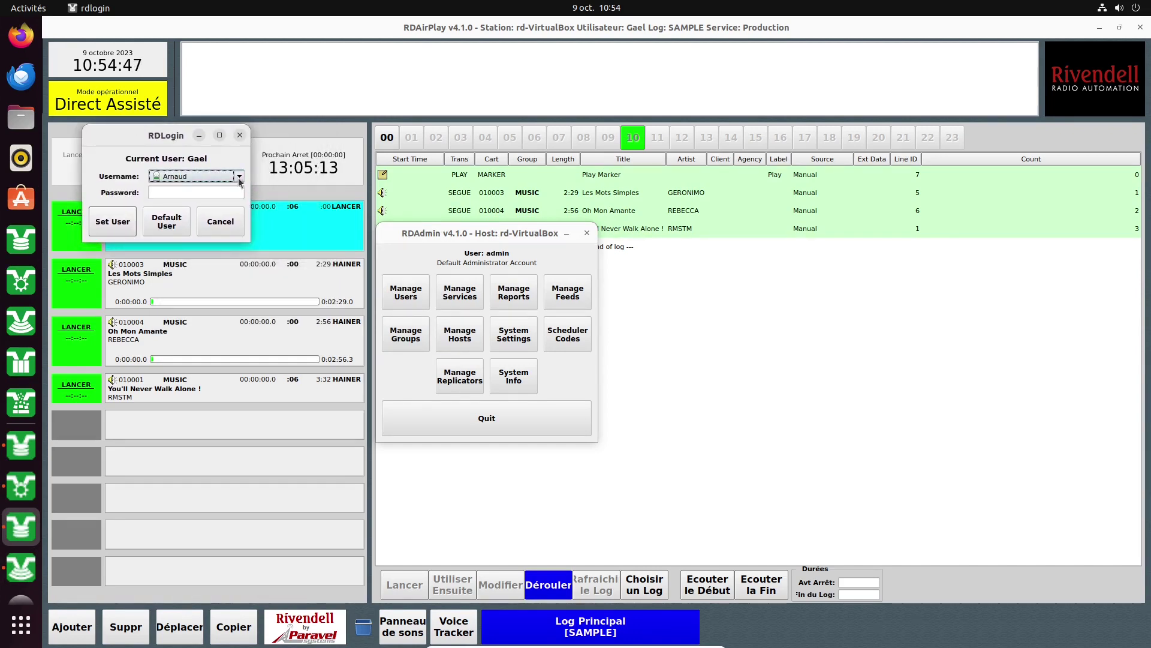
pyautogui.click(405, 292)
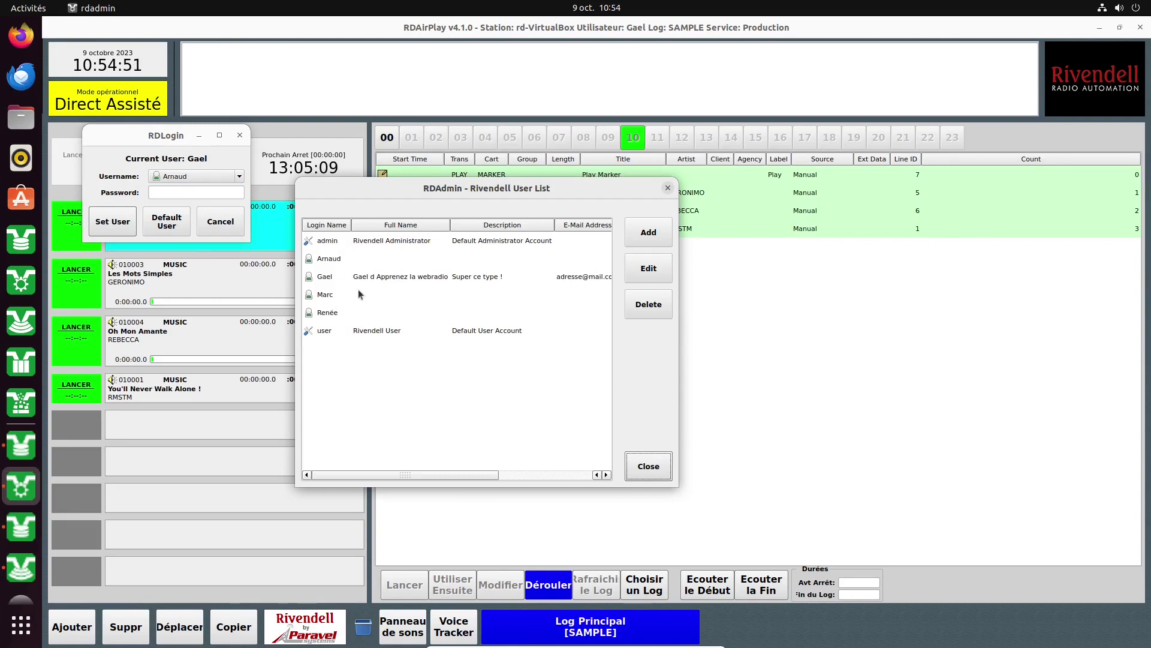
# Review the admin account's settings, select another user, and start adding a new user.
pyautogui.click(322, 241)
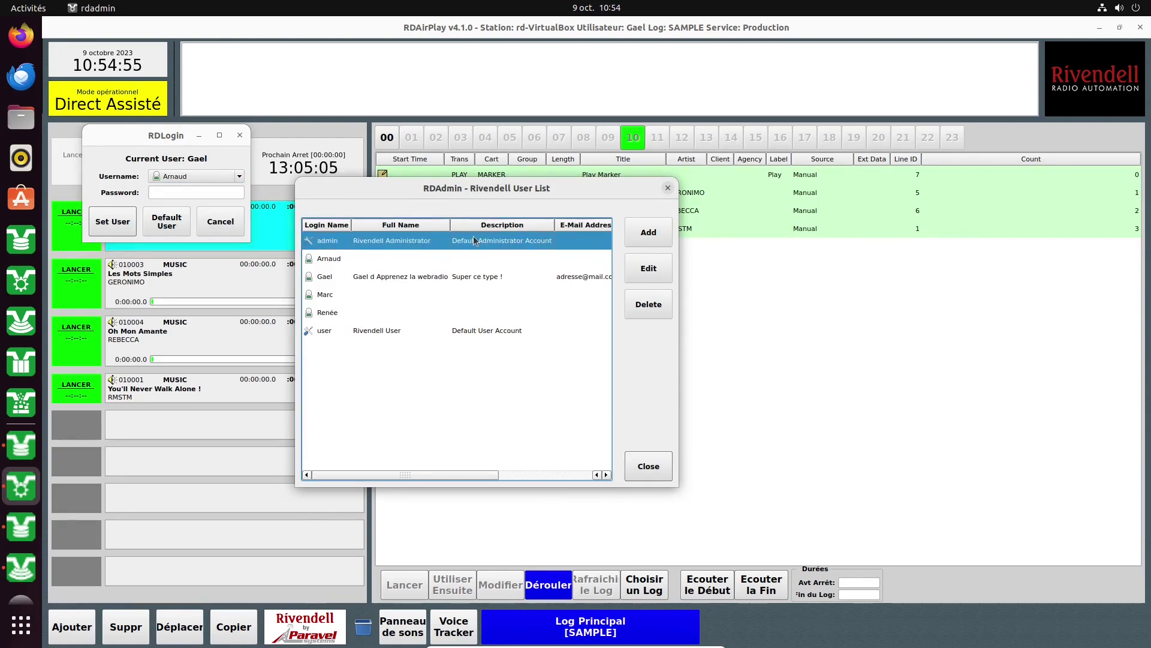
pyautogui.doubleClick(473, 237)
pyautogui.click(567, 538)
pyautogui.click(334, 277)
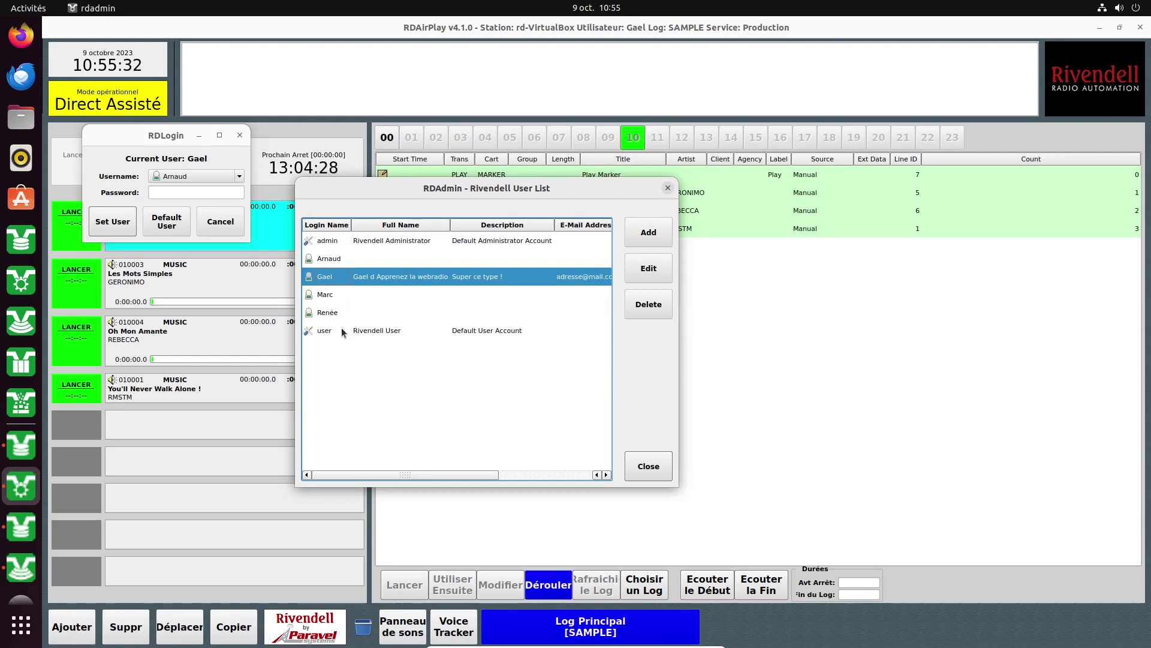
pyautogui.click(640, 232)
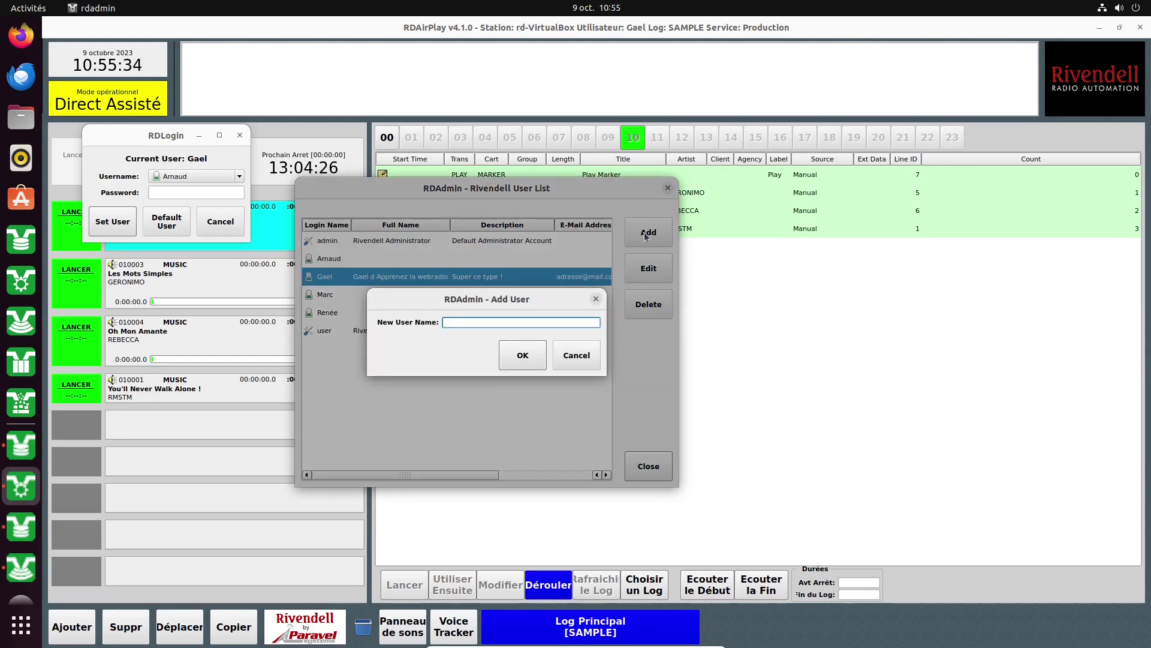
# Create the new user account, correcting the typed name, and reach its Full Name field.
pyautogui.write('Ju')
pyautogui.write('Roser')
pyautogui.press('BackSpace')
pyautogui.click(519, 363)
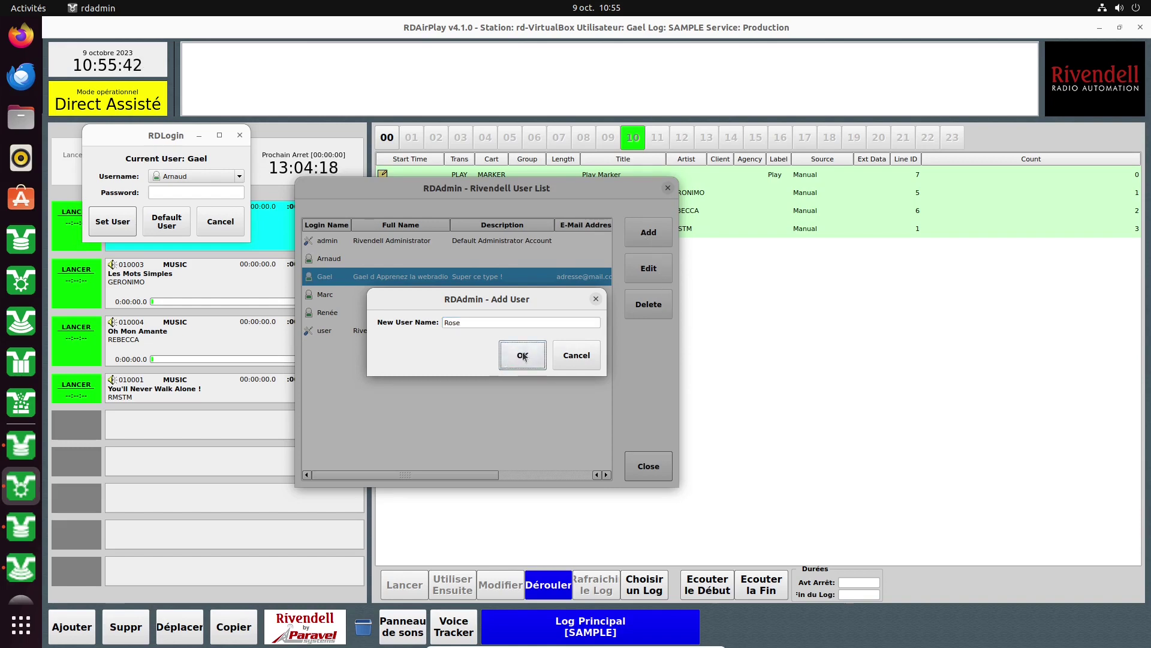
pyautogui.moveTo(474, 116); pyautogui.dragTo(426, 63)
pyautogui.click(422, 98)
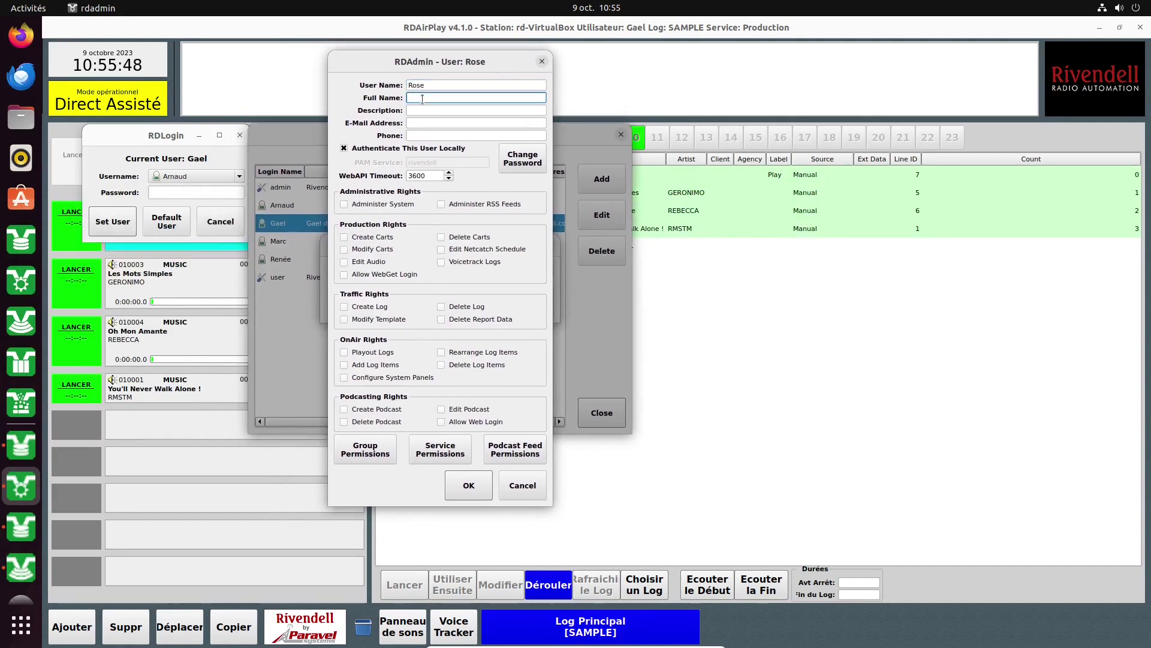
# Enter the new user's full name in the Full Name field.
pyautogui.write('Kipik')
pyautogui.click(425, 110)
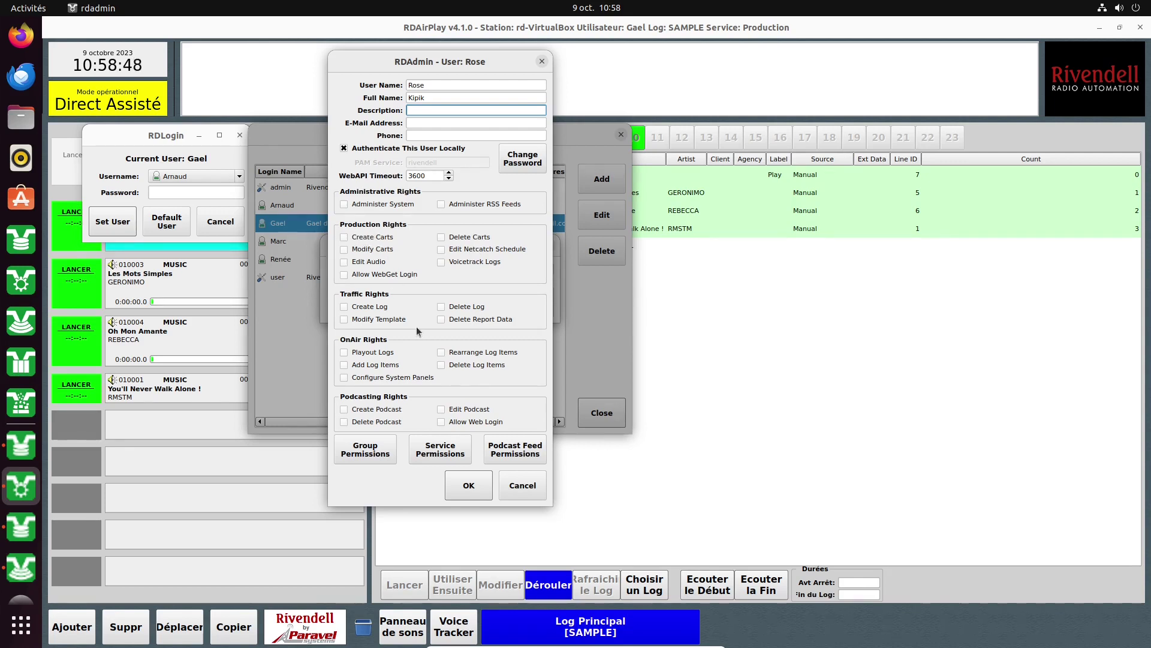
# Grant Play Out Logs, Add/Rearrange/Delete Log Items, Configure System Panels and Create Carts rights.
pyautogui.click(343, 352)
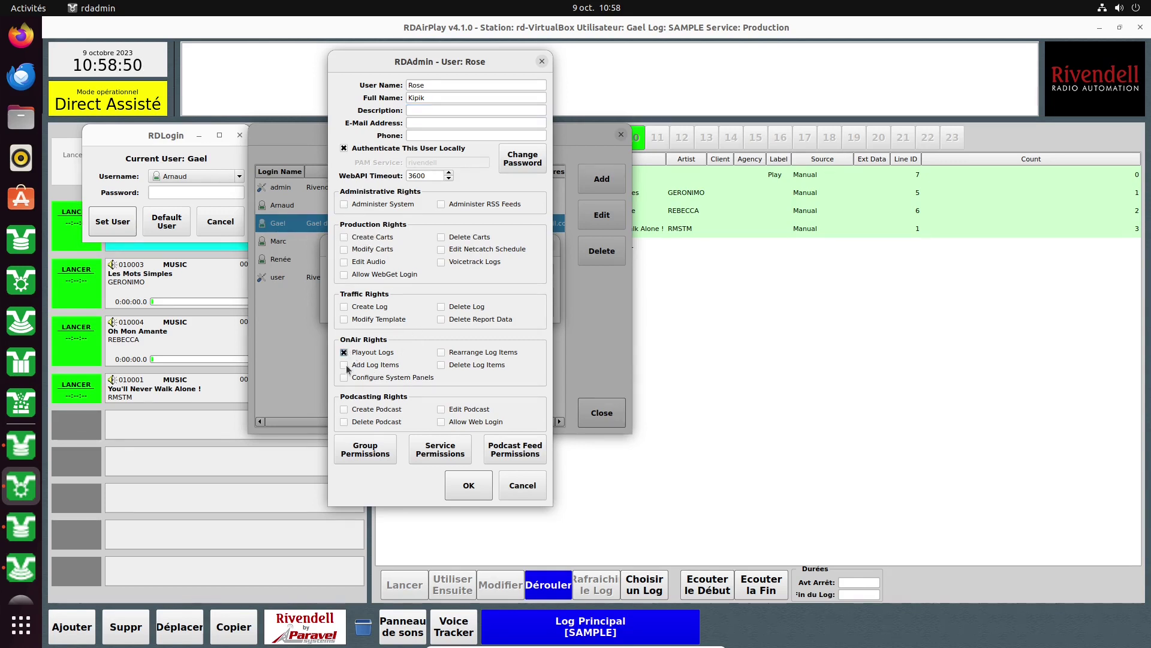
pyautogui.click(344, 364)
pyautogui.click(344, 378)
pyautogui.click(441, 353)
pyautogui.click(441, 364)
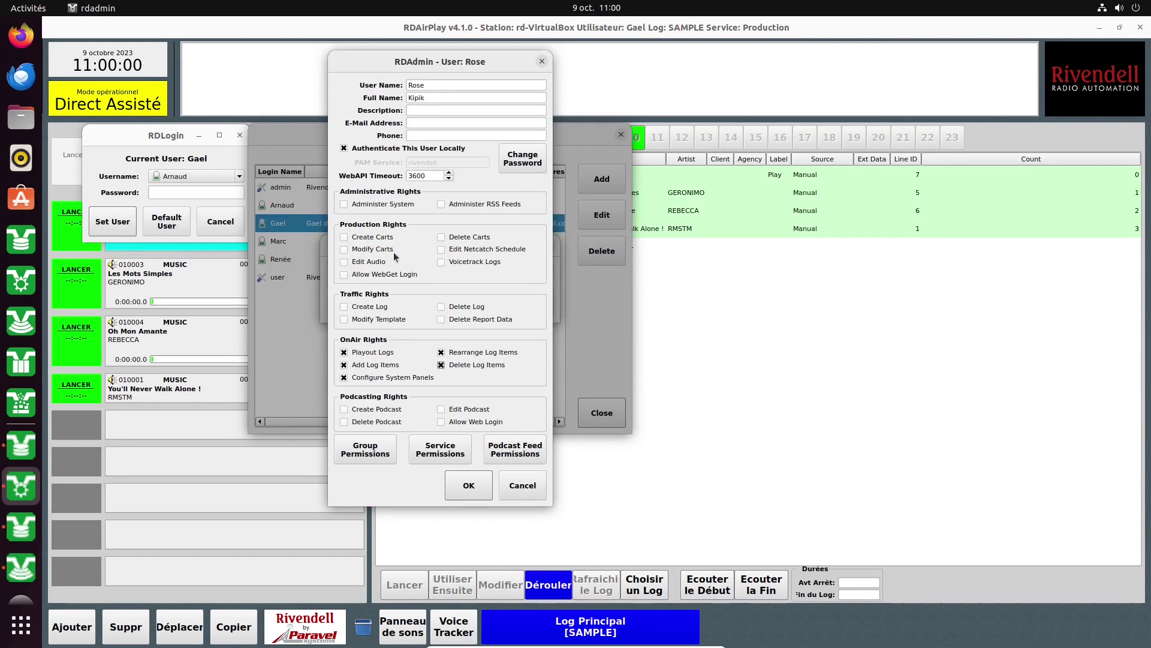
pyautogui.click(344, 238)
# Grant Modify Carts, Edit Audio, Delete Carts, Edit Netcatch Schedule, Voicetrack Logs and WebGet login.
pyautogui.click(344, 249)
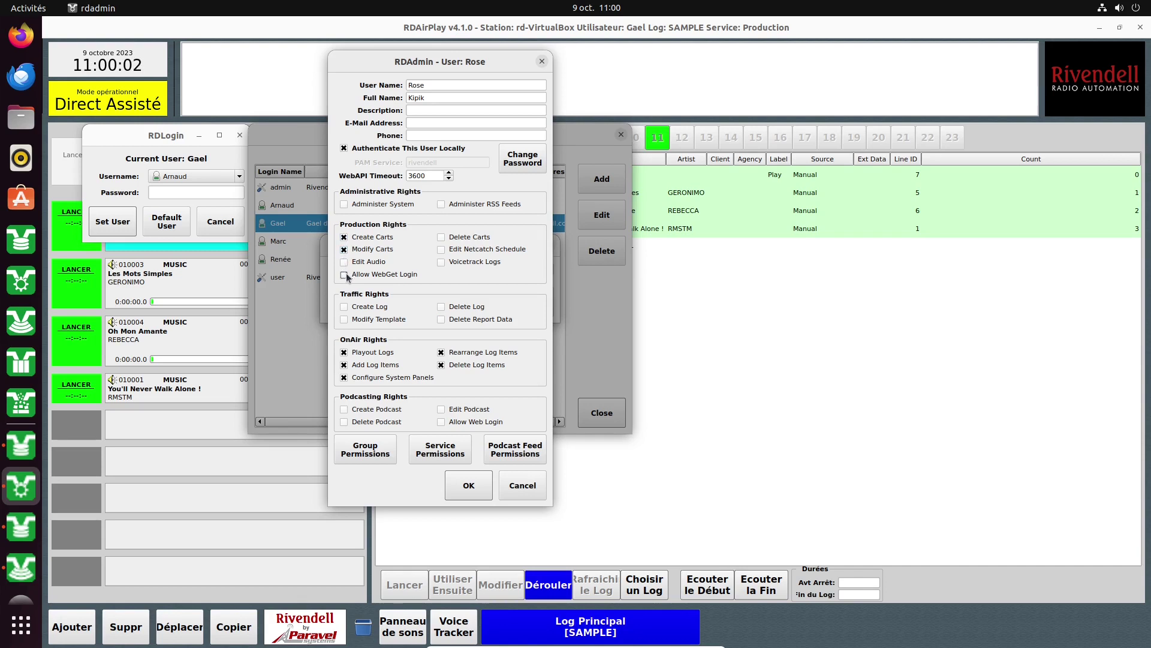
pyautogui.click(345, 262)
pyautogui.click(345, 274)
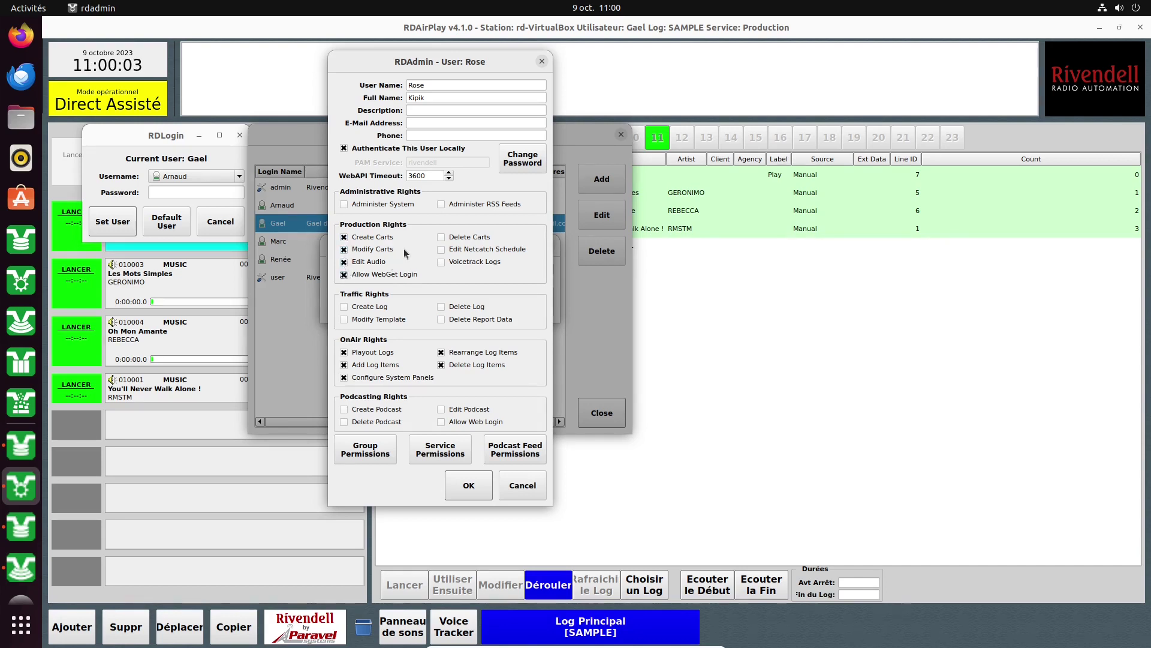
pyautogui.click(440, 237)
pyautogui.click(441, 249)
pyautogui.click(441, 262)
# Grant all podcasting rights plus Create Logs, Modify Templates, Delete Logs and Delete Report Data.
pyautogui.click(343, 413)
pyautogui.click(441, 409)
pyautogui.click(441, 421)
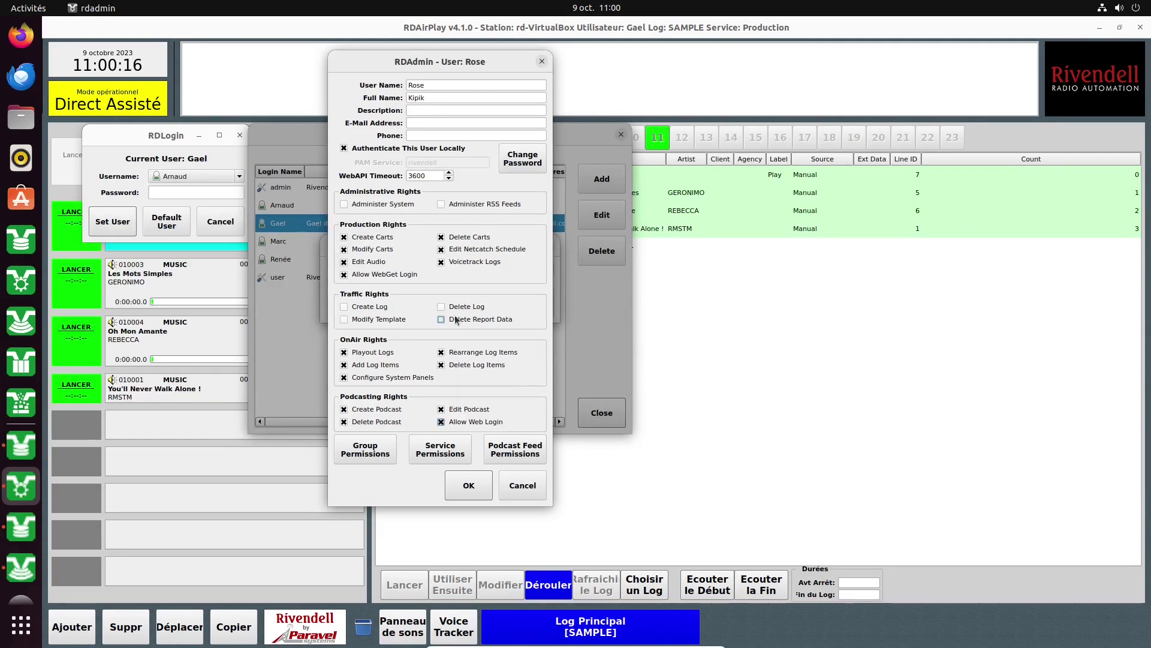
pyautogui.click(344, 308)
pyautogui.click(344, 319)
pyautogui.click(441, 307)
pyautogui.click(441, 319)
# Open Group Permissions, check RDLibrary's cart group list, and select MACROS in Enabled Groups.
pyautogui.click(369, 452)
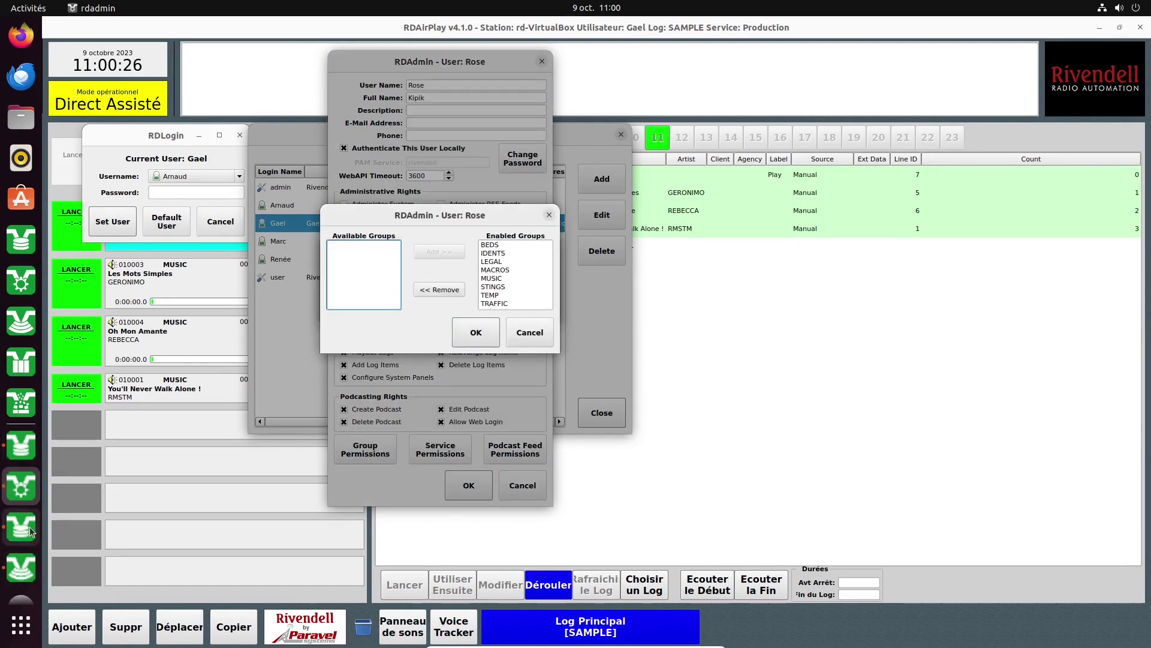
pyautogui.click(20, 362)
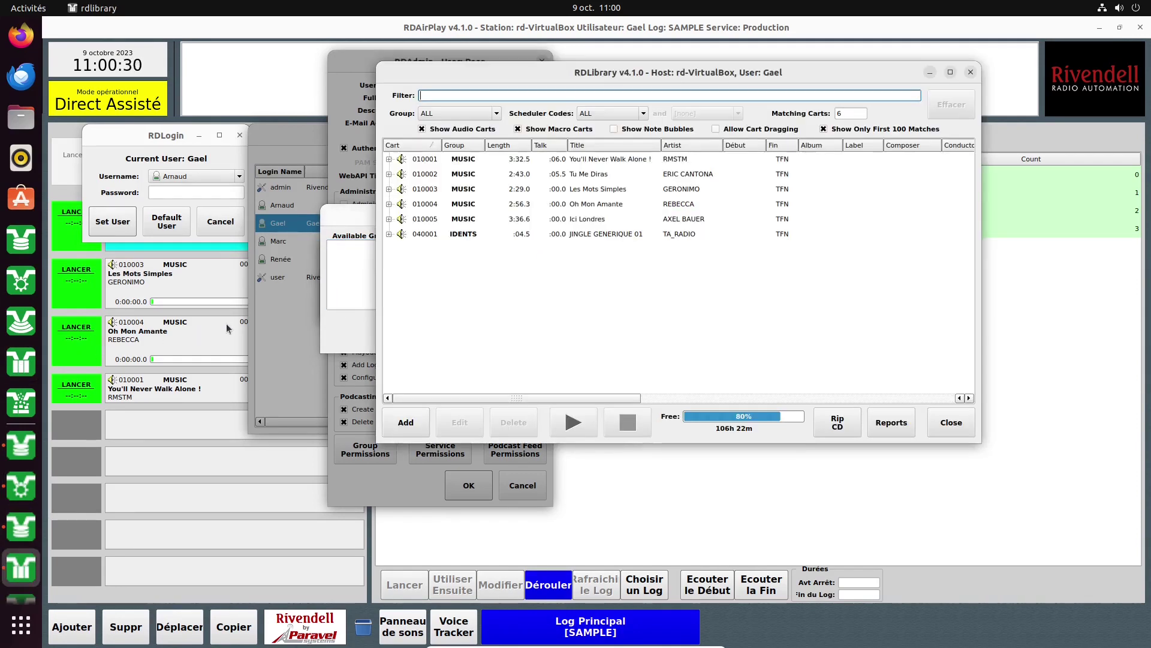
pyautogui.moveTo(548, 72); pyautogui.dragTo(835, 76)
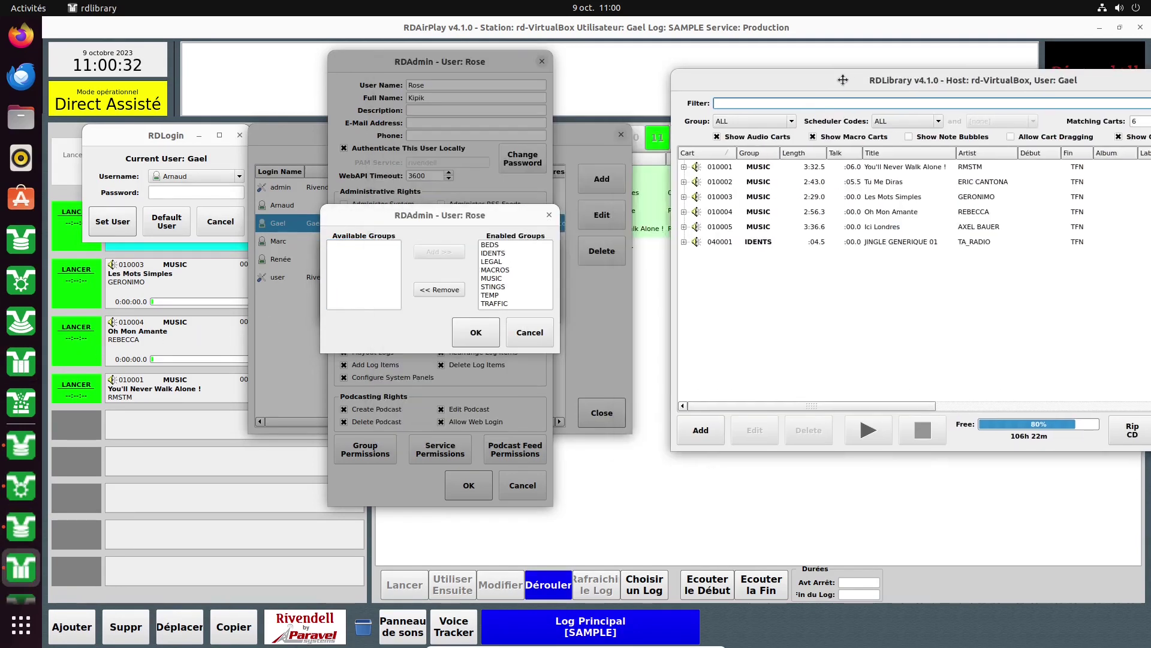
pyautogui.click(757, 119)
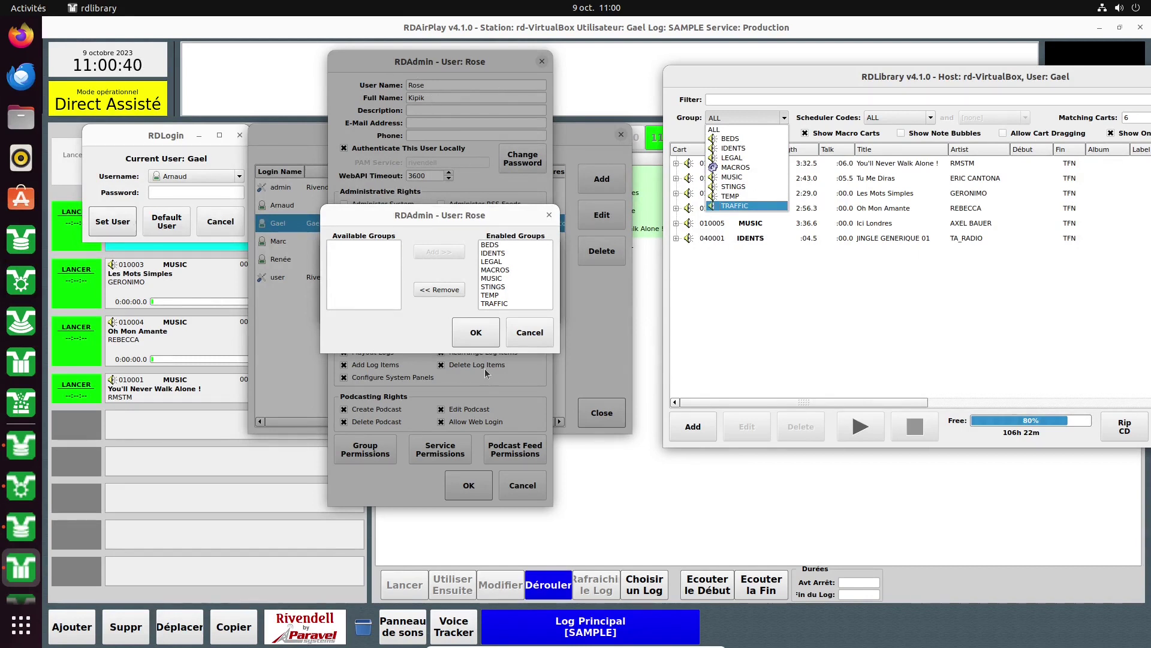
pyautogui.click(495, 274)
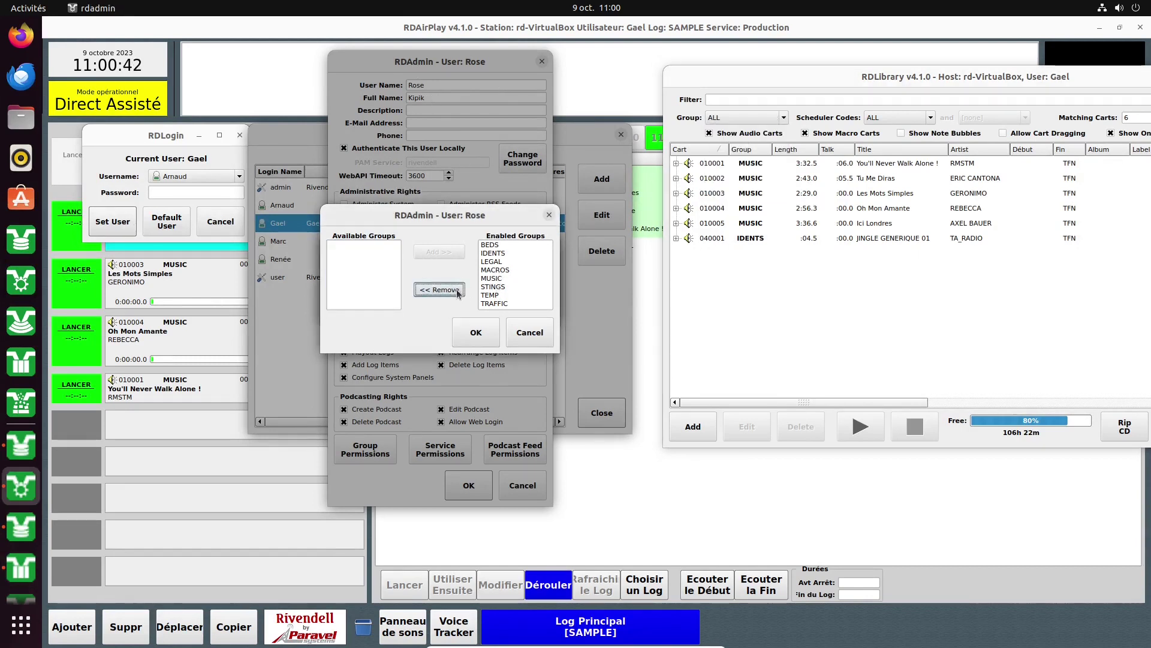
pyautogui.click(494, 271)
# Remove MACROS and TRAFFIC from the enabled groups, then cancel the Group Permissions dialog.
pyautogui.click(436, 290)
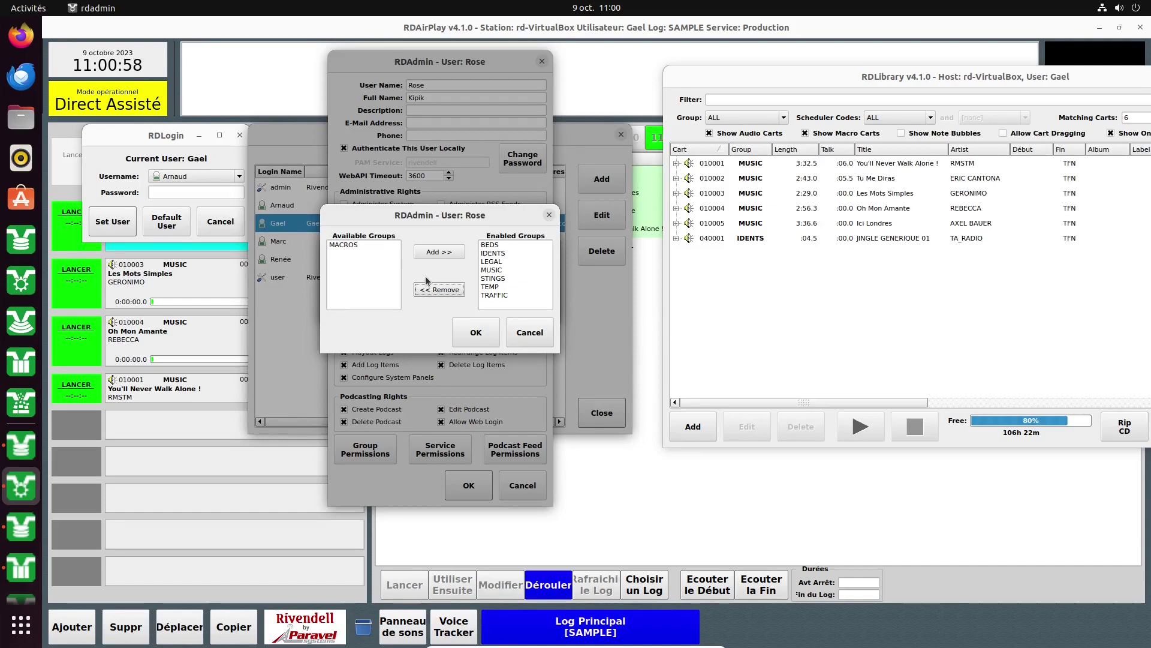
pyautogui.click(361, 245)
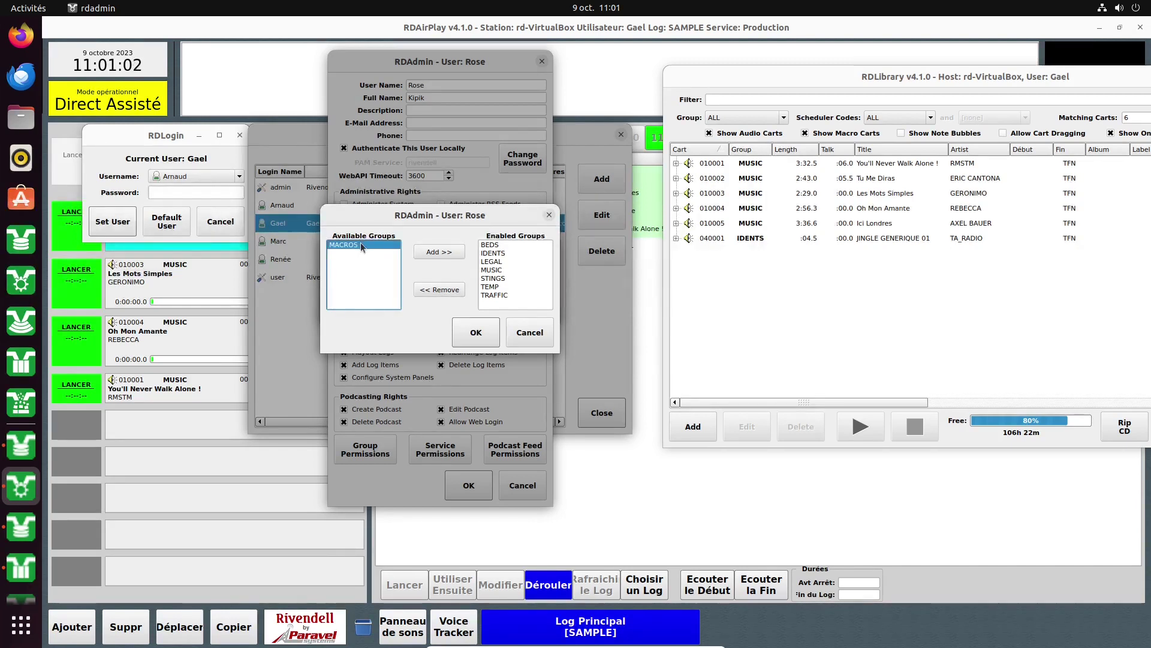
pyautogui.click(500, 295)
pyautogui.click(439, 290)
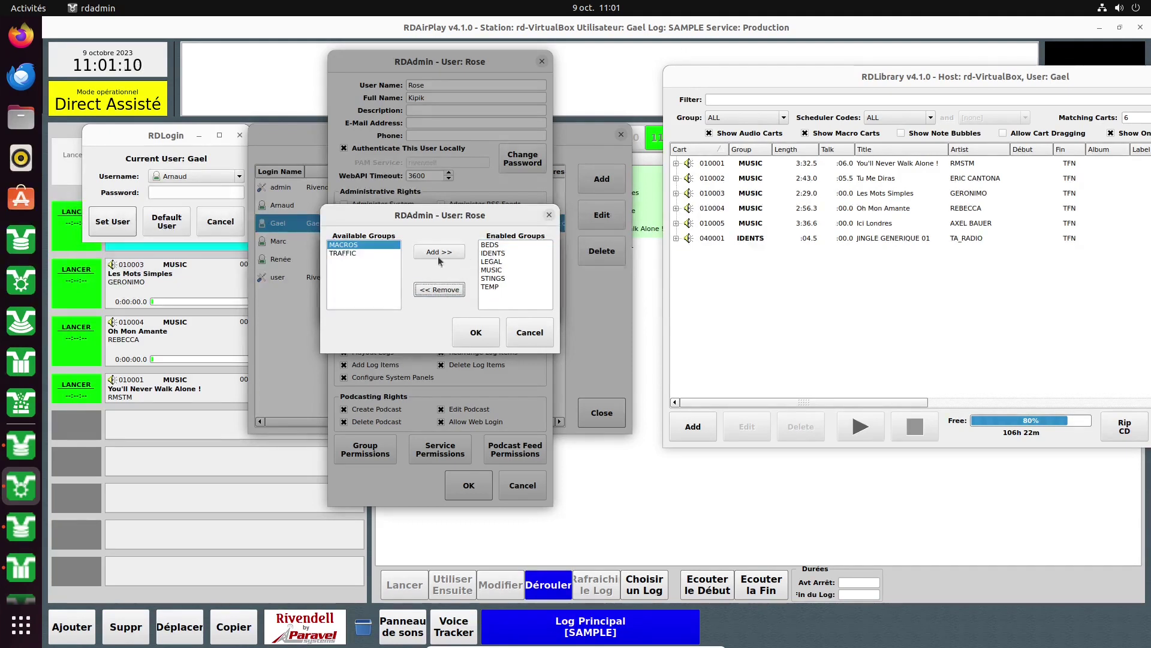
pyautogui.click(530, 332)
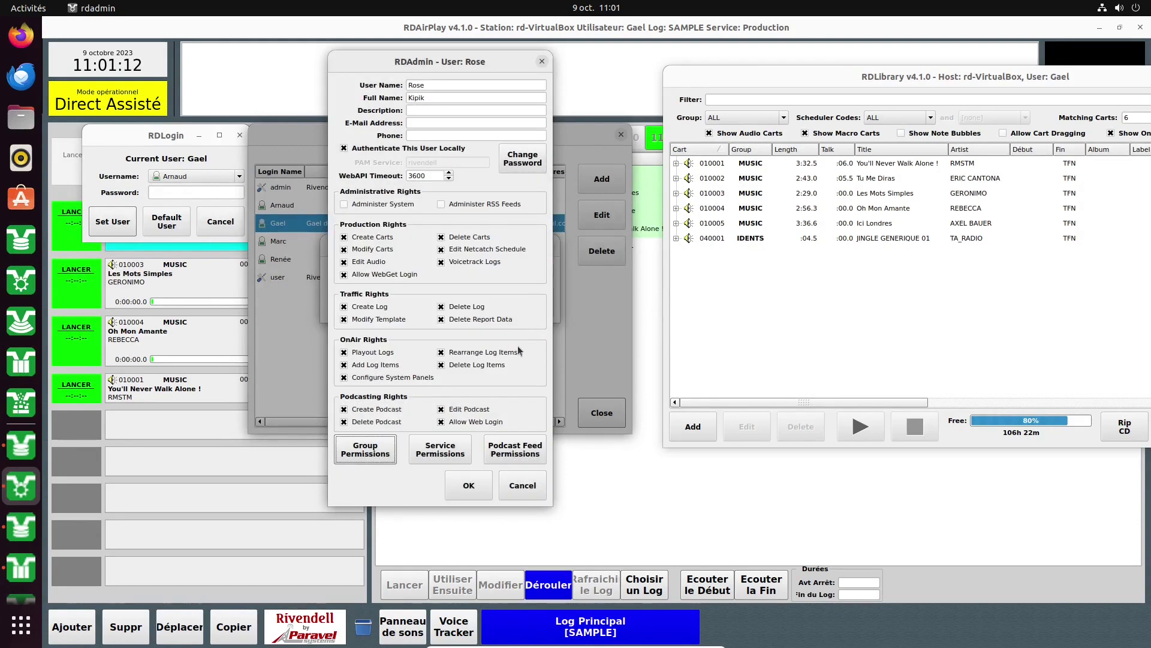
# Give Rose the Animation and Production services in her service permissions.
pyautogui.click(459, 451)
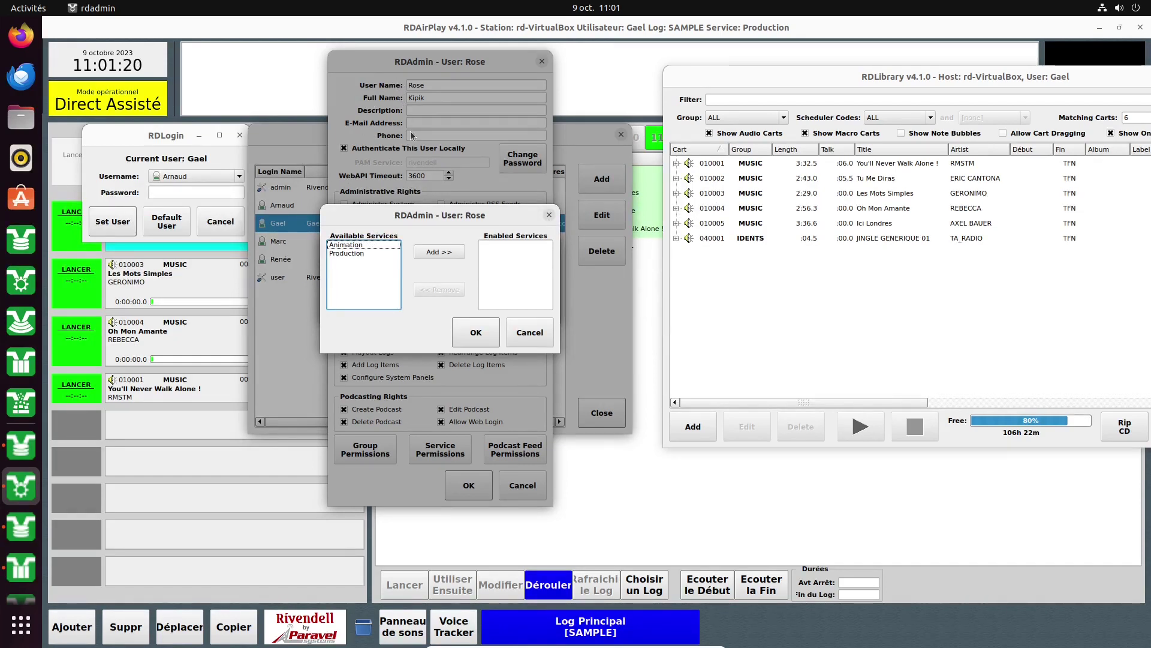
pyautogui.click(350, 254)
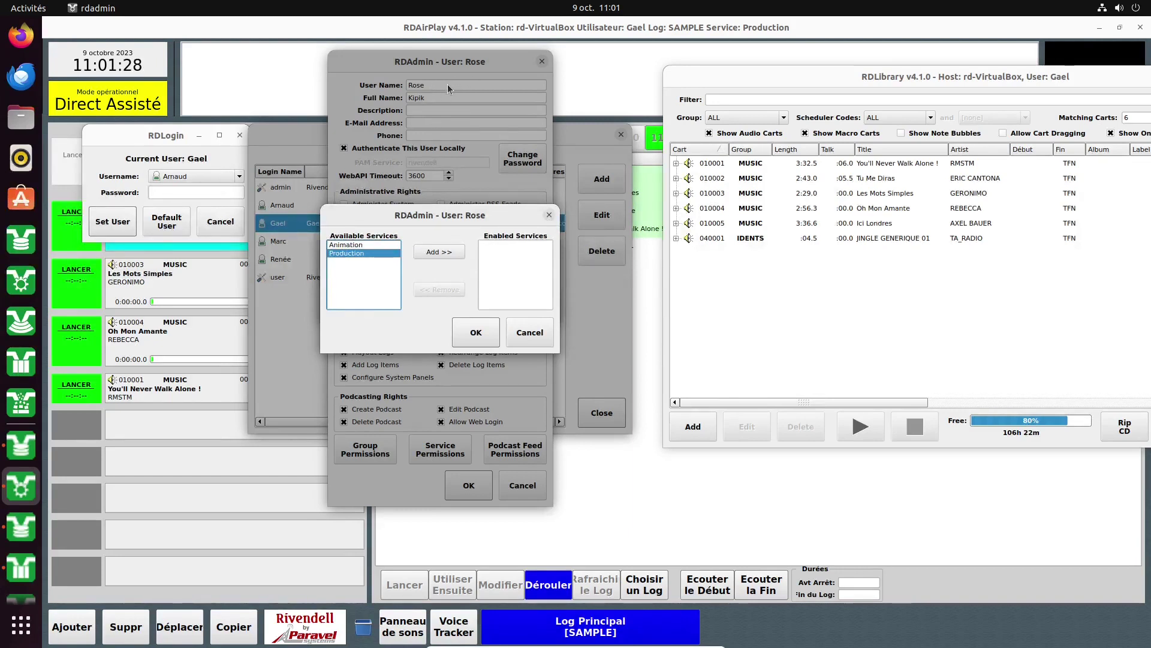
pyautogui.click(351, 244)
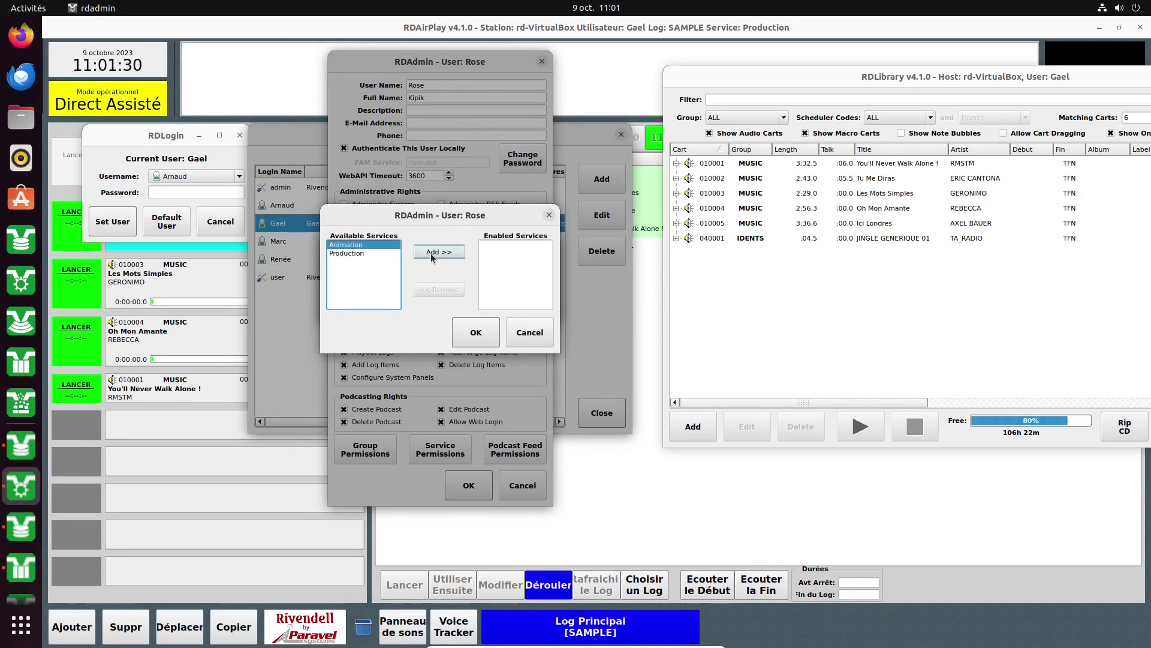
pyautogui.click(432, 252)
pyautogui.click(357, 246)
pyautogui.click(434, 251)
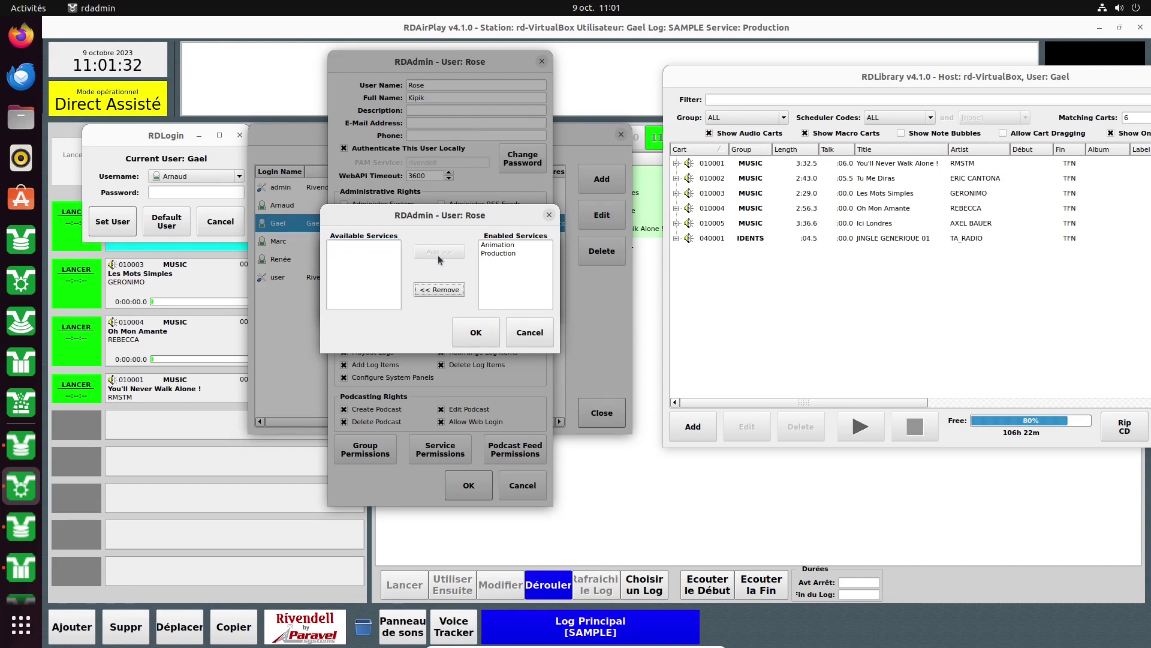
pyautogui.click(496, 253)
pyautogui.click(439, 290)
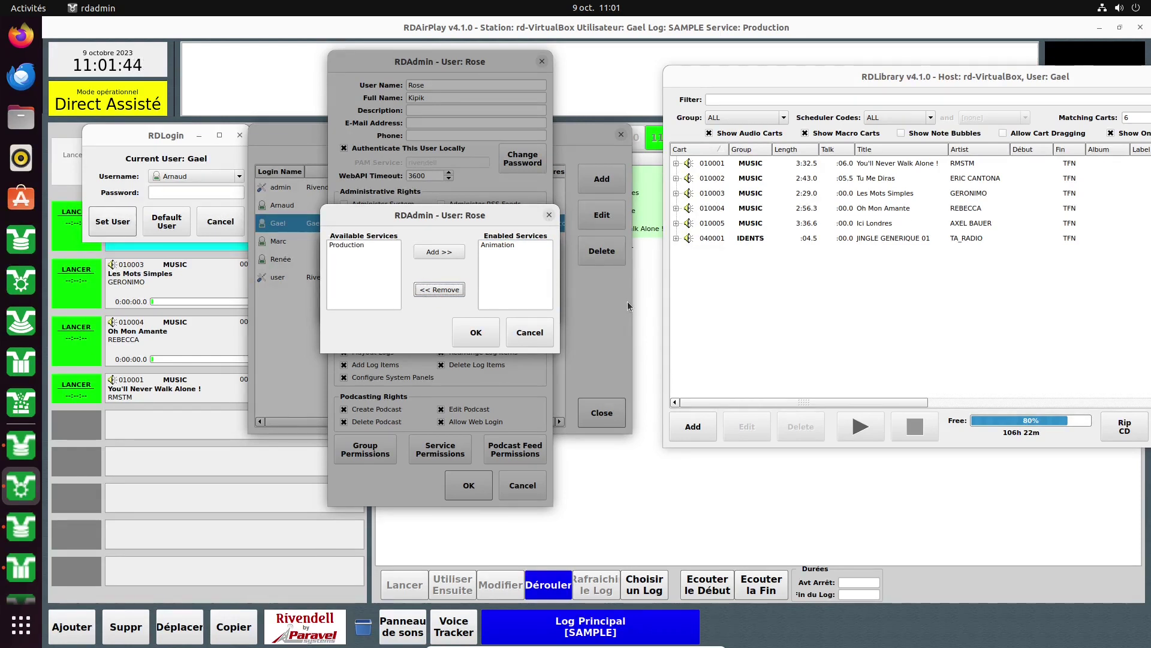
pyautogui.click(363, 247)
pyautogui.click(439, 252)
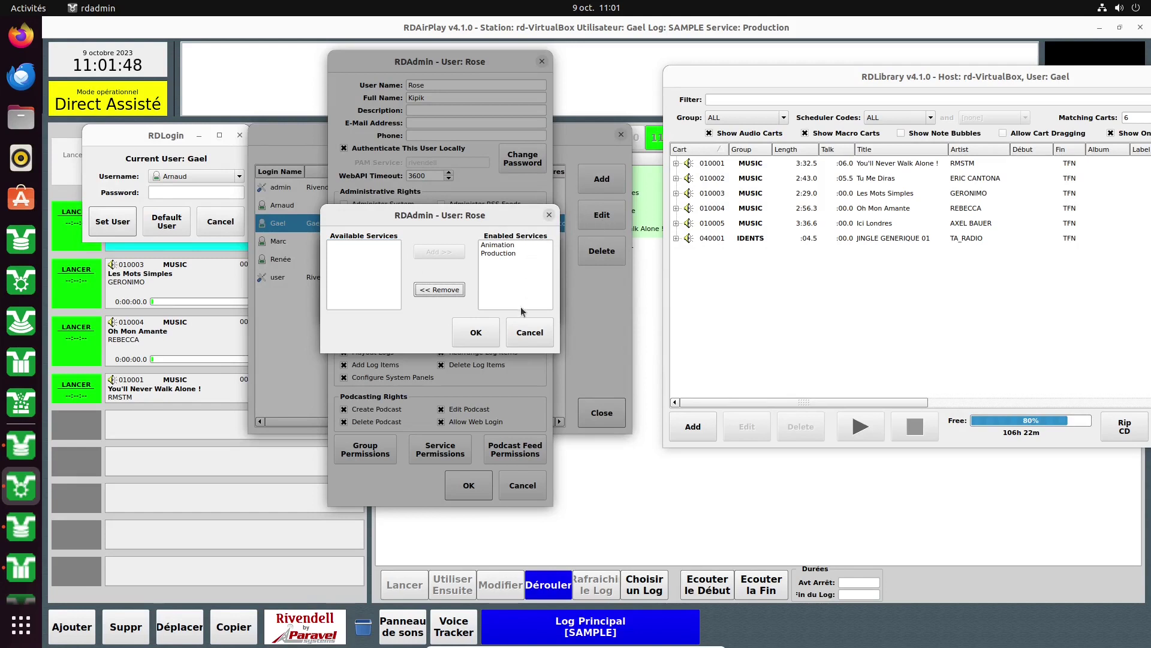
pyautogui.click(487, 330)
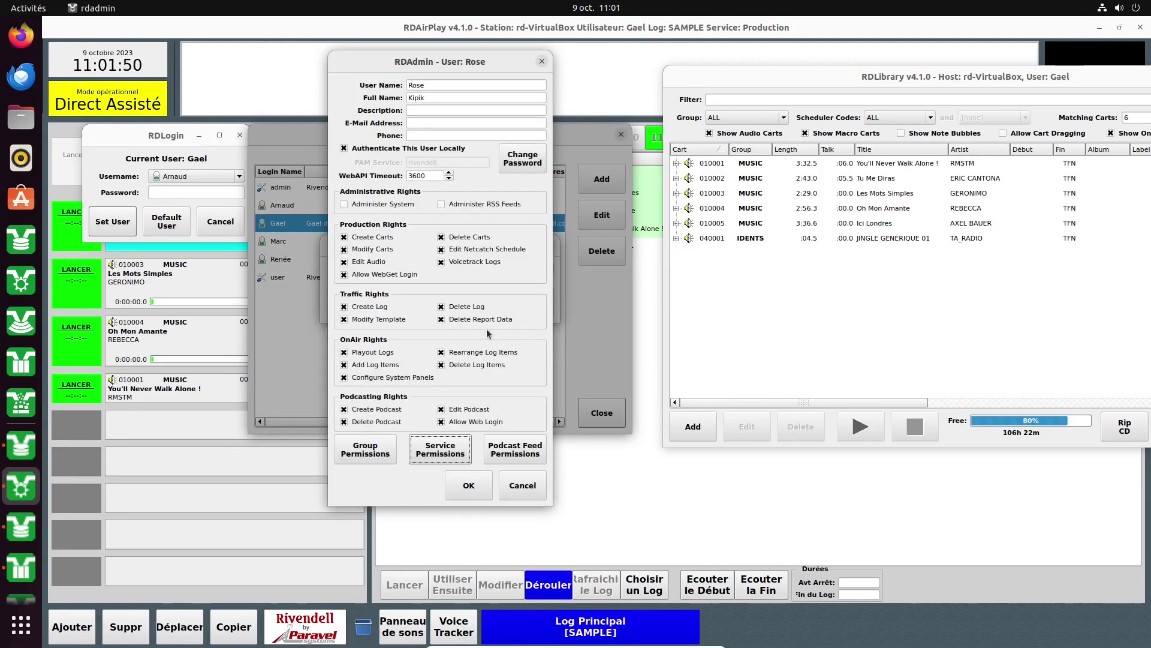
# Check Rose's empty podcast feed permissions and save her user settings.
pyautogui.click(517, 453)
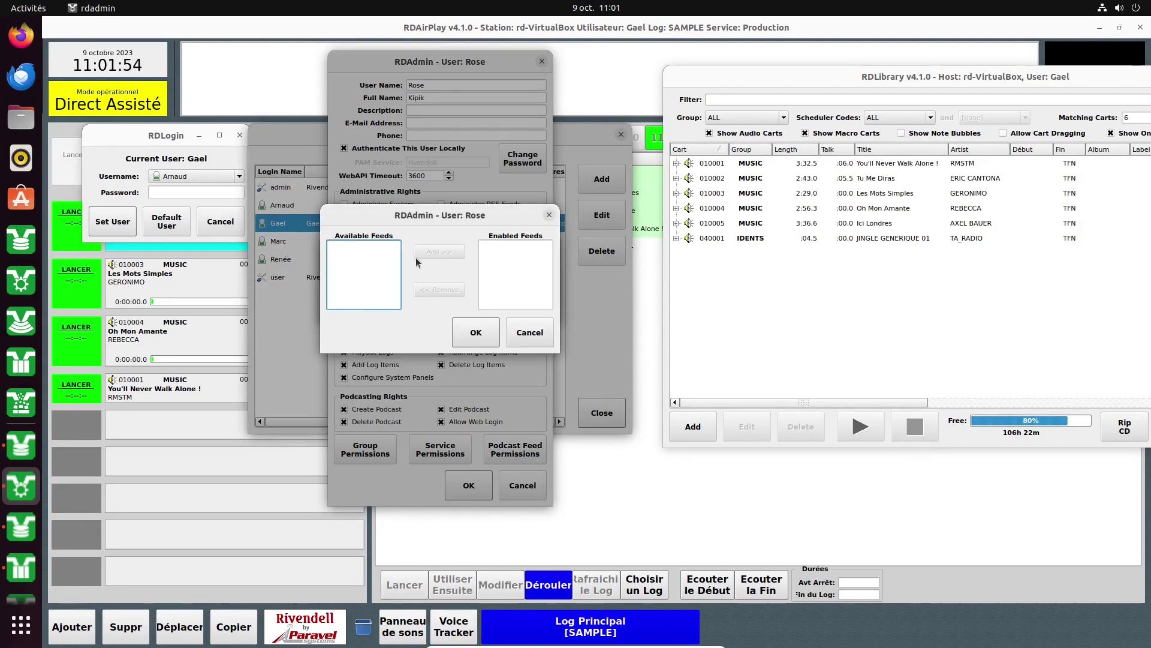
pyautogui.click(528, 331)
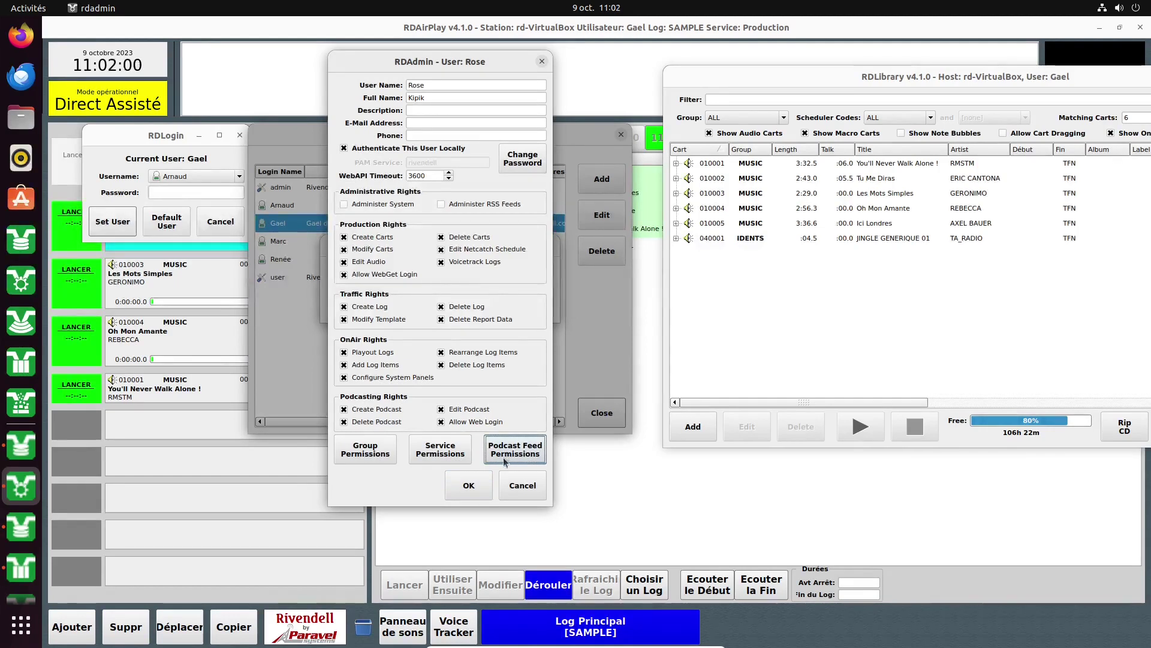
pyautogui.click(475, 489)
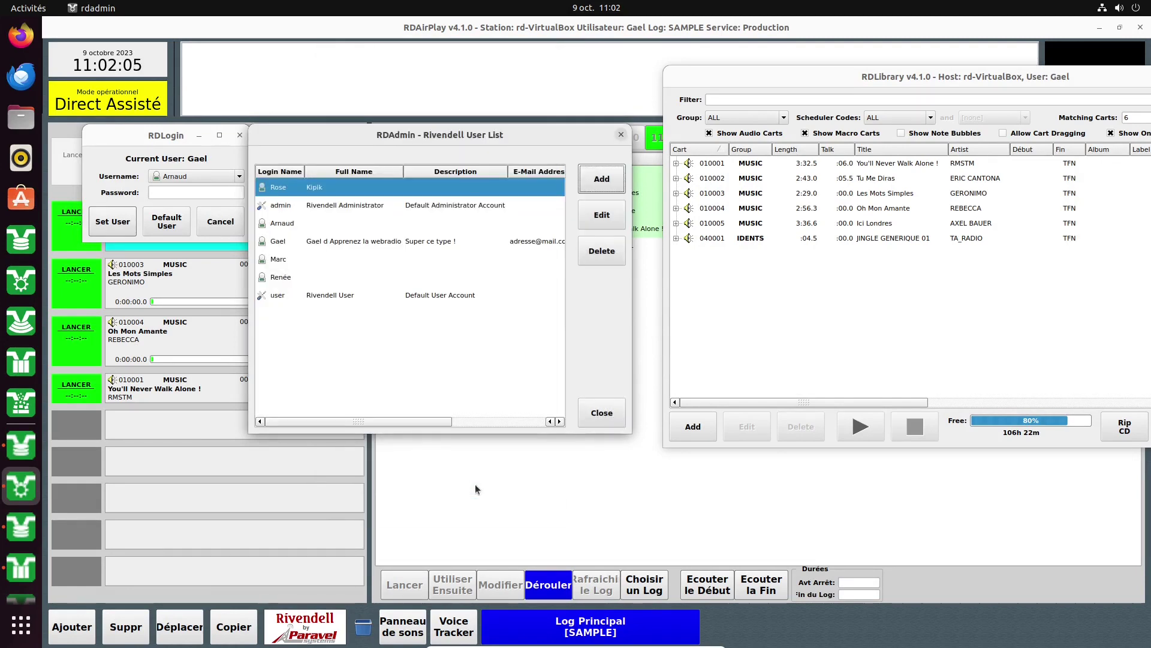
# Reopen Rose's settings, close them unchanged, and close and reopen the user list.
pyautogui.click(333, 188)
pyautogui.doubleClick(333, 188)
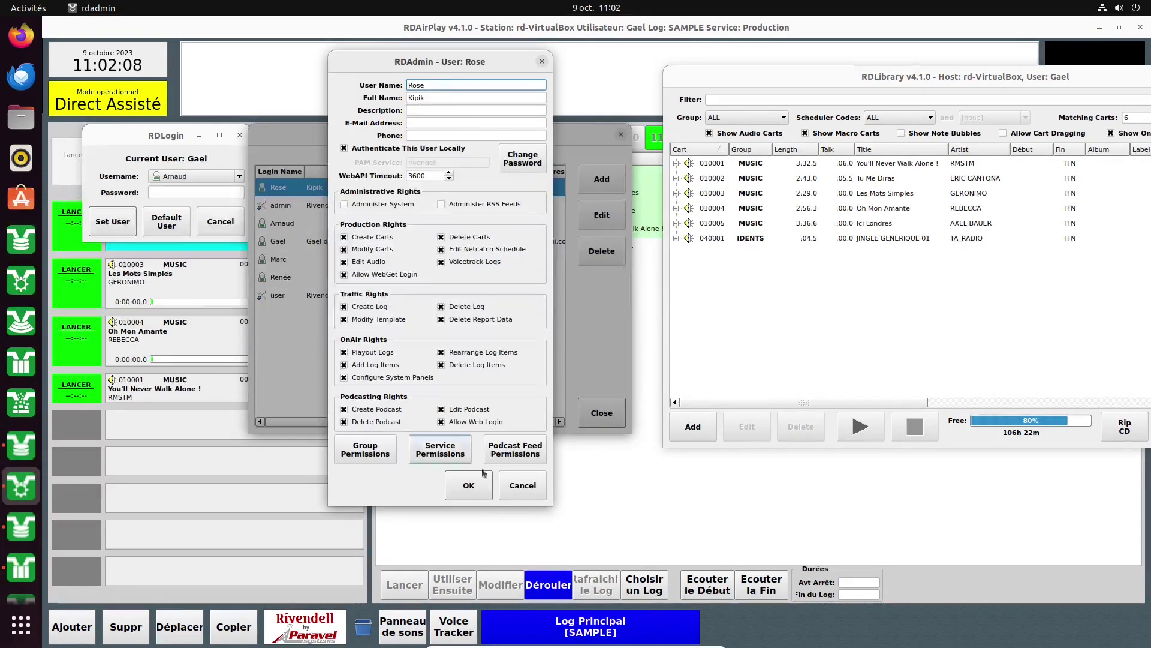
pyautogui.click(523, 485)
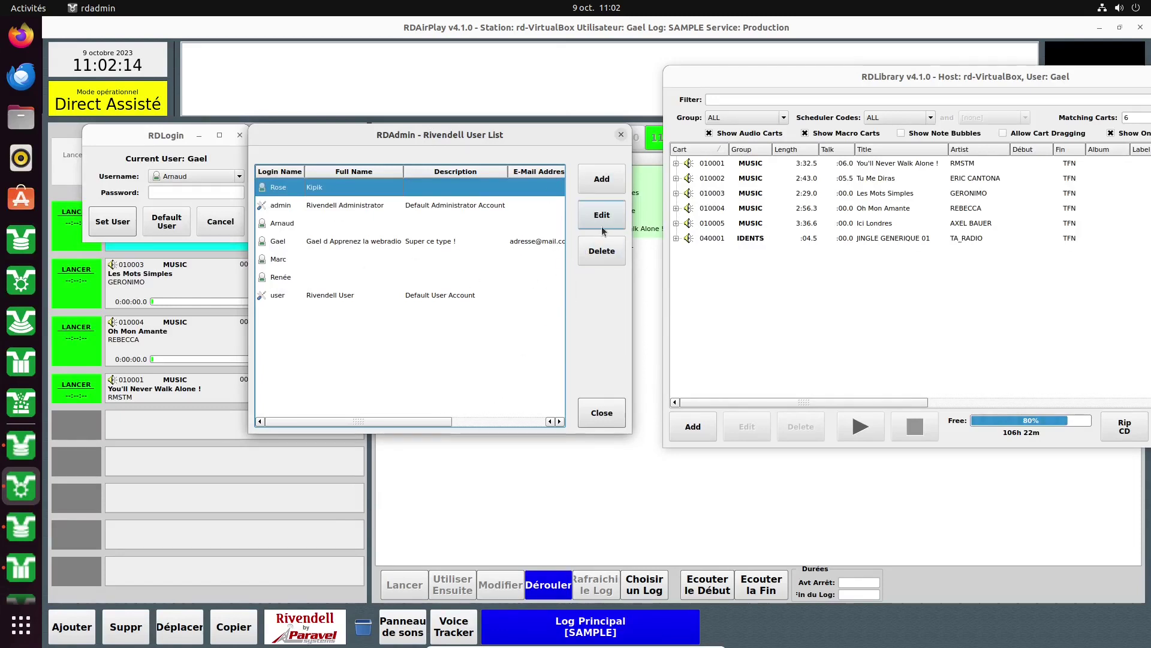
pyautogui.click(590, 414)
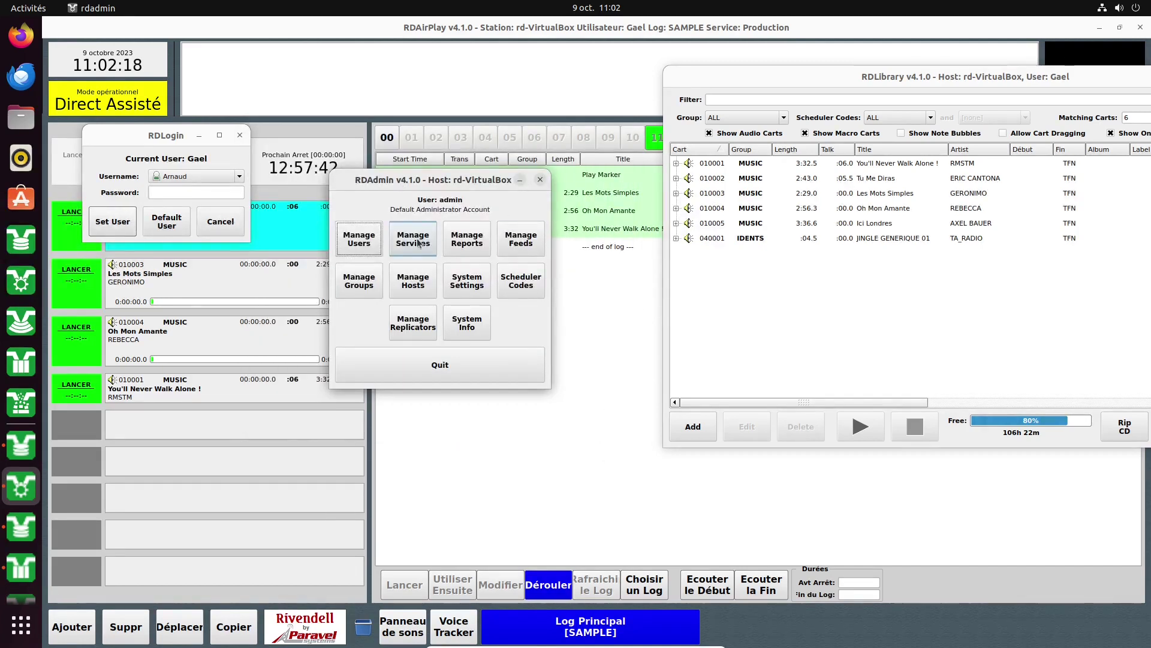
pyautogui.click(361, 242)
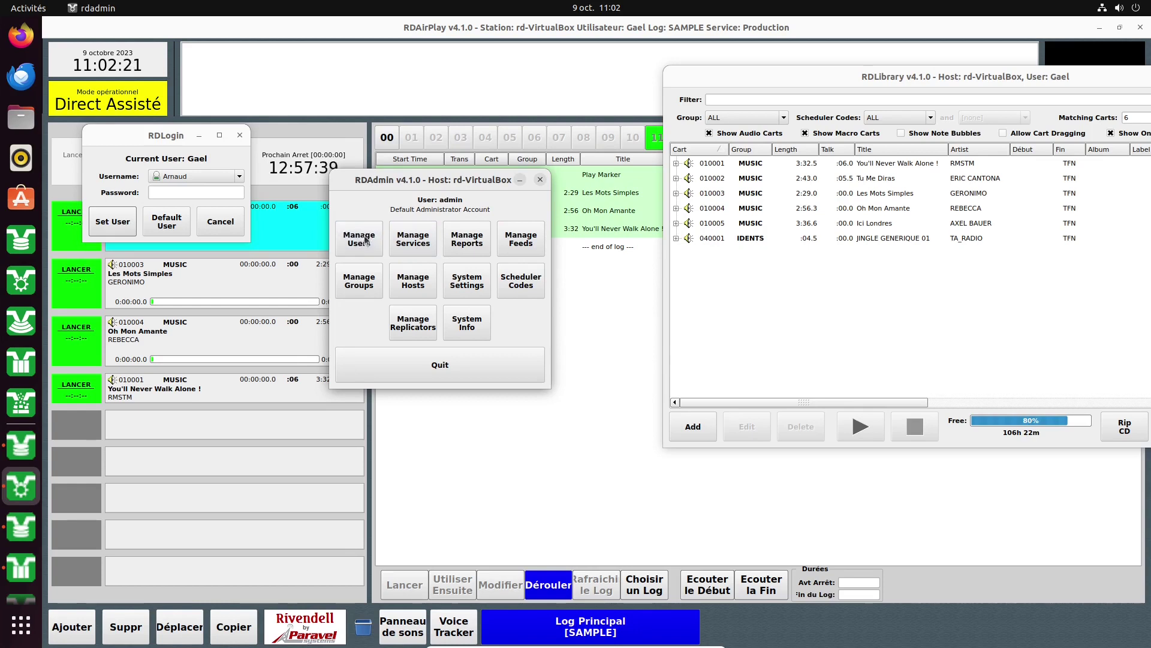
# Check RDLogin's usernames Rose and Gael, cancel the login, and close the user list.
pyautogui.click(243, 176)
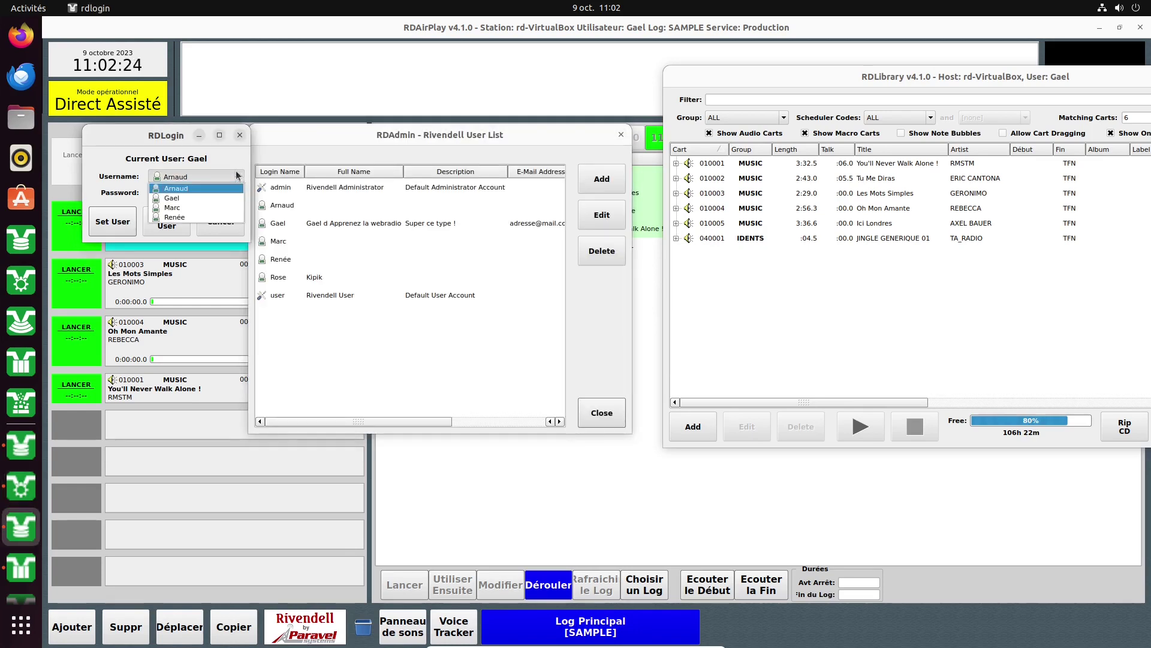
pyautogui.click(171, 187)
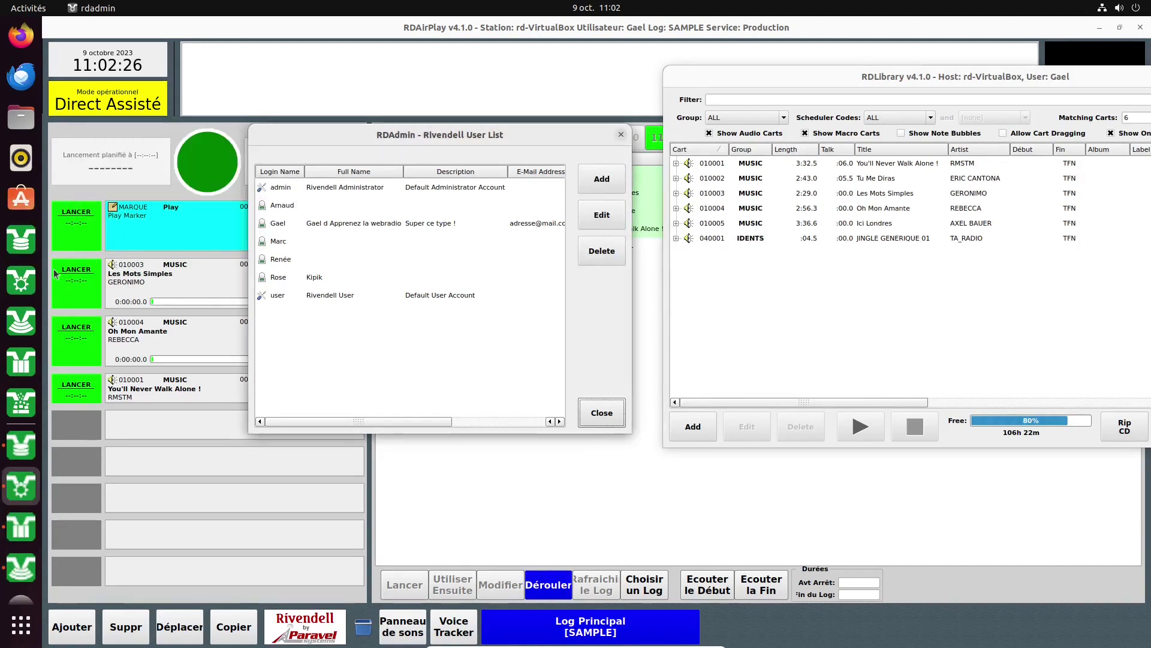
pyautogui.click(12, 244)
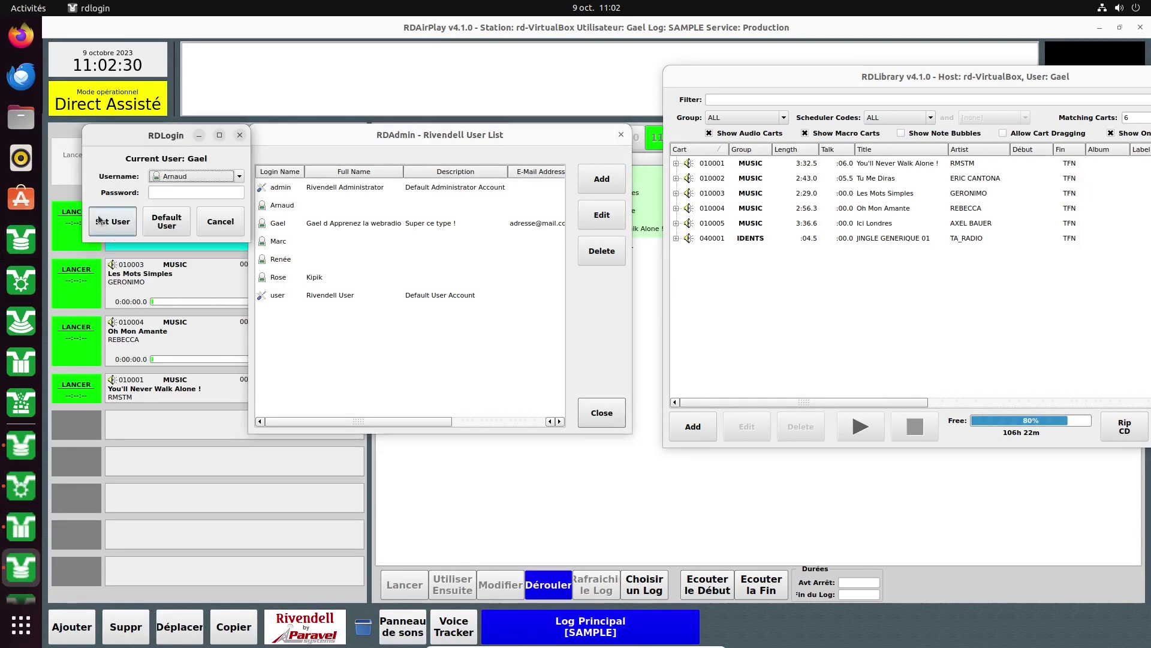
pyautogui.click(223, 175)
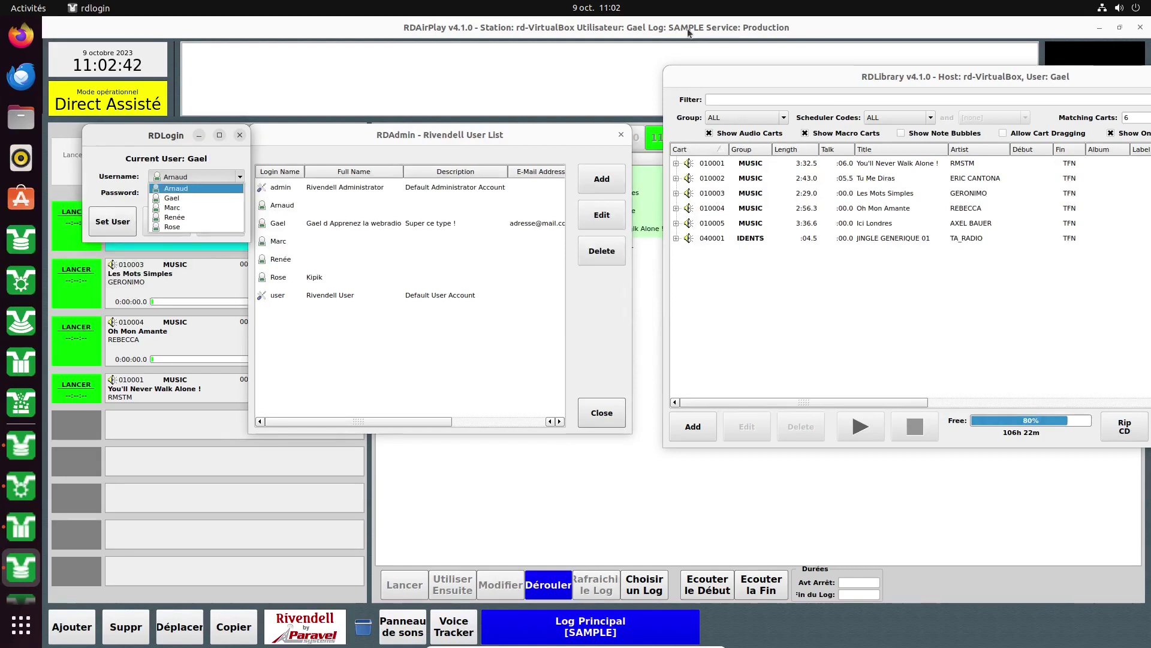
pyautogui.click(162, 226)
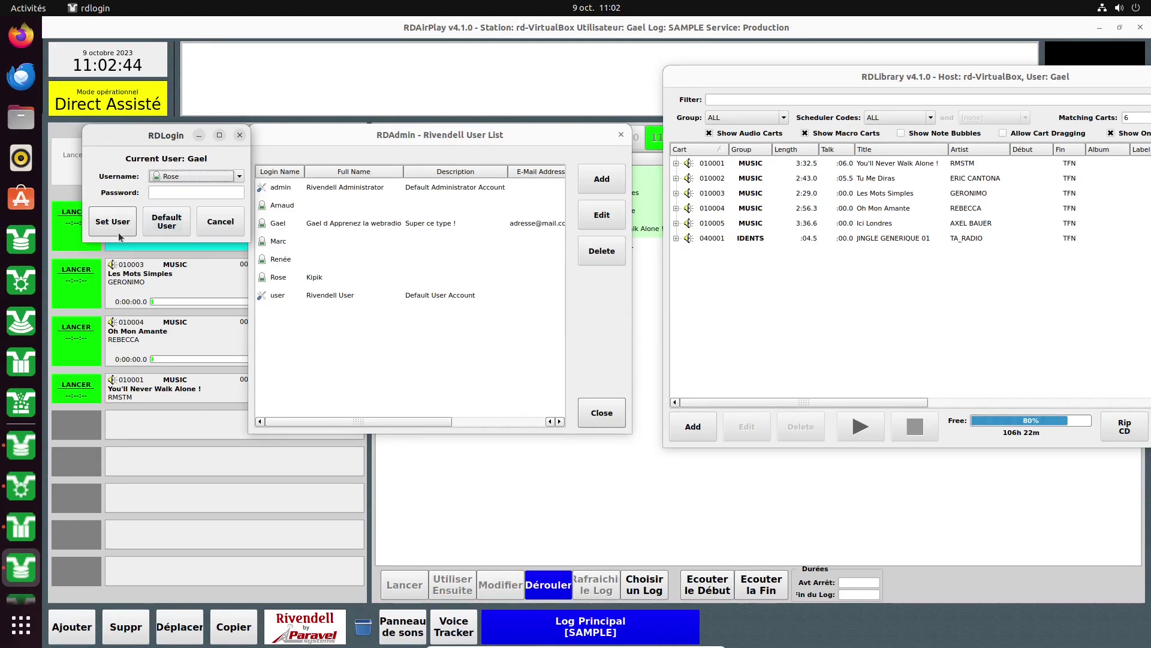
pyautogui.click(240, 176)
pyautogui.click(188, 200)
pyautogui.click(220, 228)
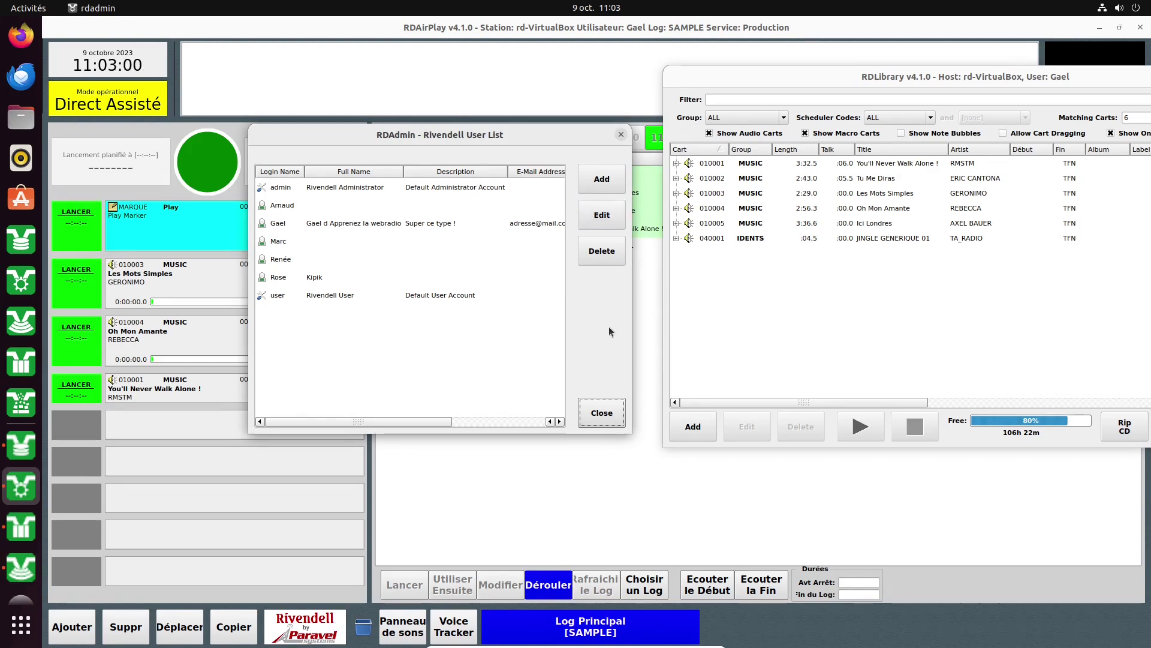
pyautogui.click(601, 412)
# Add a service named 'Programmat' with Base Service left at [none].
pyautogui.click(413, 239)
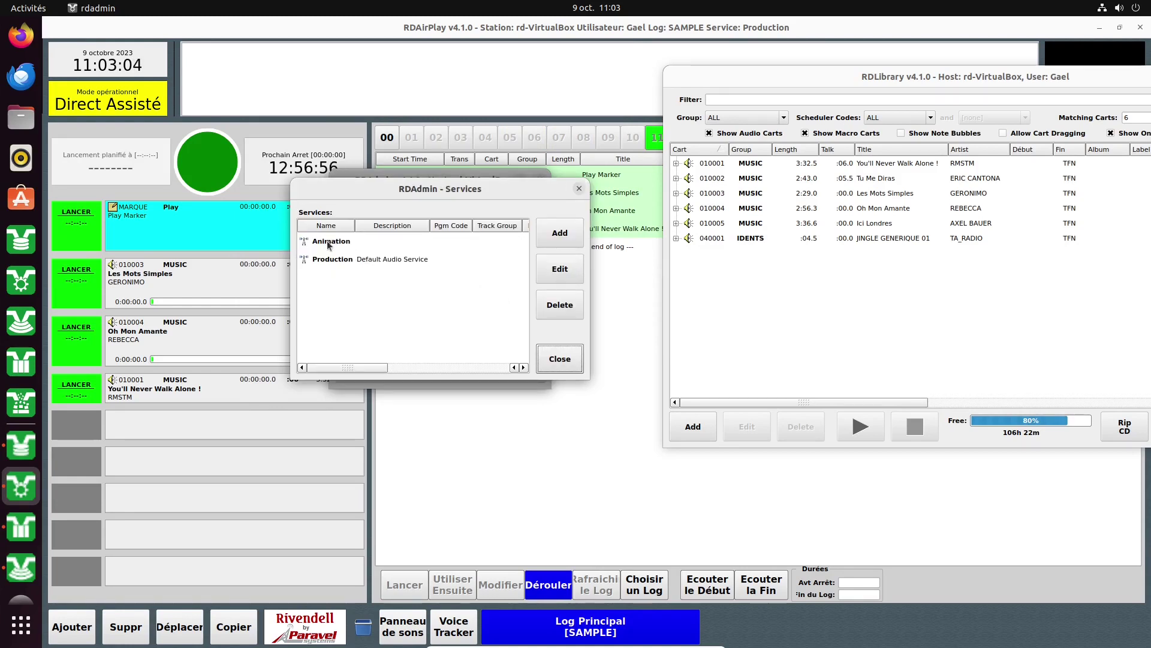
pyautogui.click(558, 236)
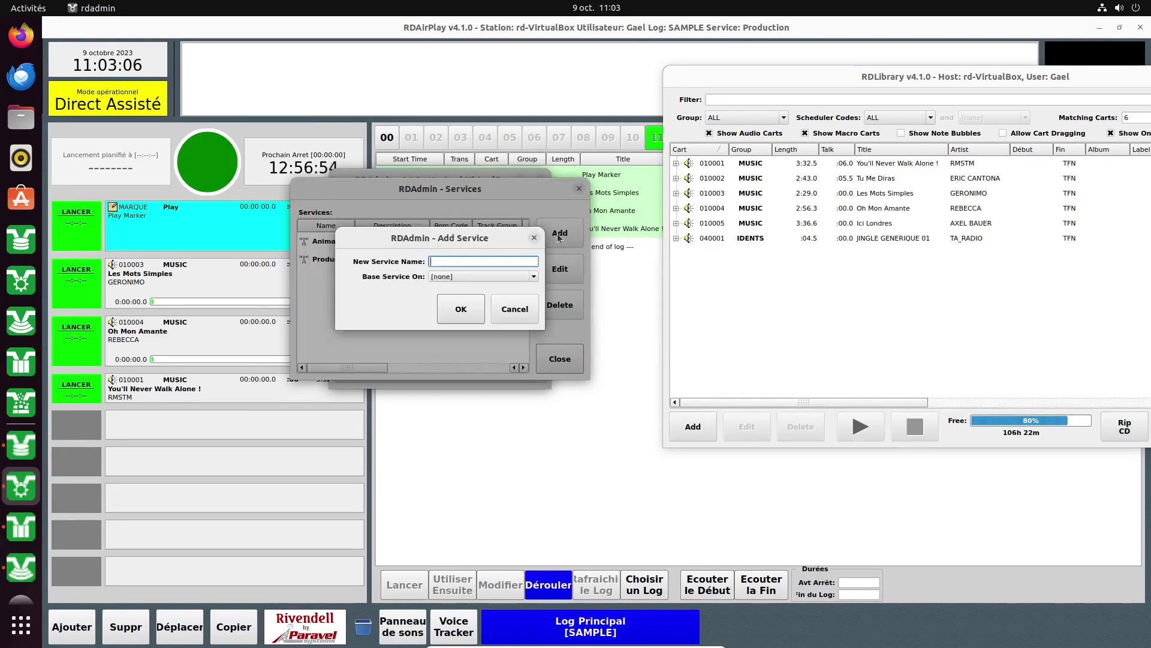
pyautogui.write('Programmat')
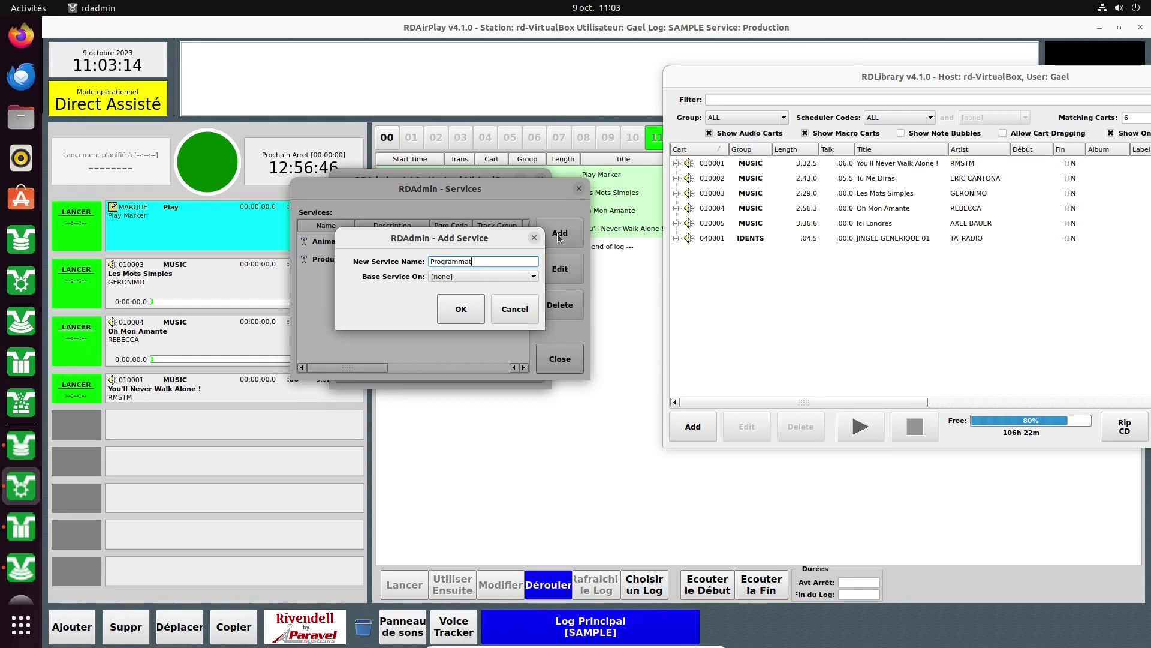
pyautogui.click(461, 276)
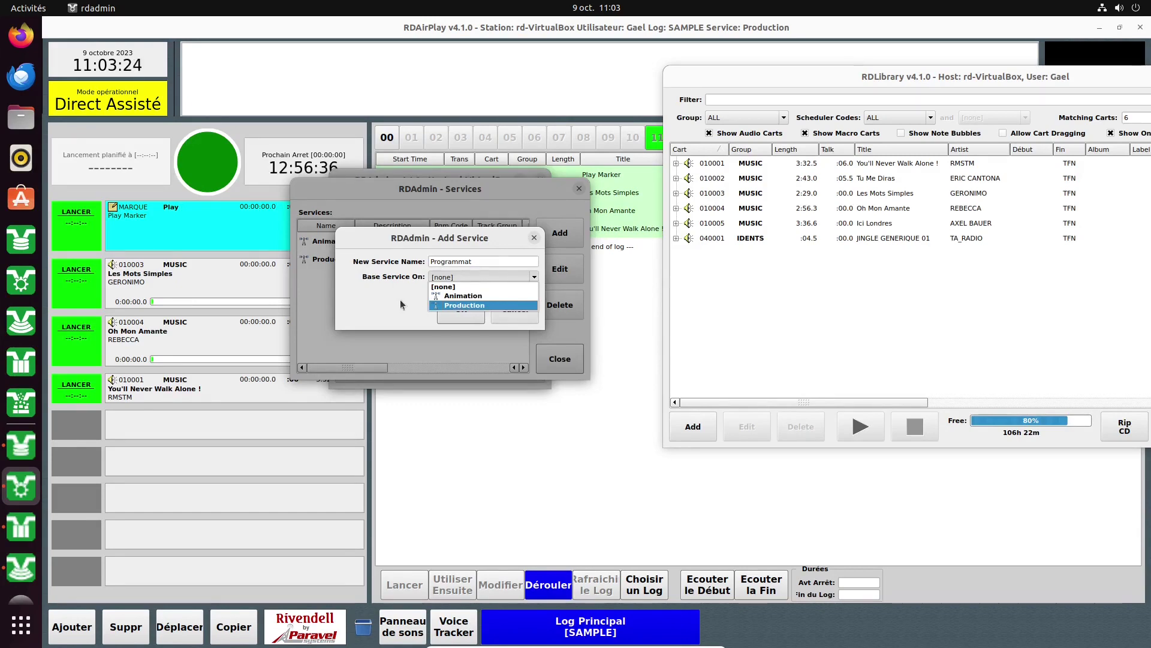
pyautogui.click(467, 286)
pyautogui.click(462, 309)
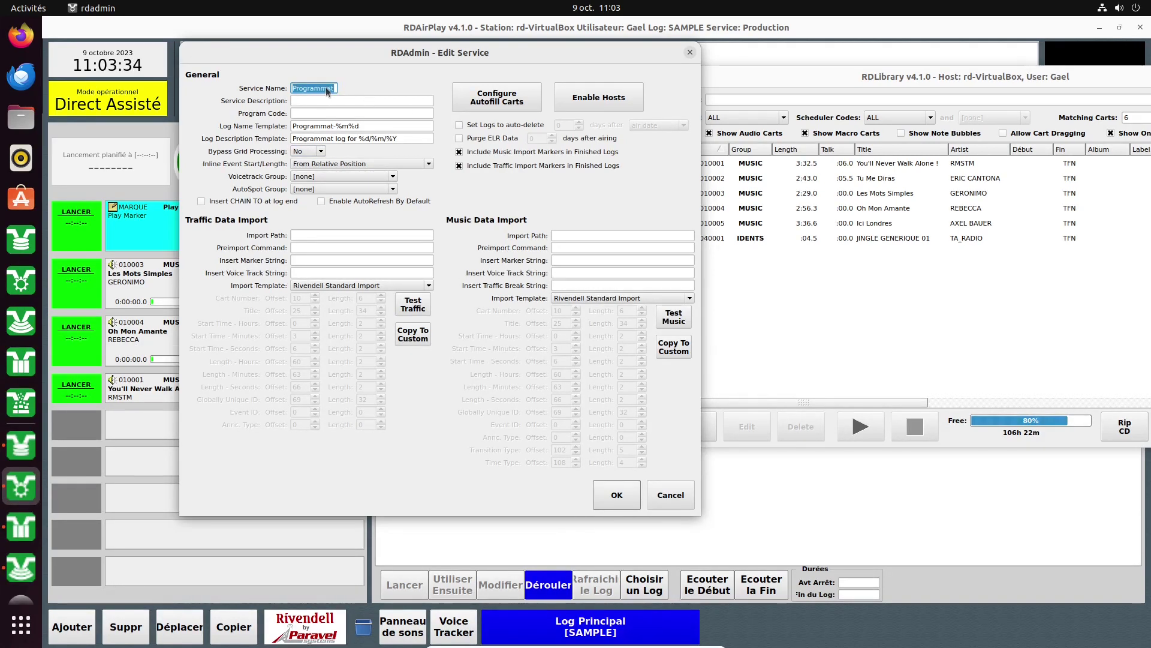
# Reopen Programmat and enable AutoRefresh by default and Insert CHAIN TO at log end.
pyautogui.press('Tab')
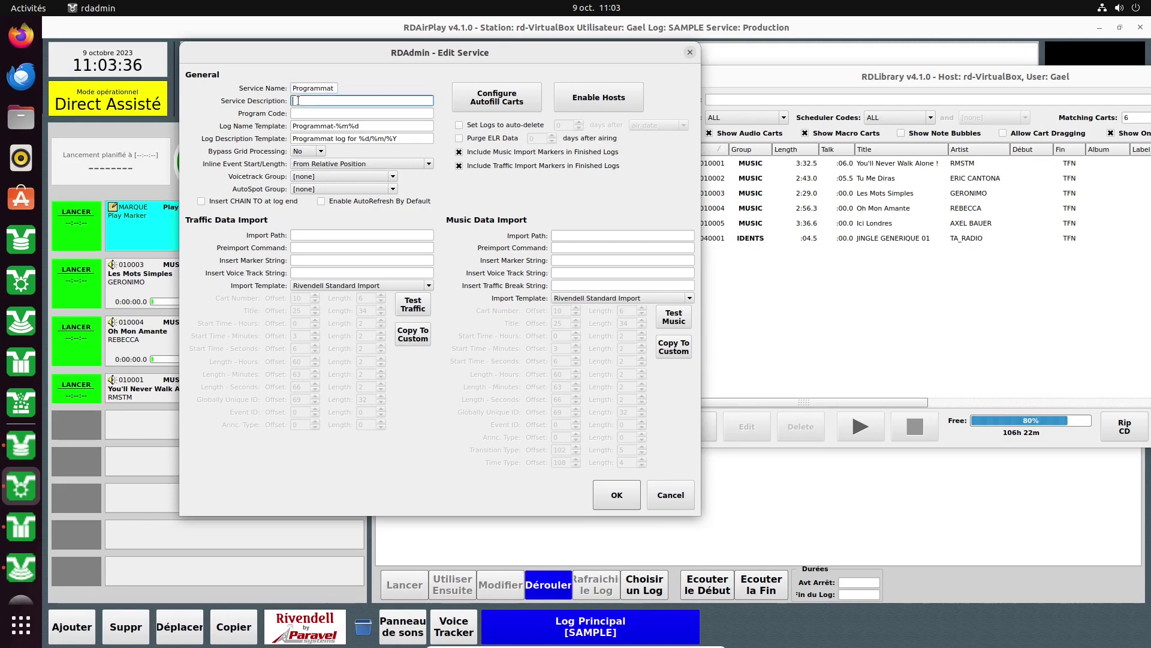
pyautogui.click(671, 495)
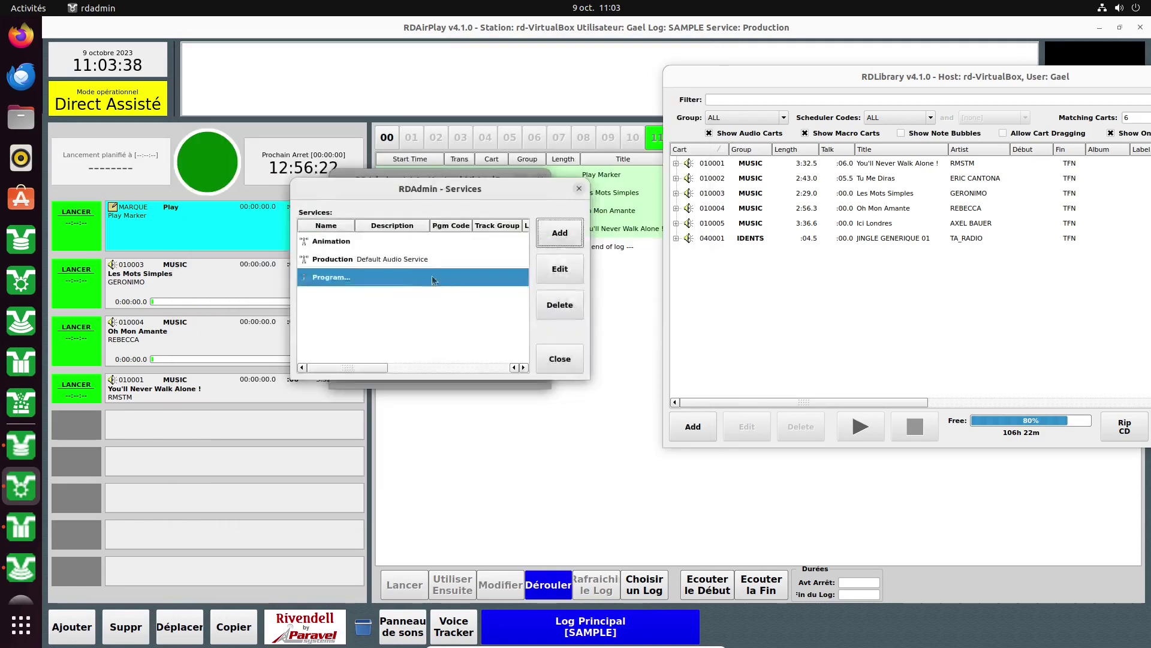
pyautogui.click(566, 276)
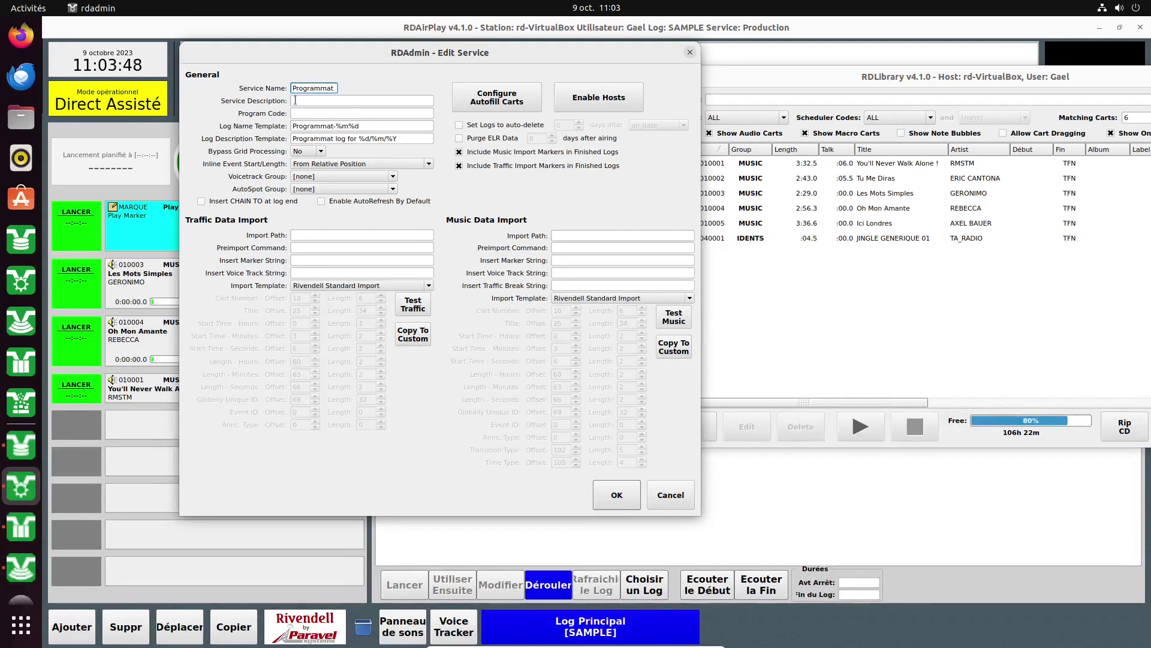
pyautogui.press('Tab')
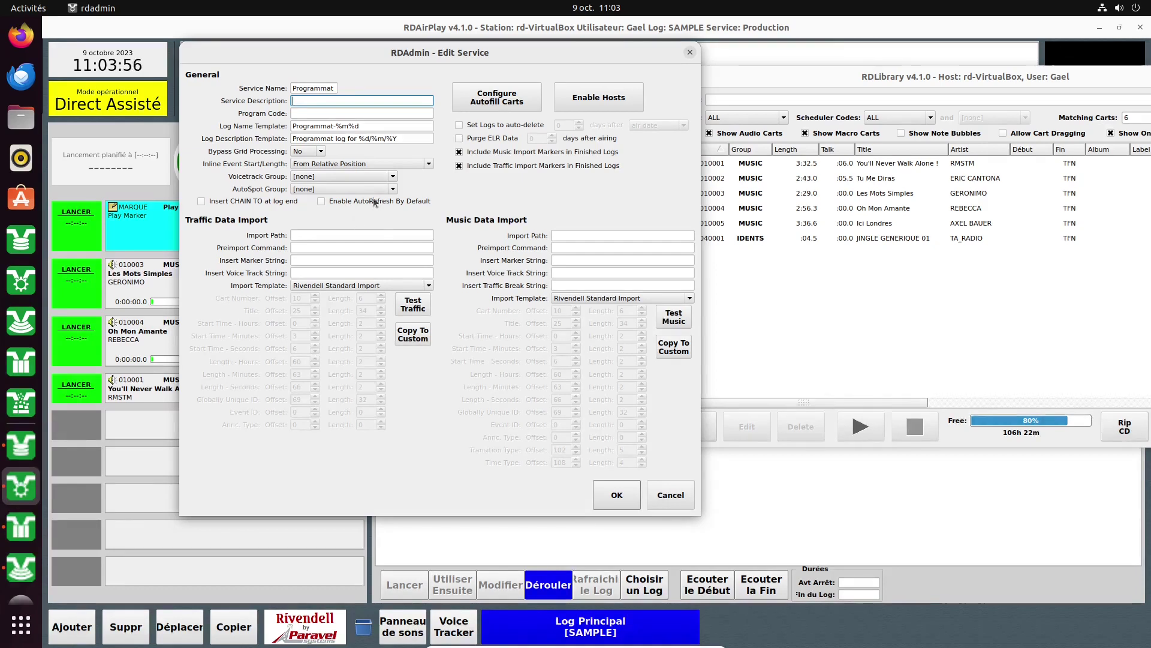
pyautogui.click(322, 204)
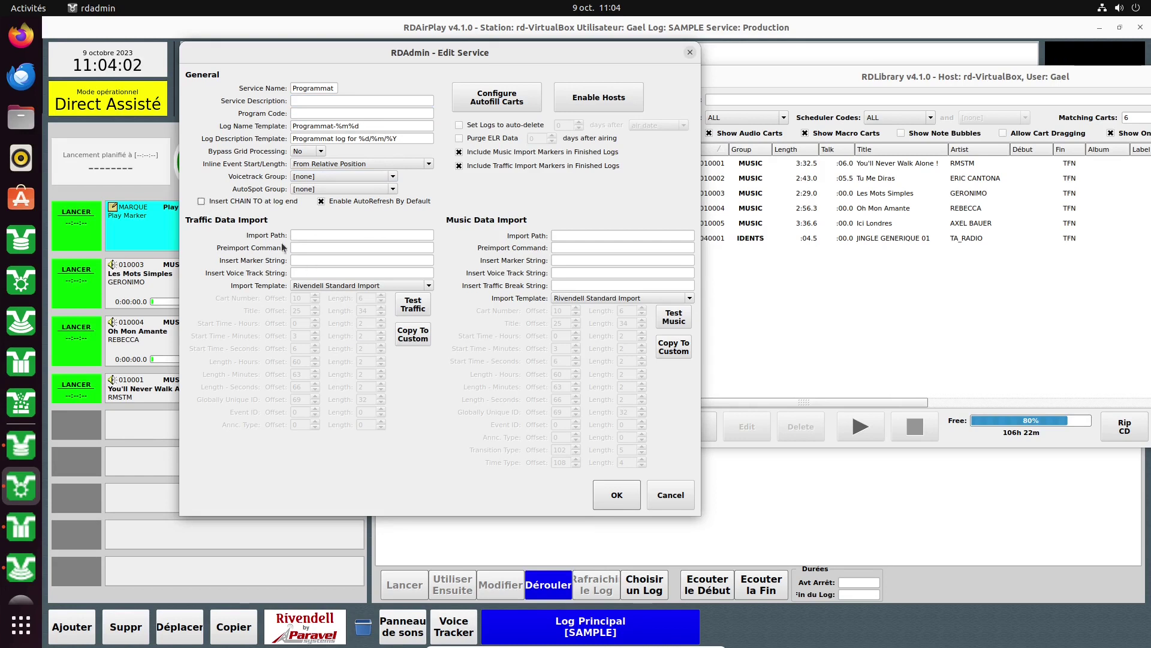
pyautogui.click(203, 202)
# Set both the Voicetrack Group and AutoSpot Group to TEMP.
pyautogui.click(321, 177)
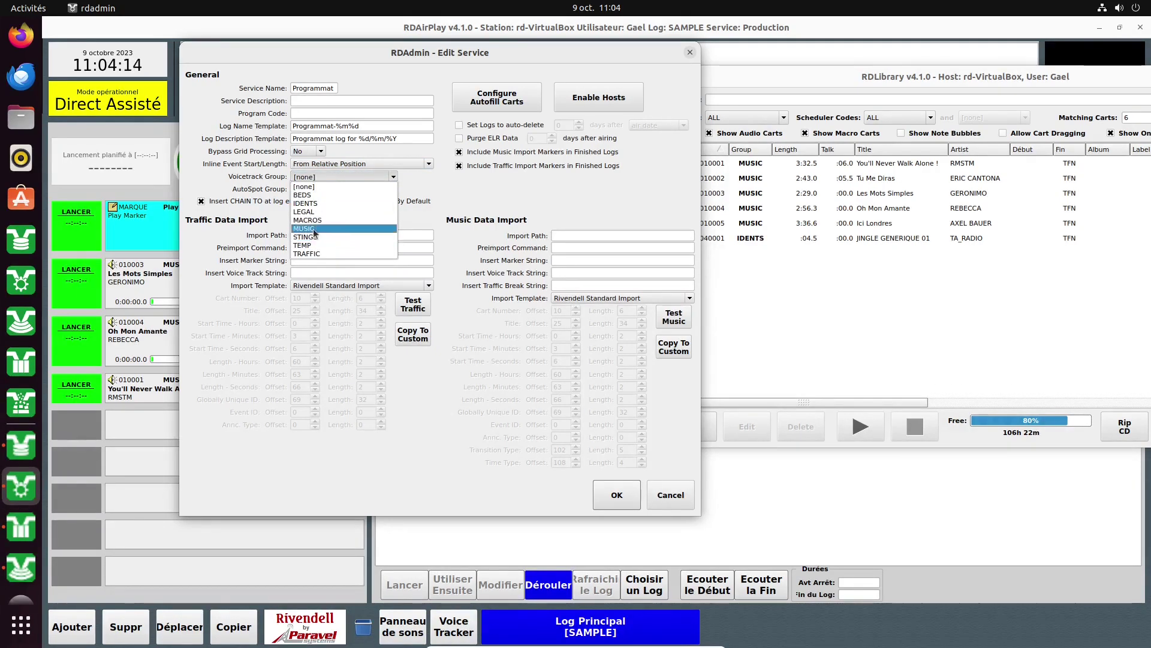
pyautogui.click(313, 229)
pyautogui.click(318, 177)
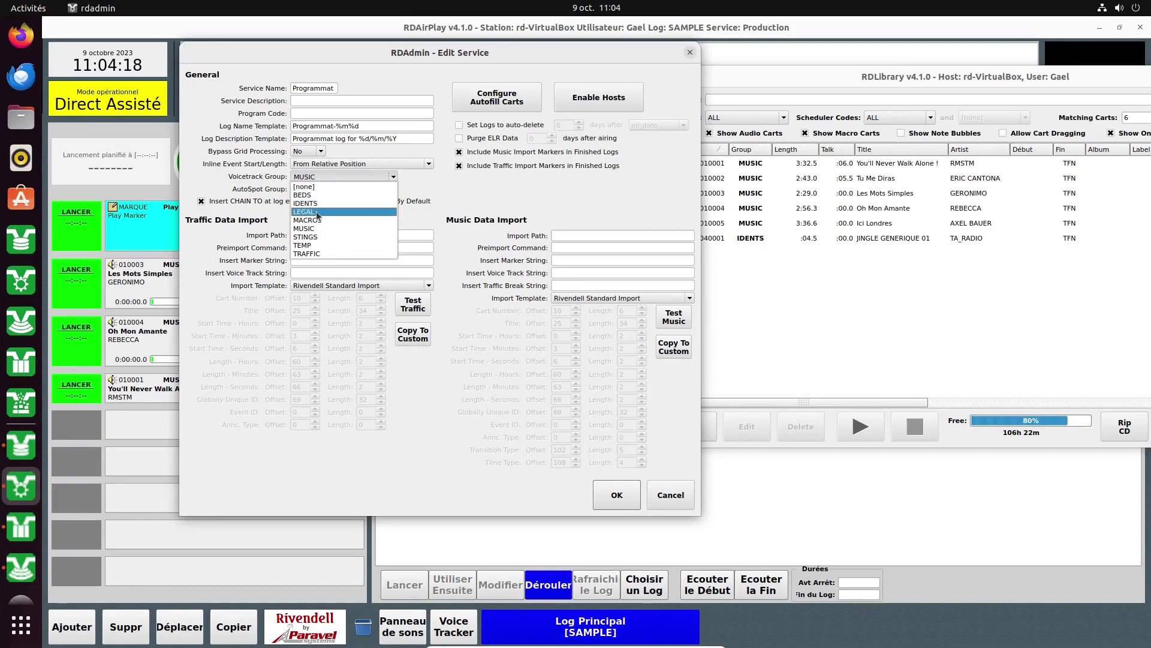
pyautogui.click(323, 245)
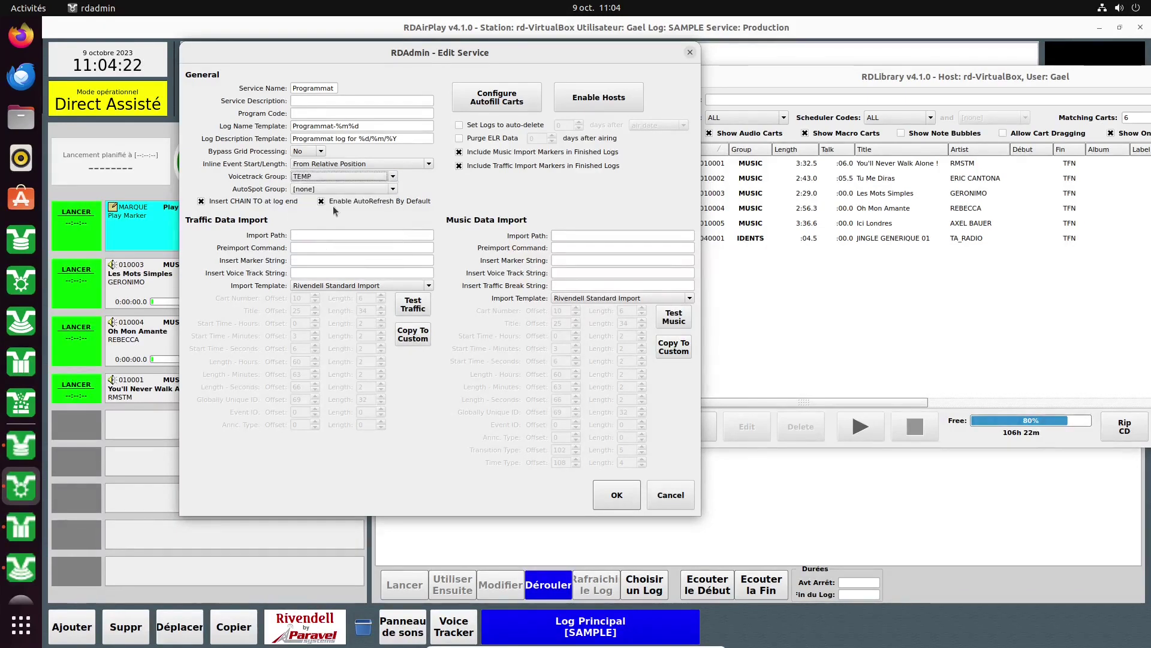
pyautogui.click(340, 190)
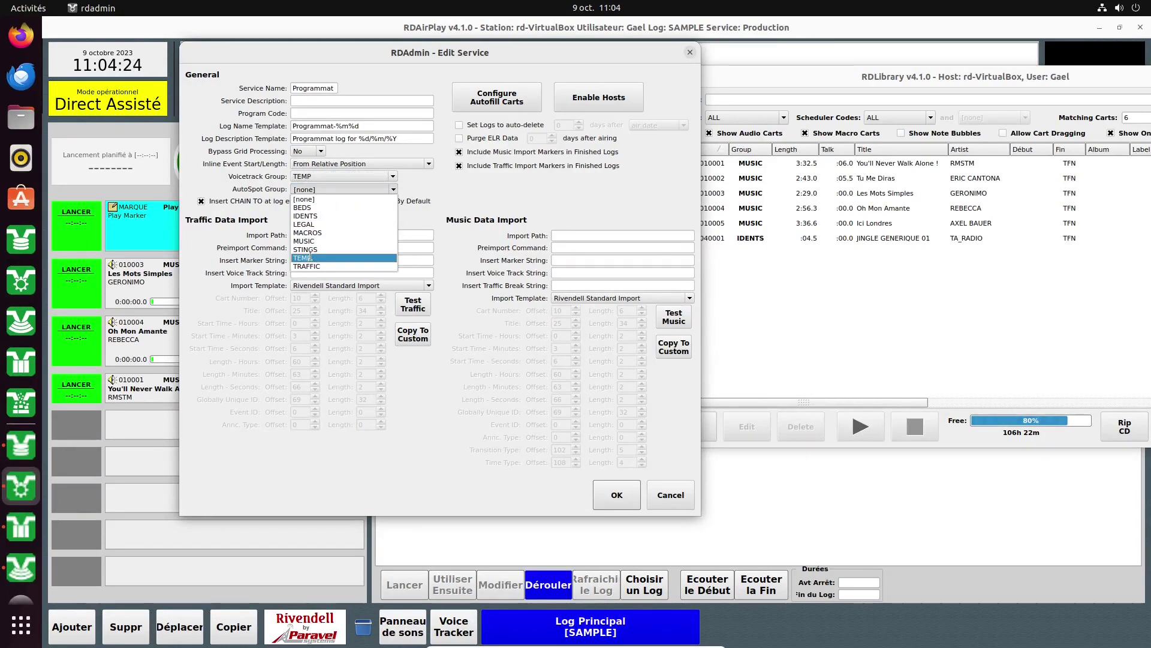
pyautogui.click(311, 258)
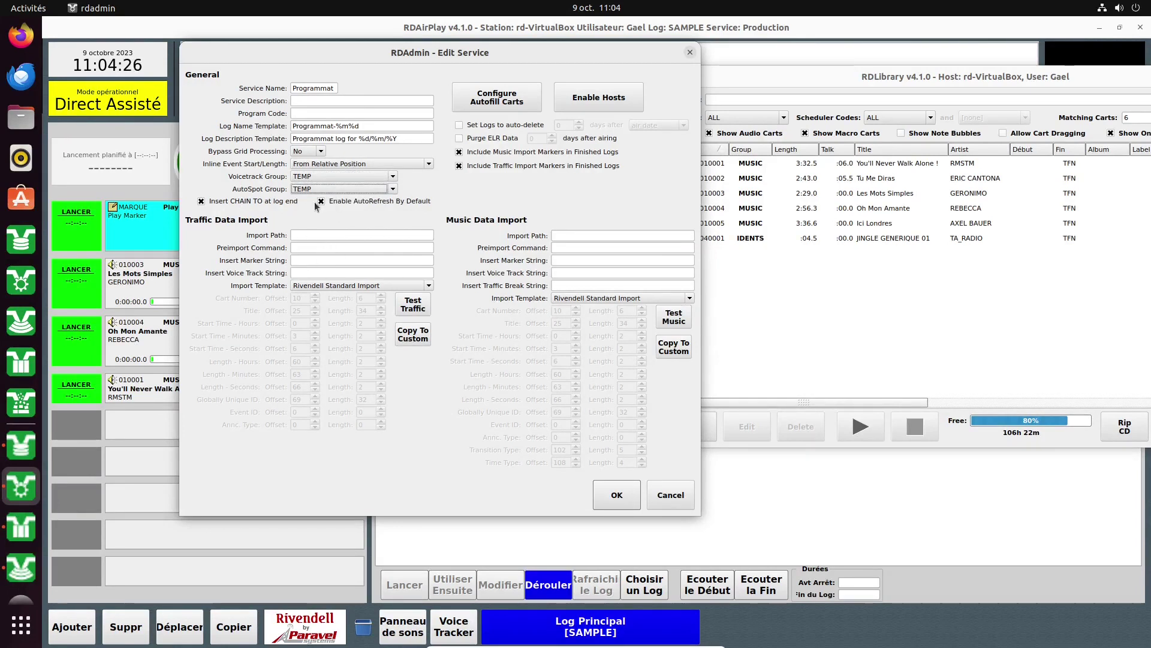
pyautogui.click(366, 286)
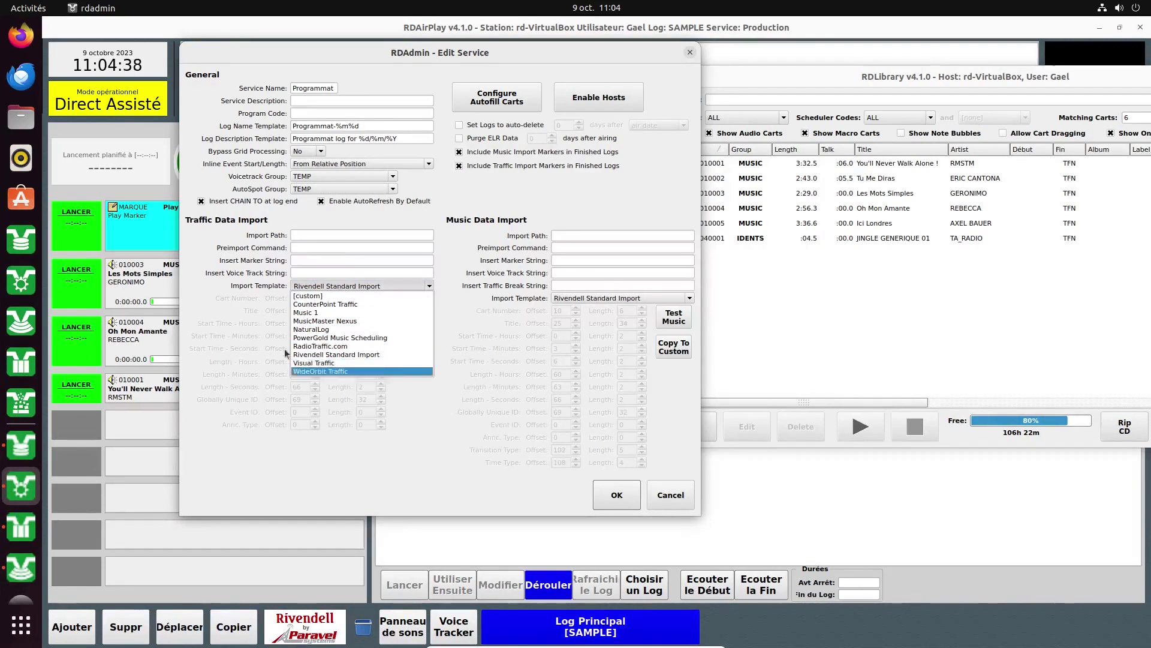
pyautogui.click(240, 262)
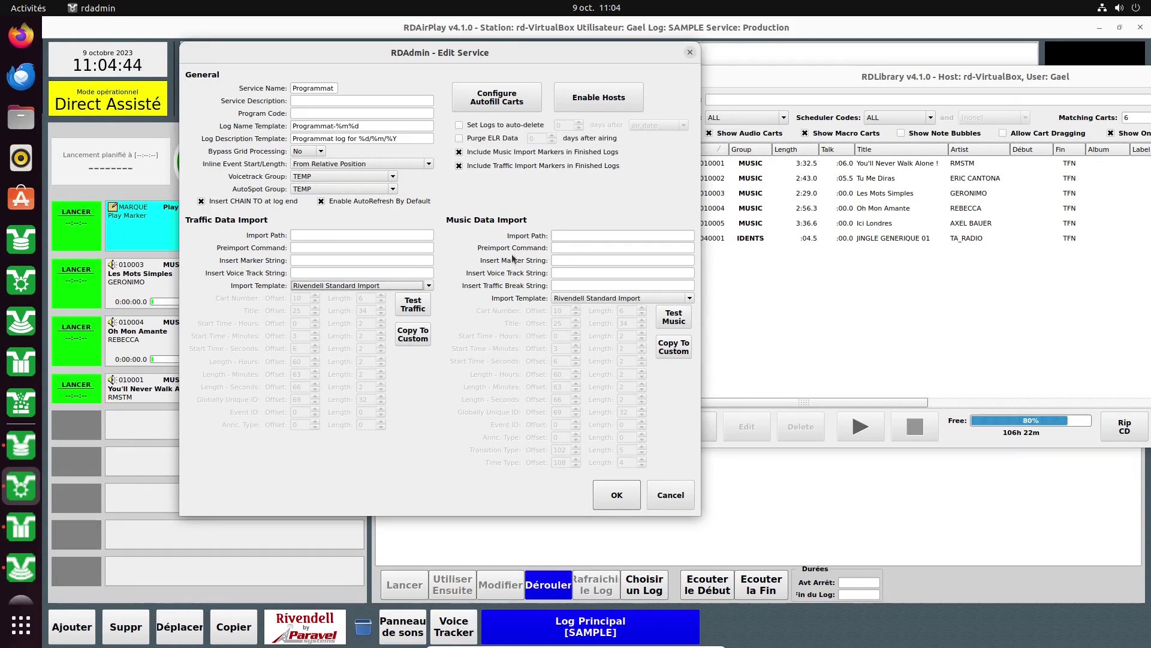
pyautogui.click(638, 299)
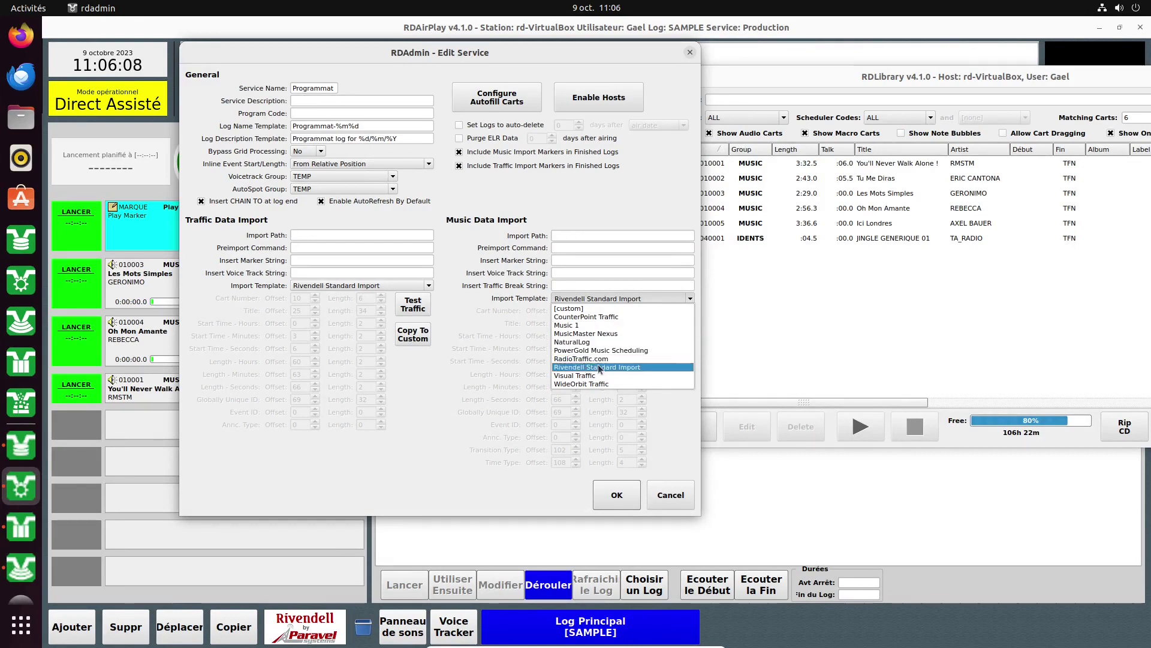
pyautogui.click(594, 300)
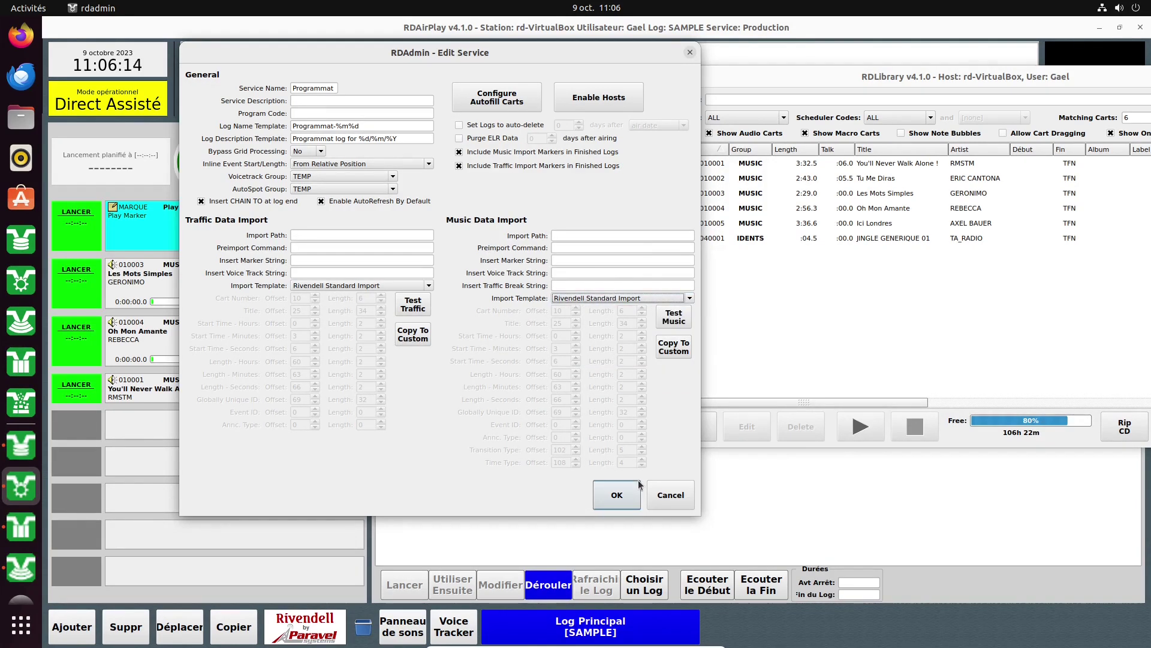
pyautogui.click(497, 98)
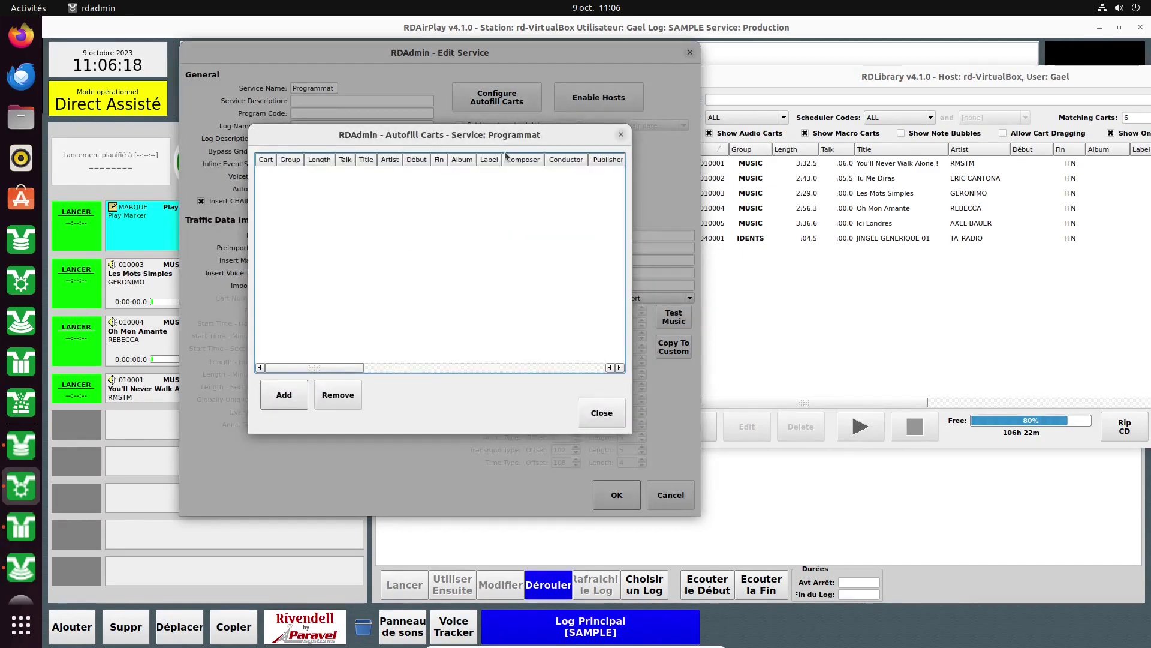
# Add carts 010001 and 040001 JINGLE GENERIQUE 01 as Programmat's autofill carts.
pyautogui.click(295, 402)
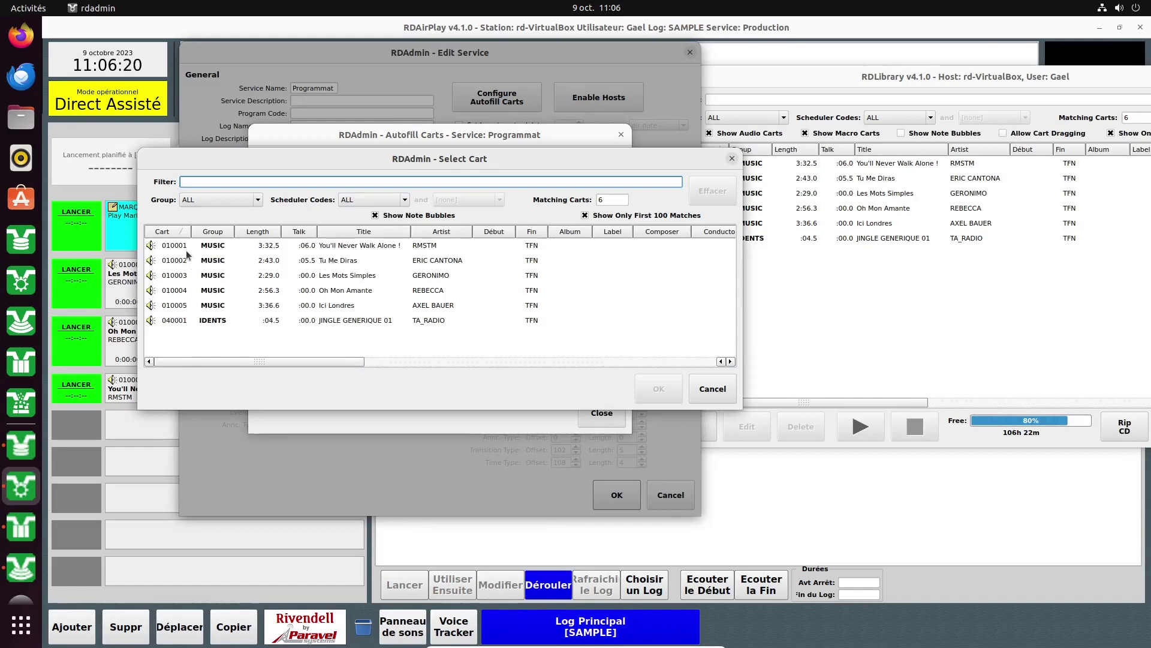
pyautogui.click(216, 246)
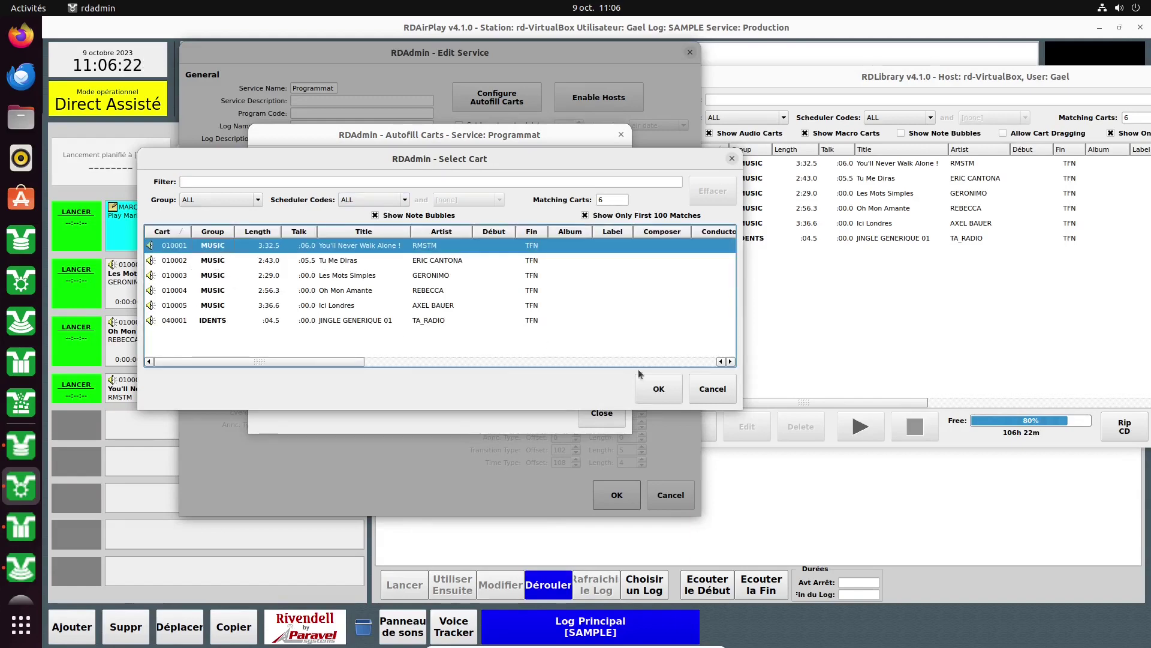
pyautogui.click(668, 397)
pyautogui.click(283, 394)
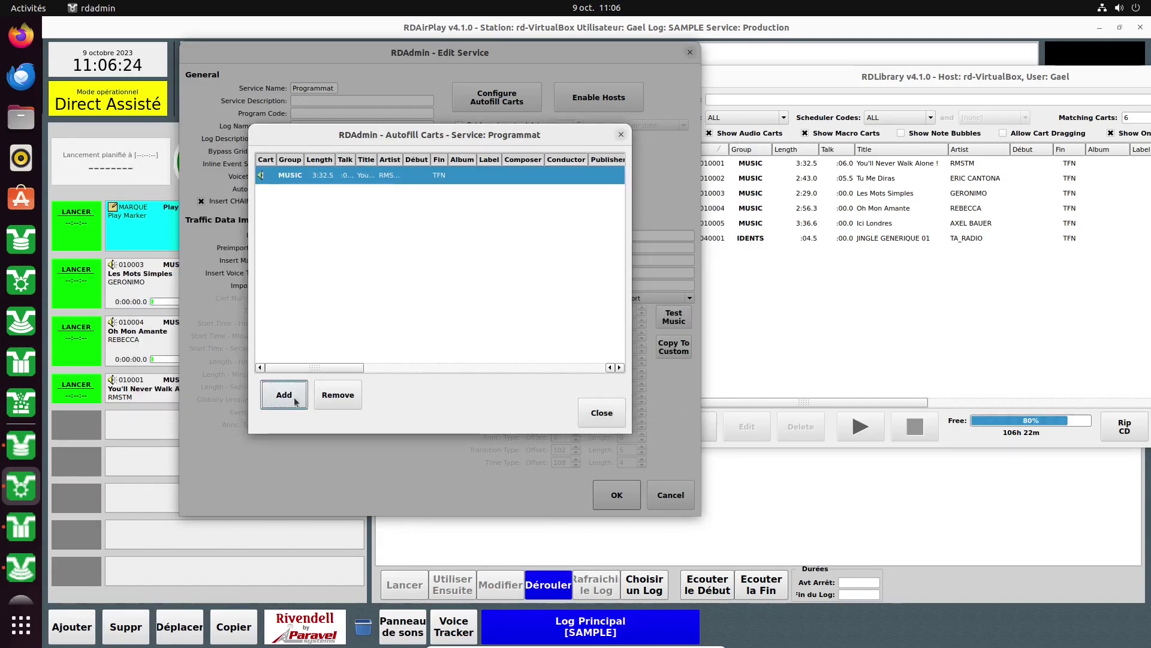
pyautogui.click(248, 319)
pyautogui.doubleClick(248, 319)
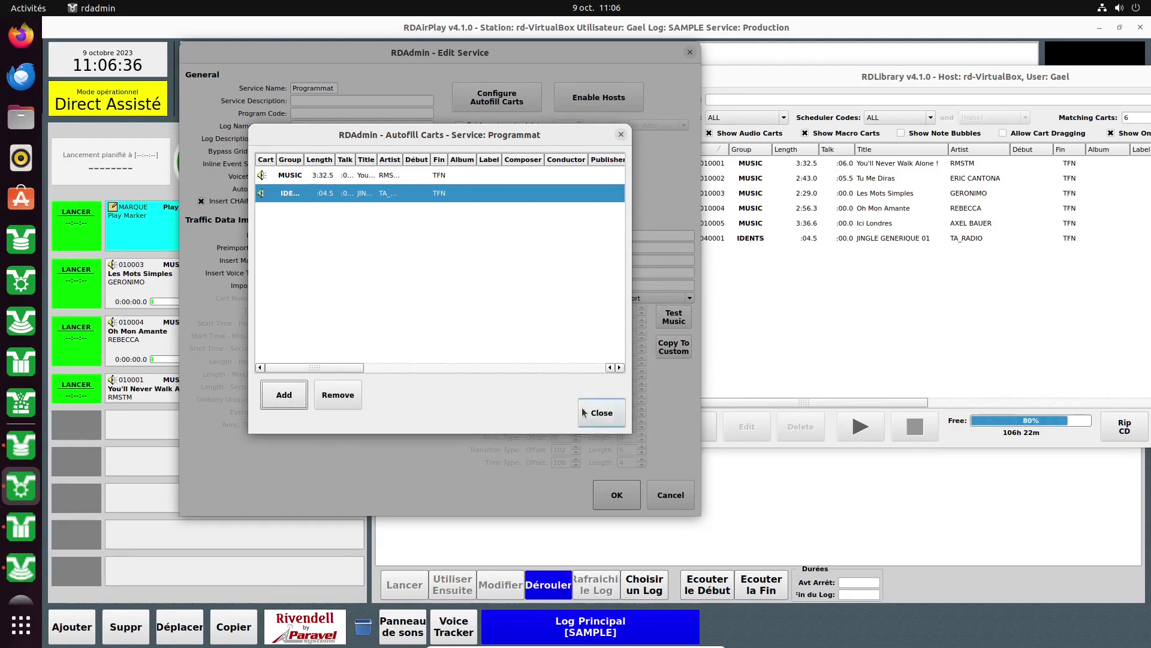
pyautogui.click(607, 415)
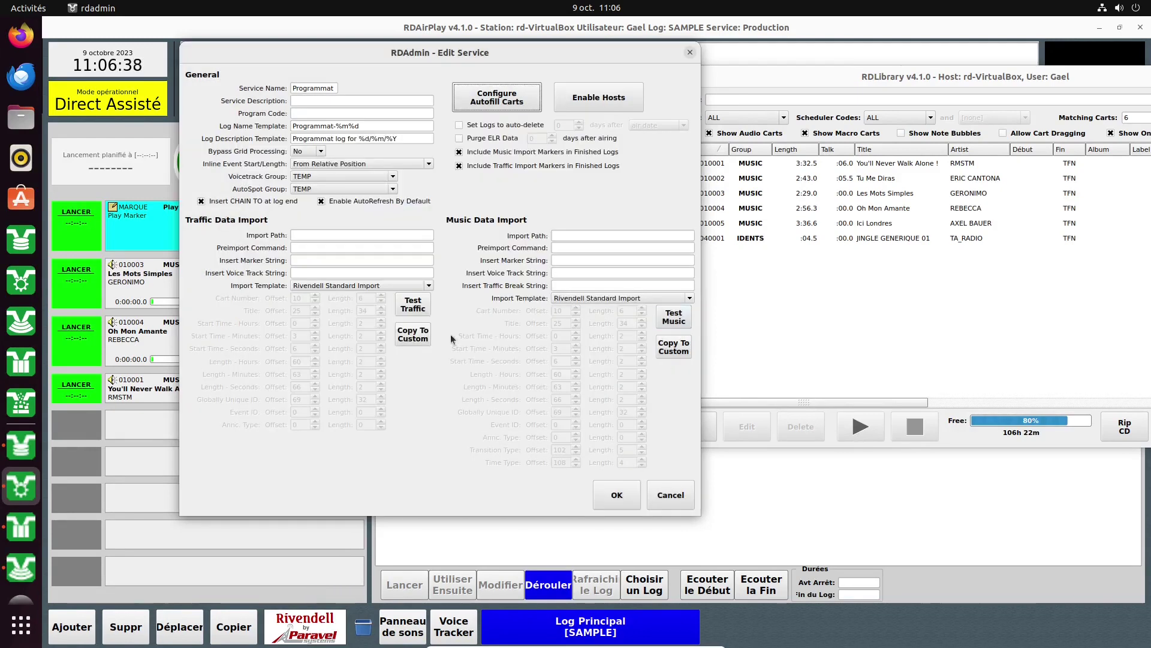
# Review Programmat's enabled host rd-VirtualBox, save the service, and scroll the list columns.
pyautogui.click(597, 96)
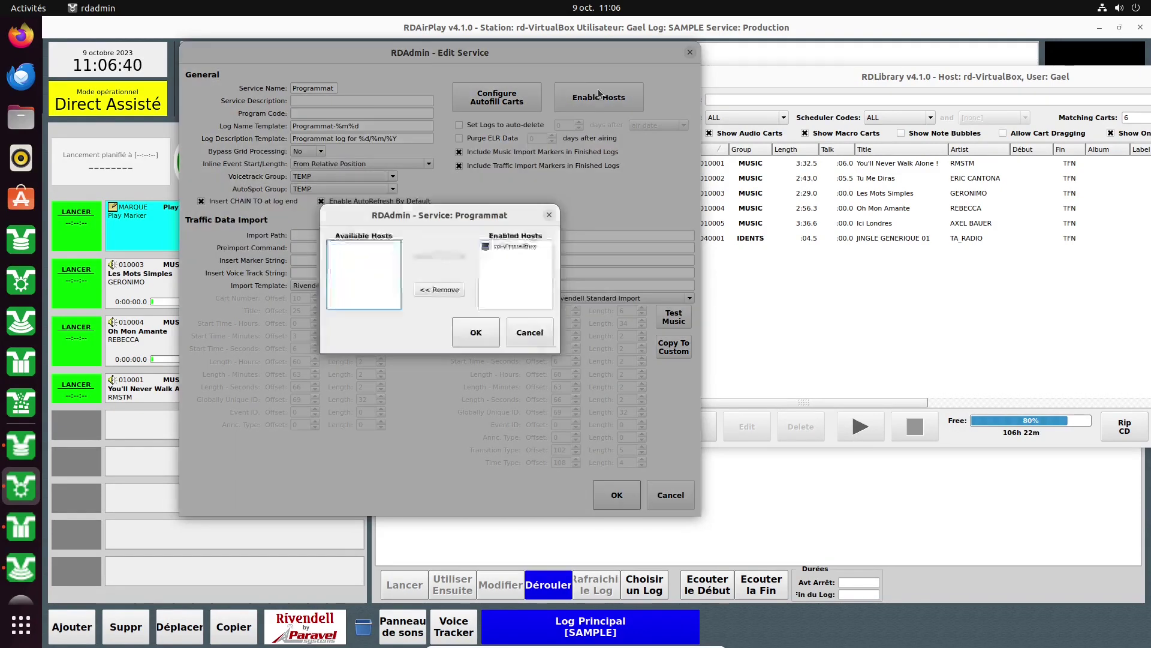
pyautogui.click(509, 246)
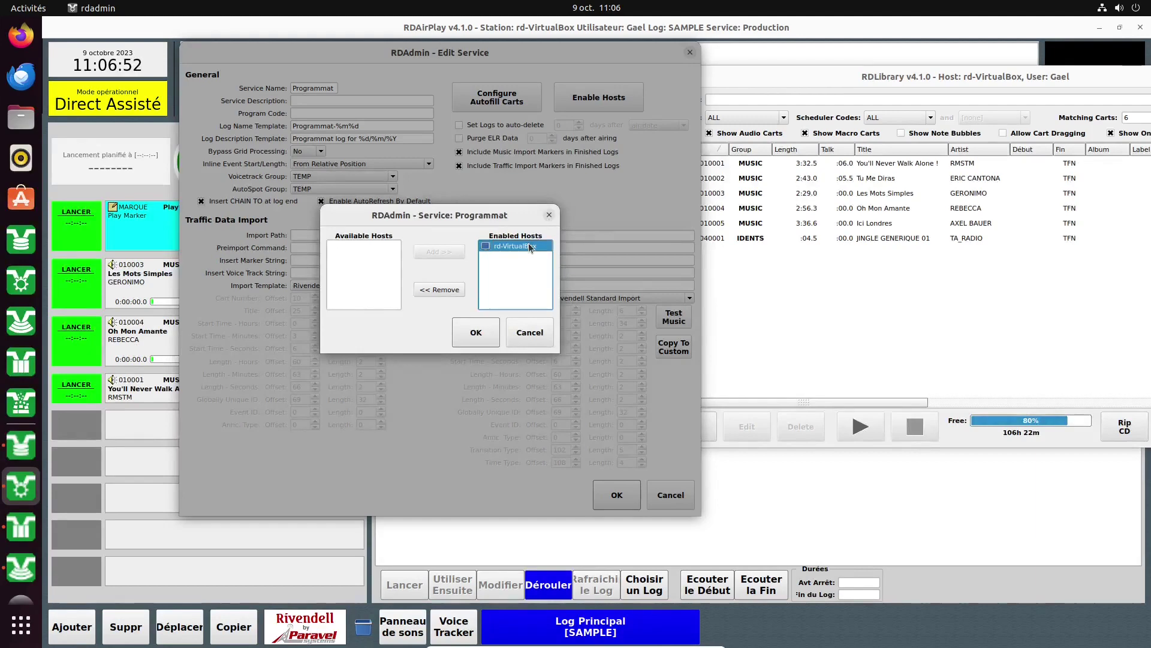
pyautogui.click(526, 330)
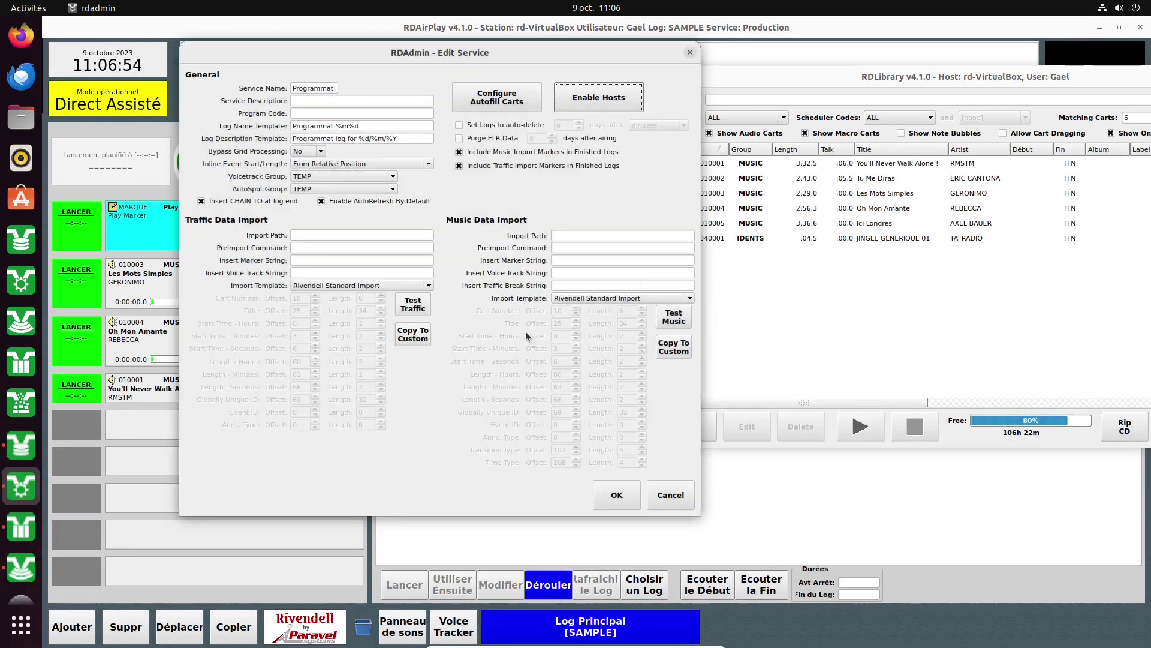
pyautogui.click(617, 497)
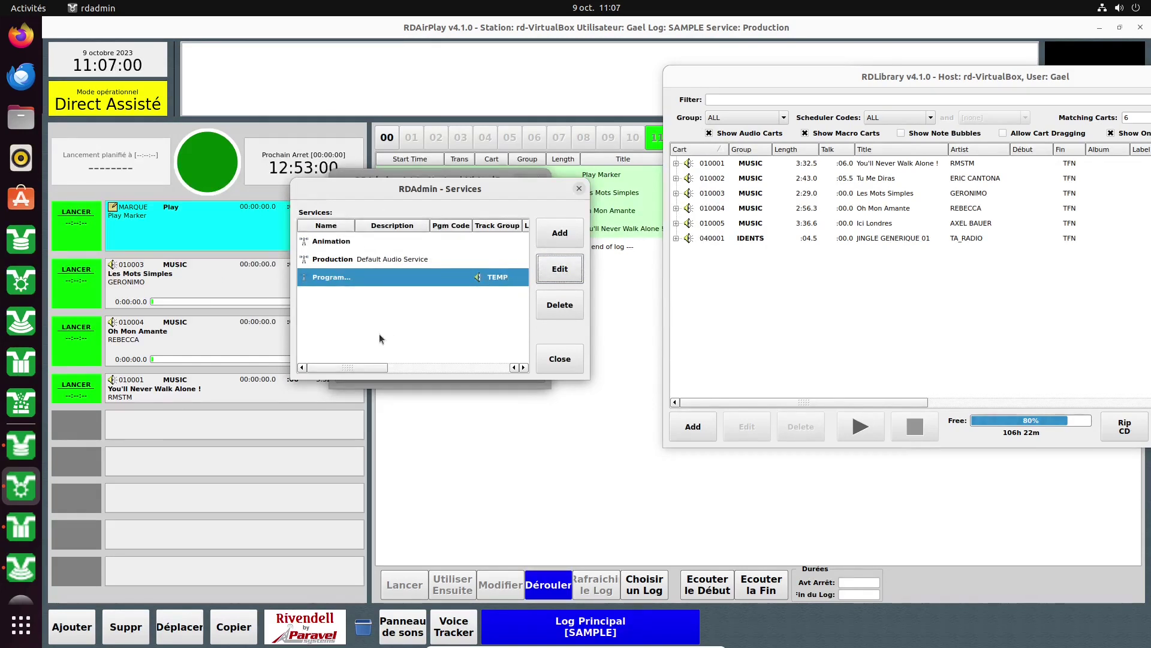
pyautogui.moveTo(365, 369)
pyautogui.mouseDown()
pyautogui.moveTo(460, 356)
pyautogui.moveTo(358, 367)
pyautogui.mouseUp()
# Close Services and start a new report named 'Rapport journalier'.
pyautogui.click(559, 360)
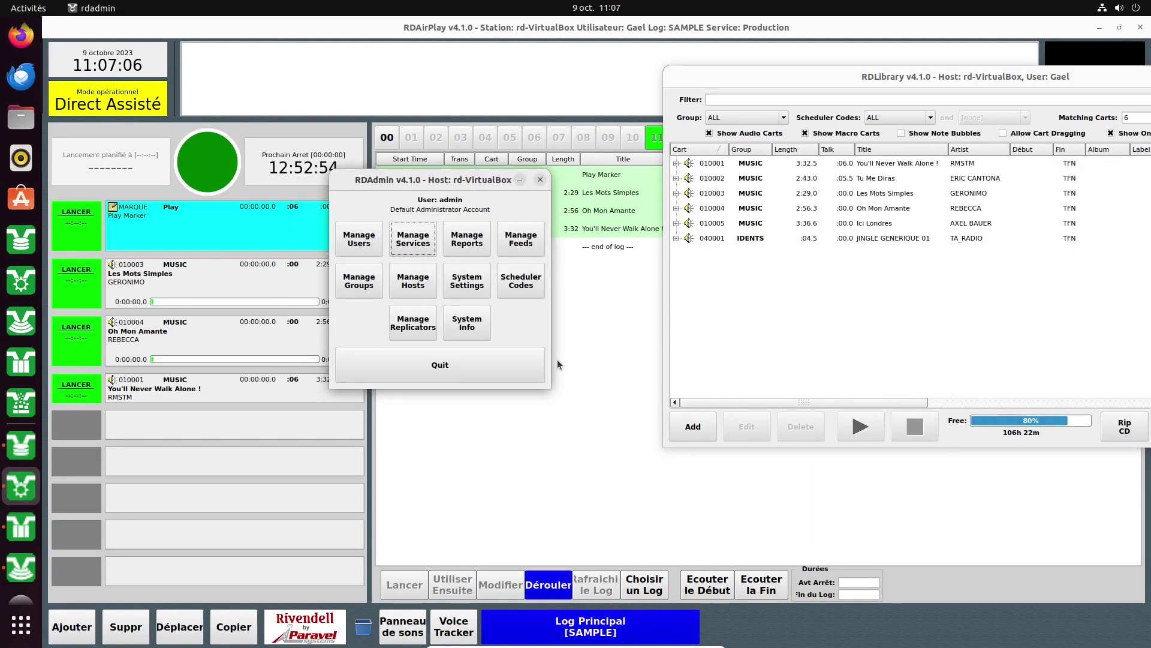
pyautogui.click(477, 254)
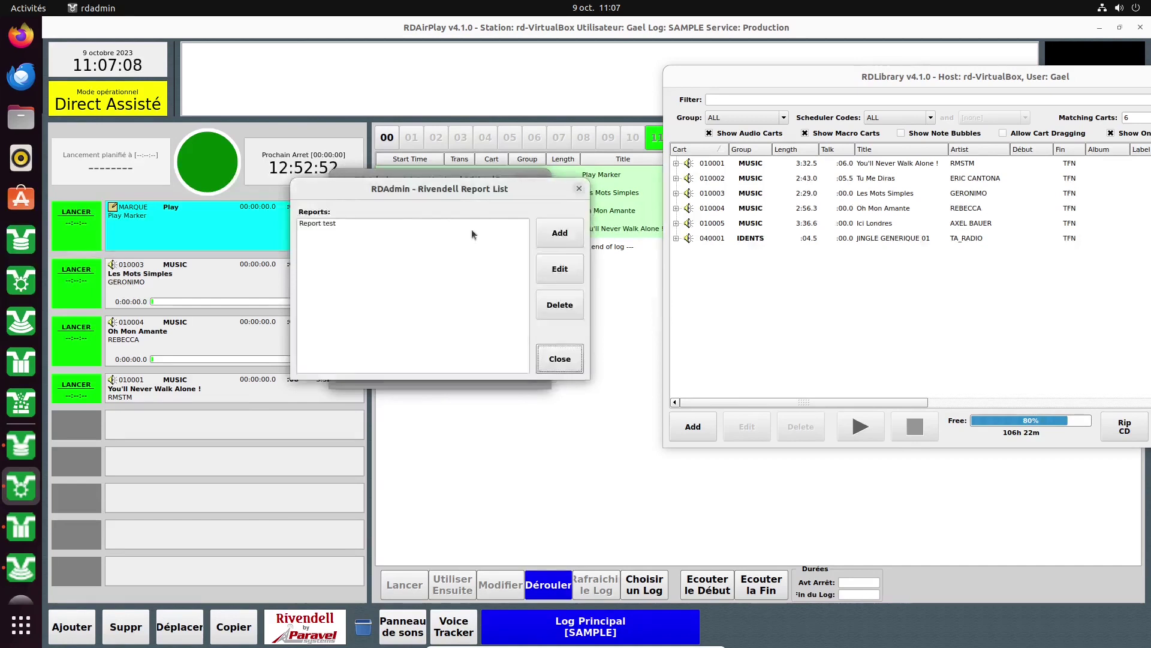
pyautogui.click(562, 237)
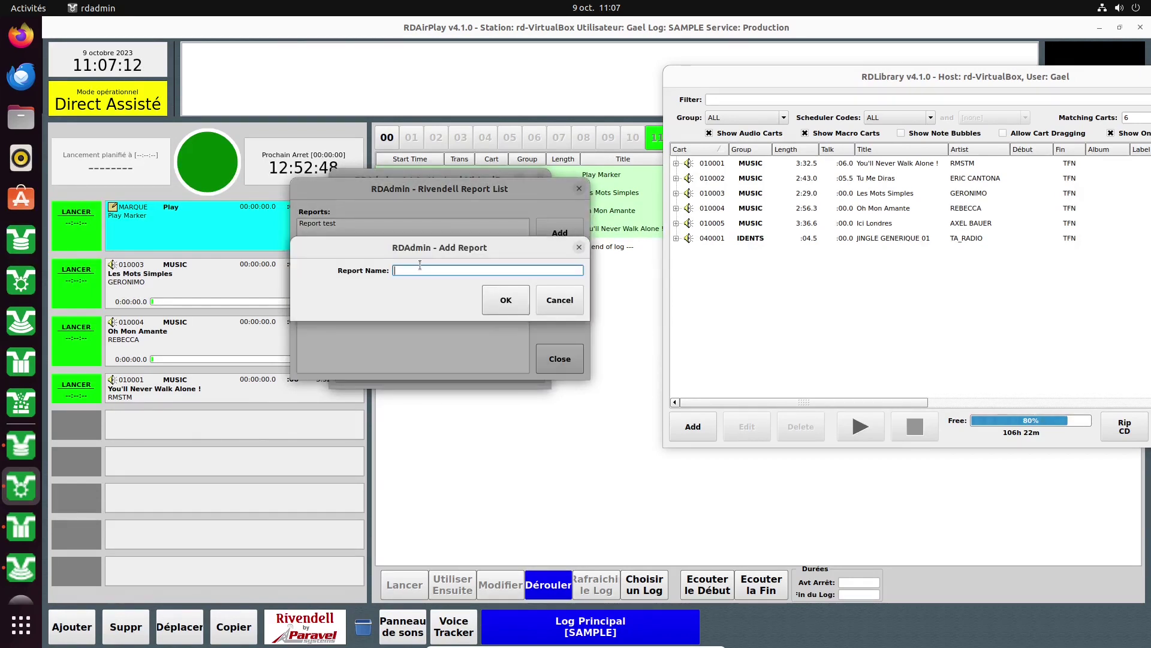
pyautogui.write('Rapport')
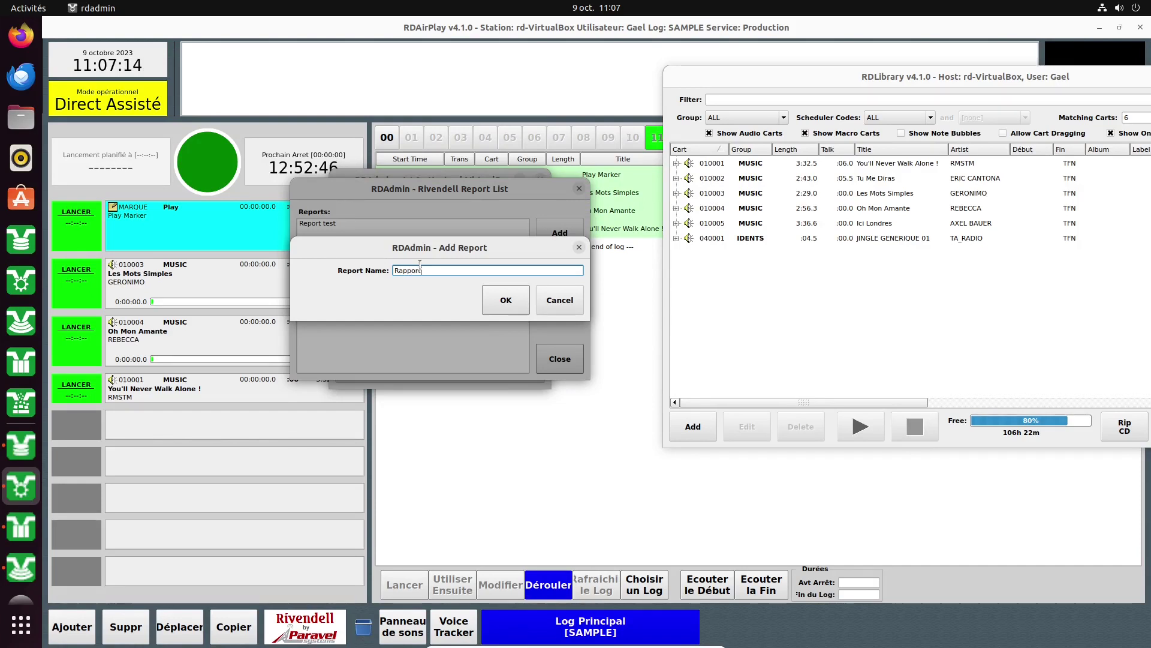
pyautogui.write(' journalier')
# Confirm the report name, with Animation as source service and rd-VirtualBox as source host.
pyautogui.click(510, 303)
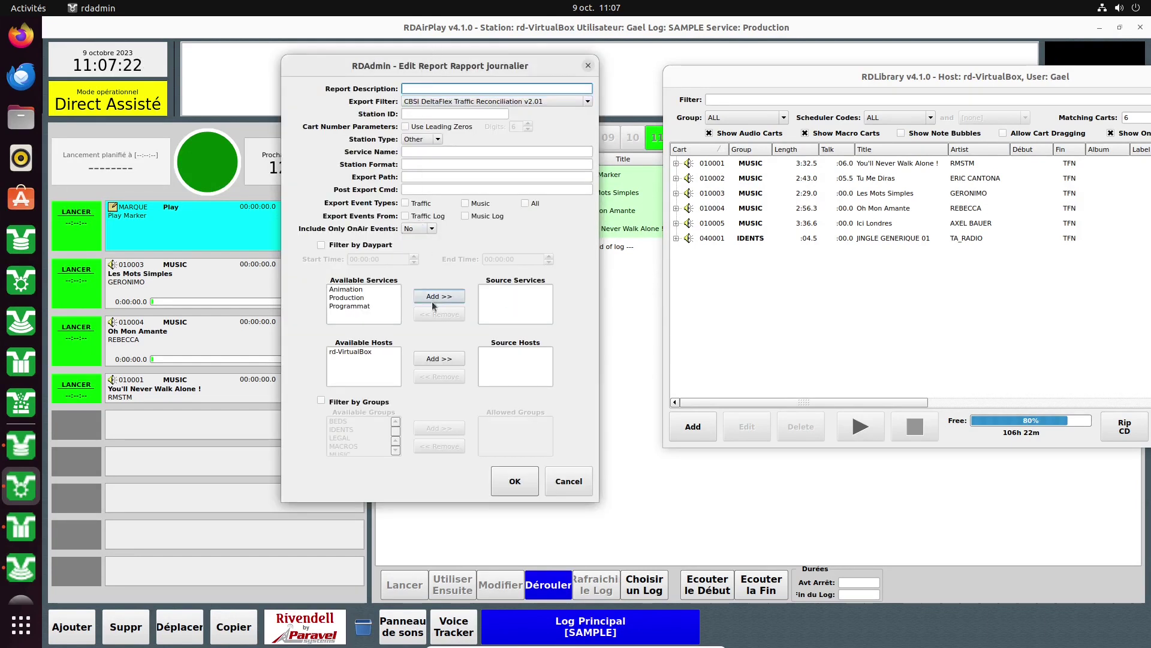
pyautogui.click(358, 298)
pyautogui.click(360, 307)
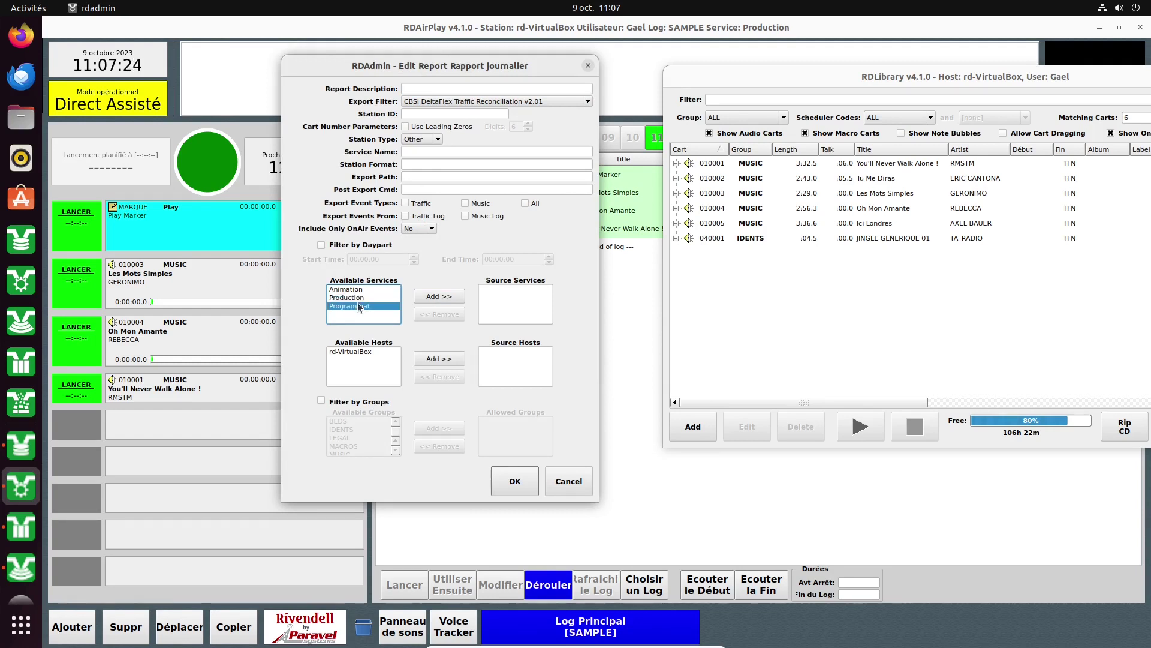
pyautogui.click(439, 297)
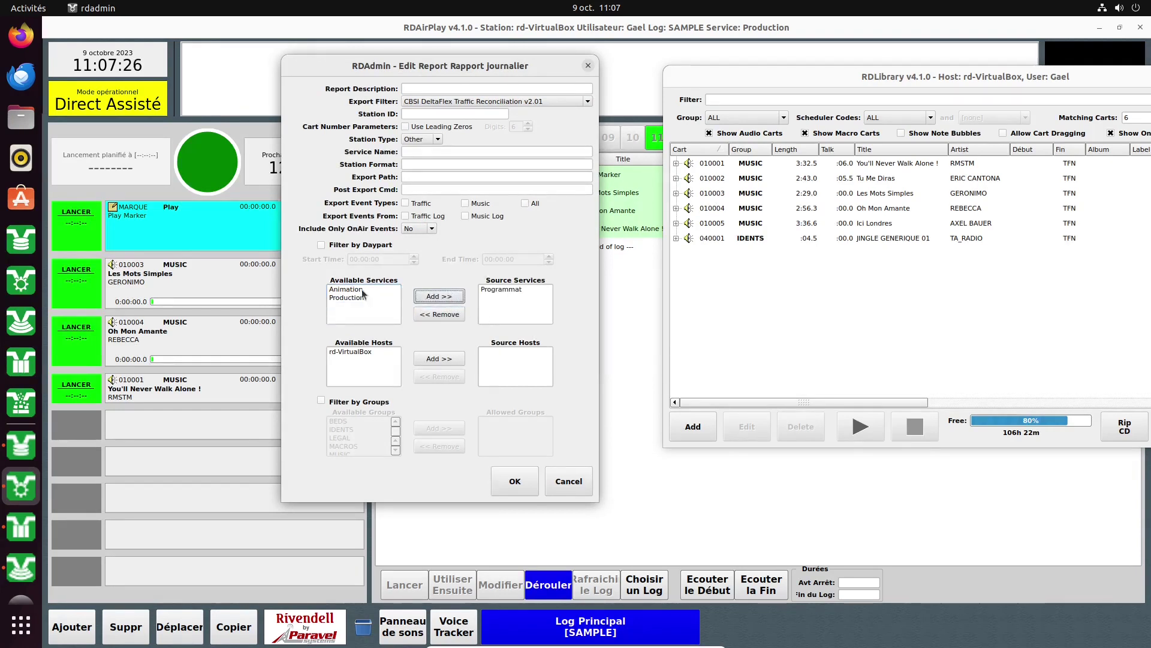
pyautogui.click(439, 296)
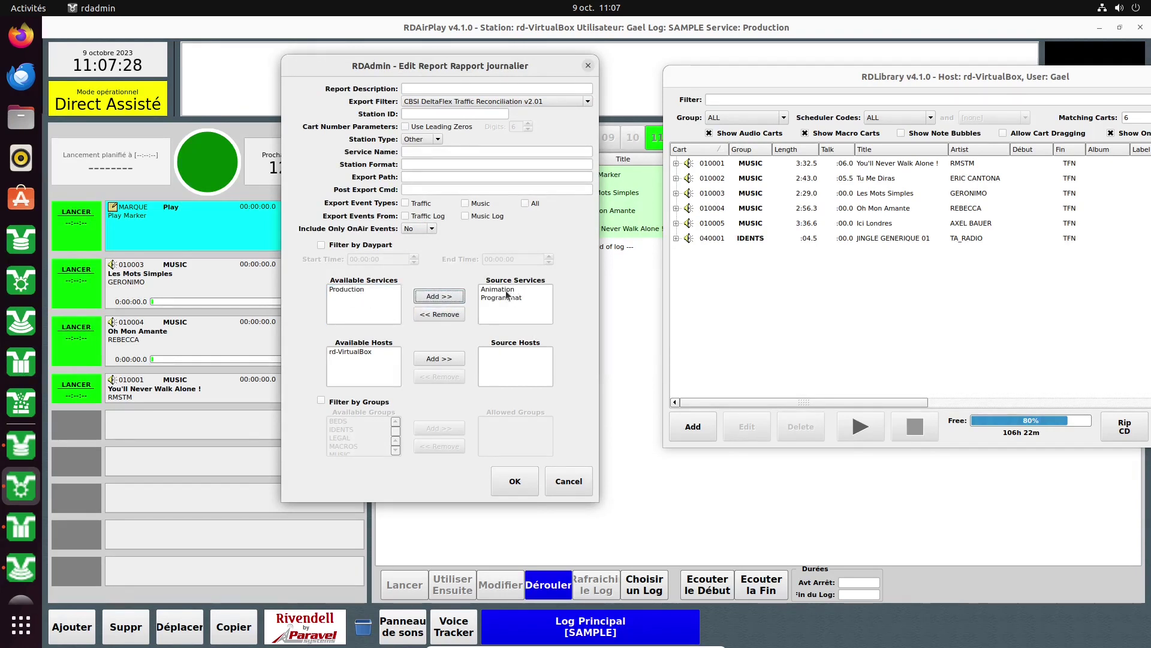
pyautogui.click(502, 298)
pyautogui.click(438, 315)
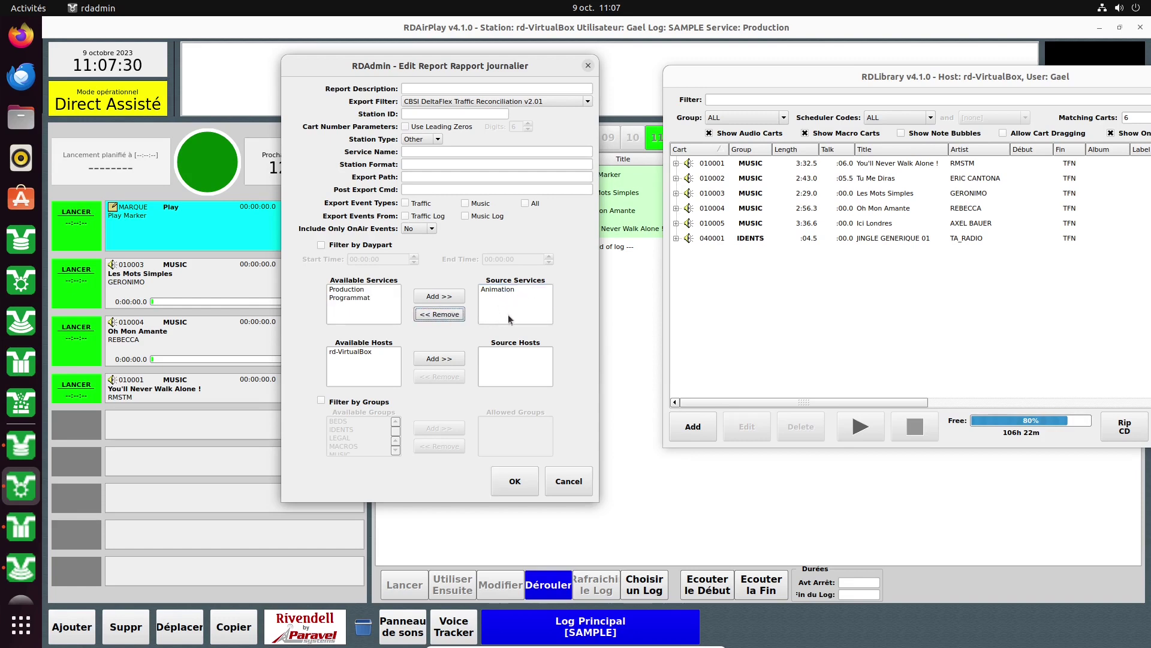
pyautogui.click(362, 352)
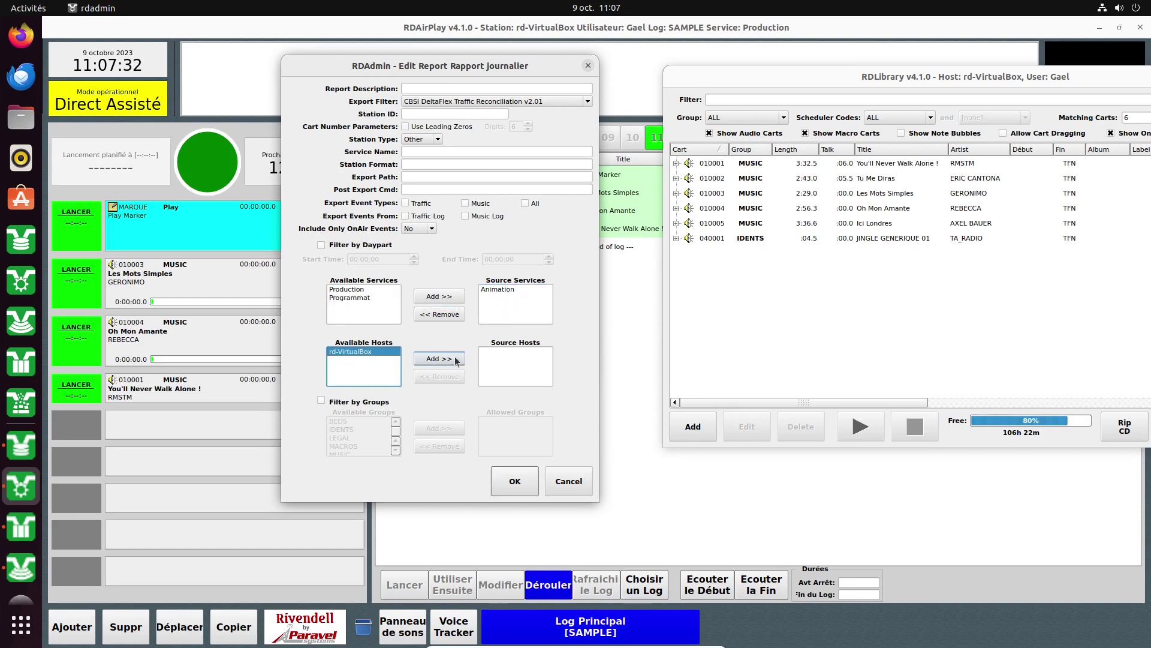
pyautogui.click(439, 359)
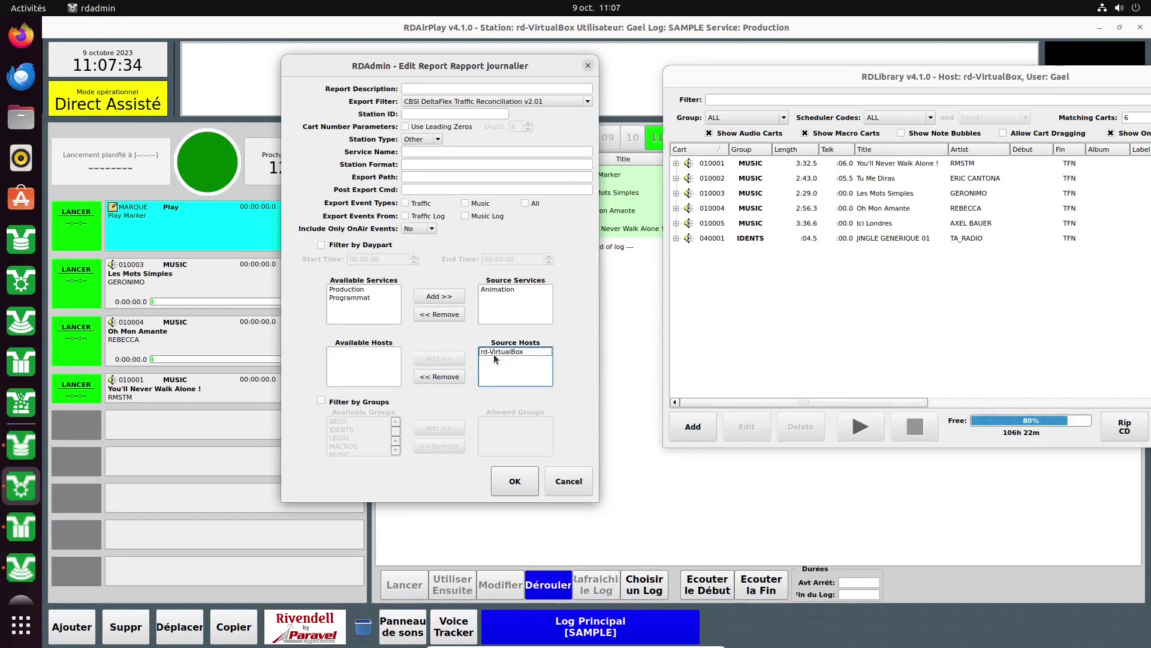
pyautogui.click(494, 353)
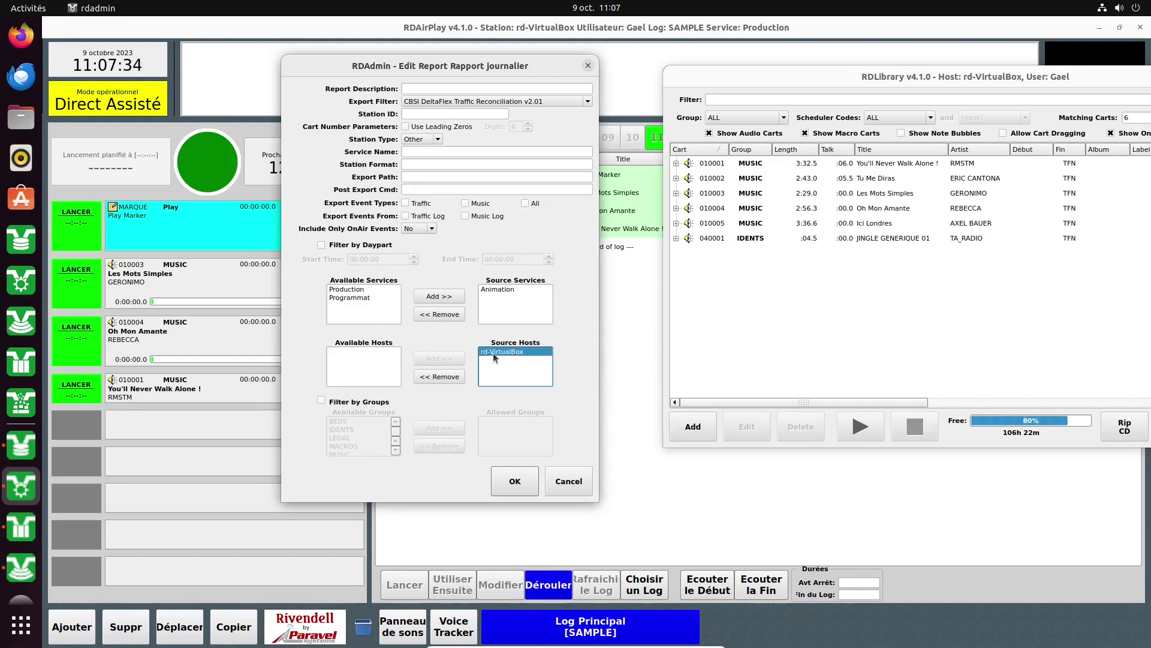
# Enable Filter by Groups allowing only MUSIC, and save the report.
pyautogui.click(321, 401)
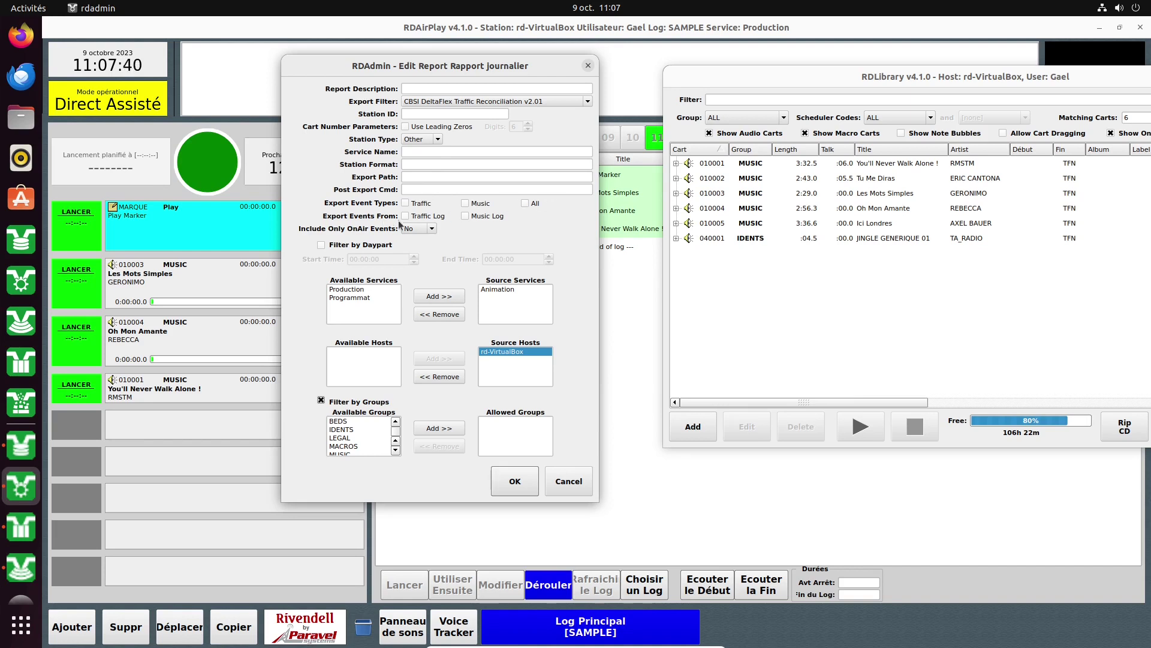
pyautogui.scroll(-2, 333, 430)
pyautogui.scroll(2, 352, 435)
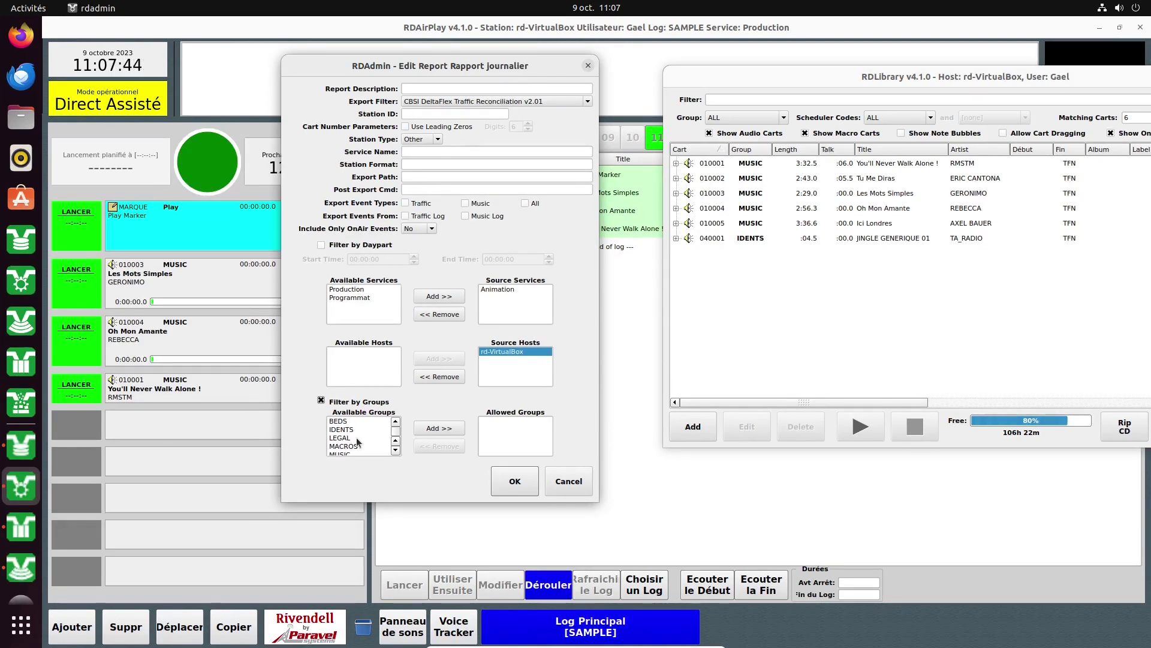
pyautogui.scroll(-1, 348, 441)
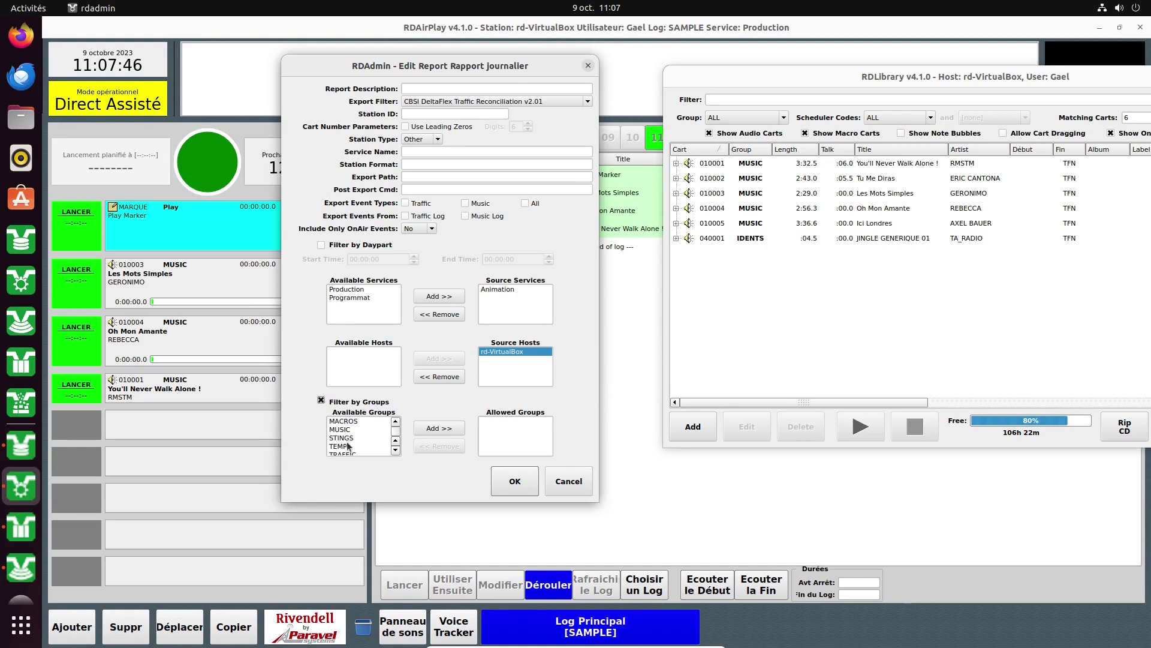
pyautogui.click(346, 430)
pyautogui.click(439, 428)
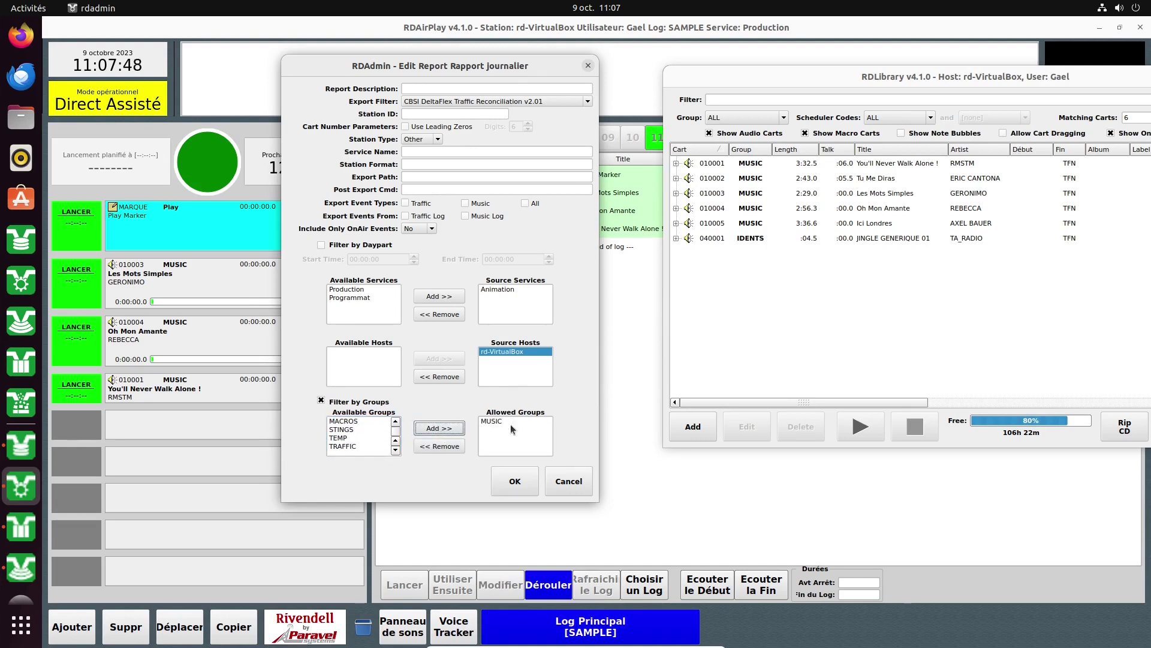
pyautogui.click(354, 447)
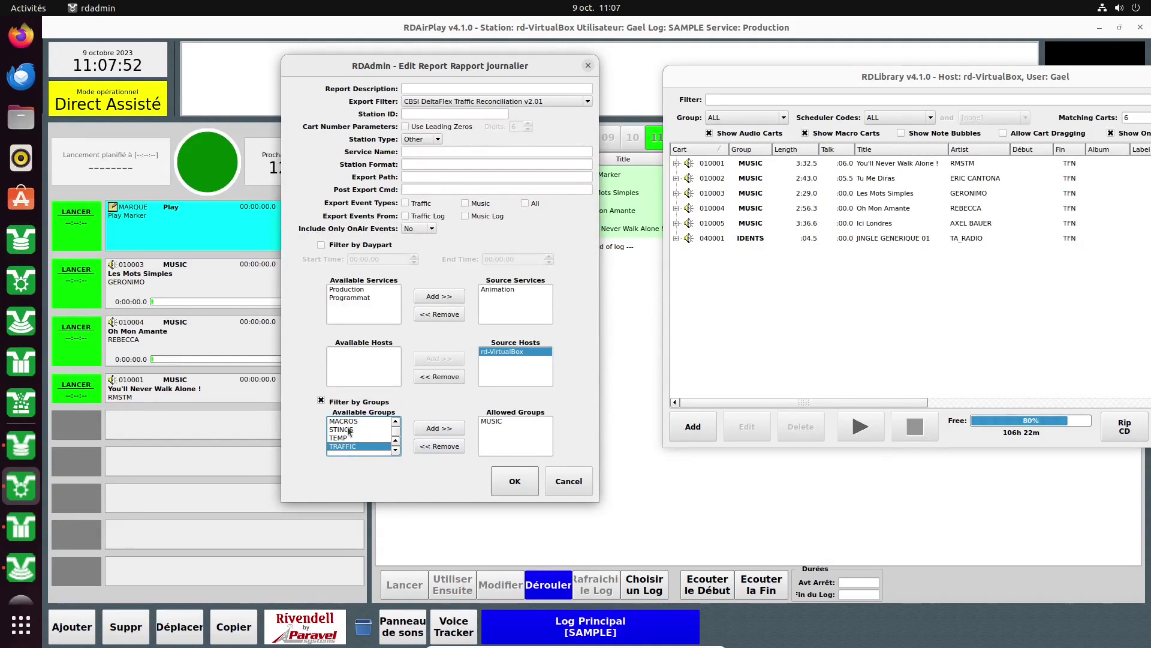
pyautogui.scroll(1, 350, 434)
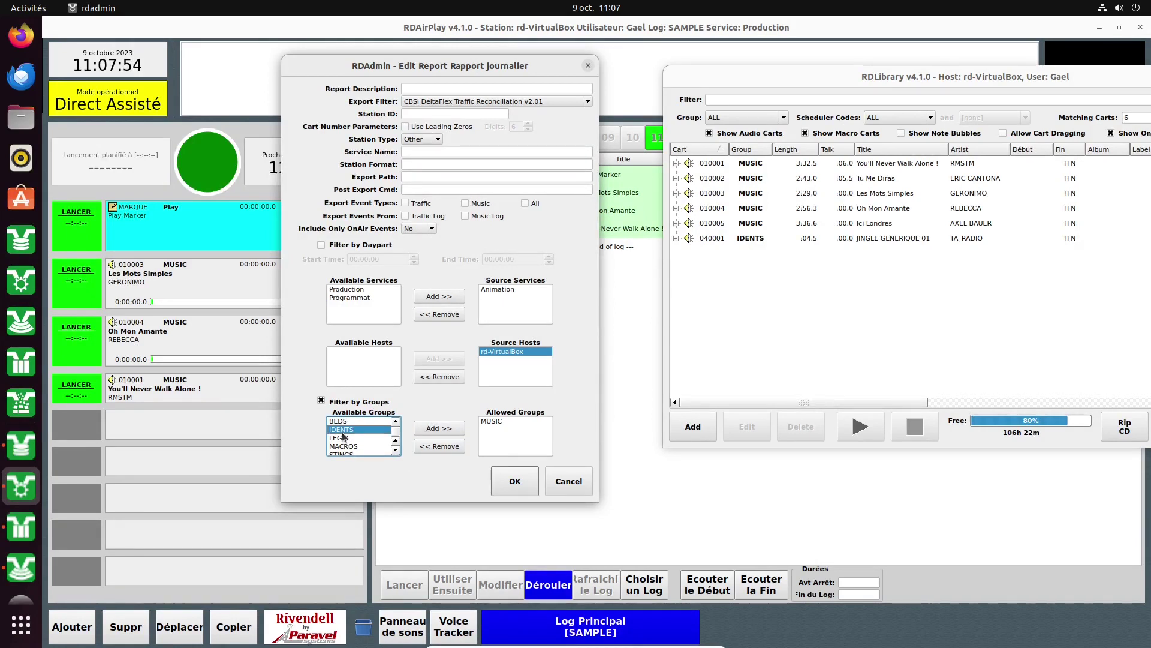
pyautogui.click(354, 437)
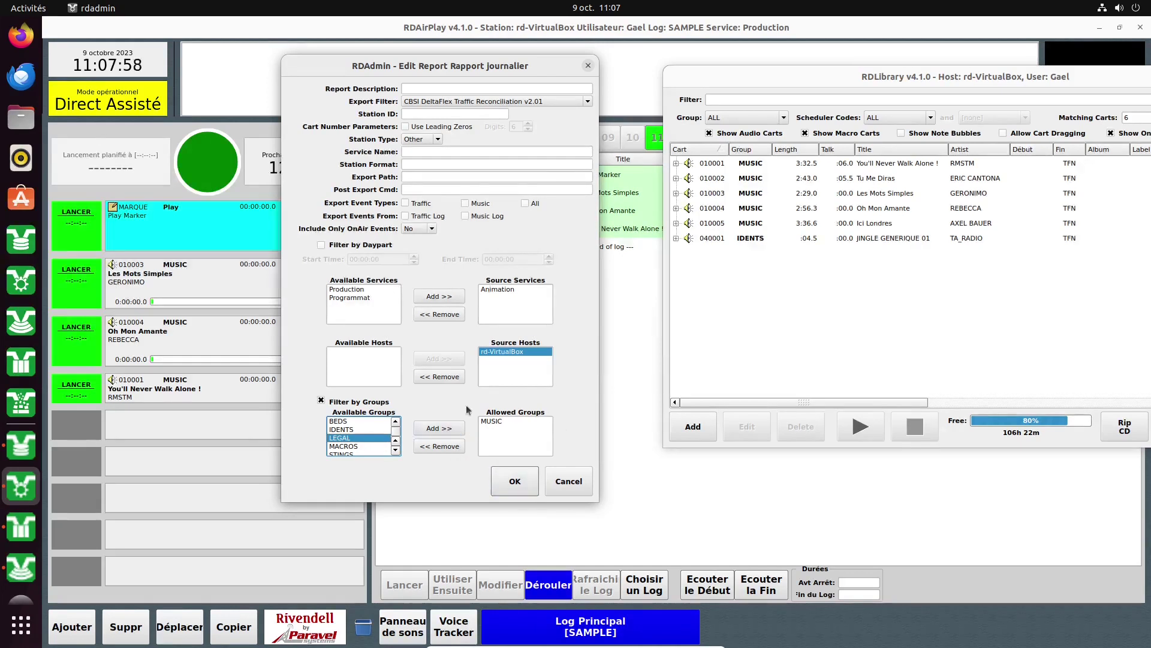
pyautogui.click(515, 481)
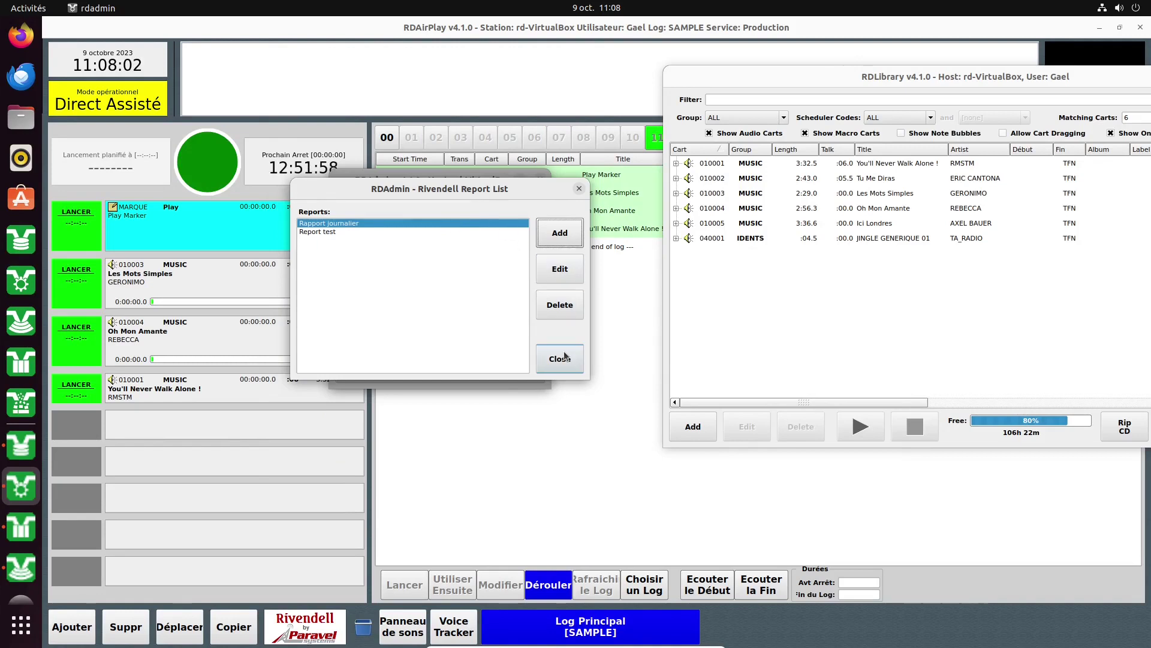
# Close the report list and look at the empty podcast feed list.
pyautogui.click(558, 356)
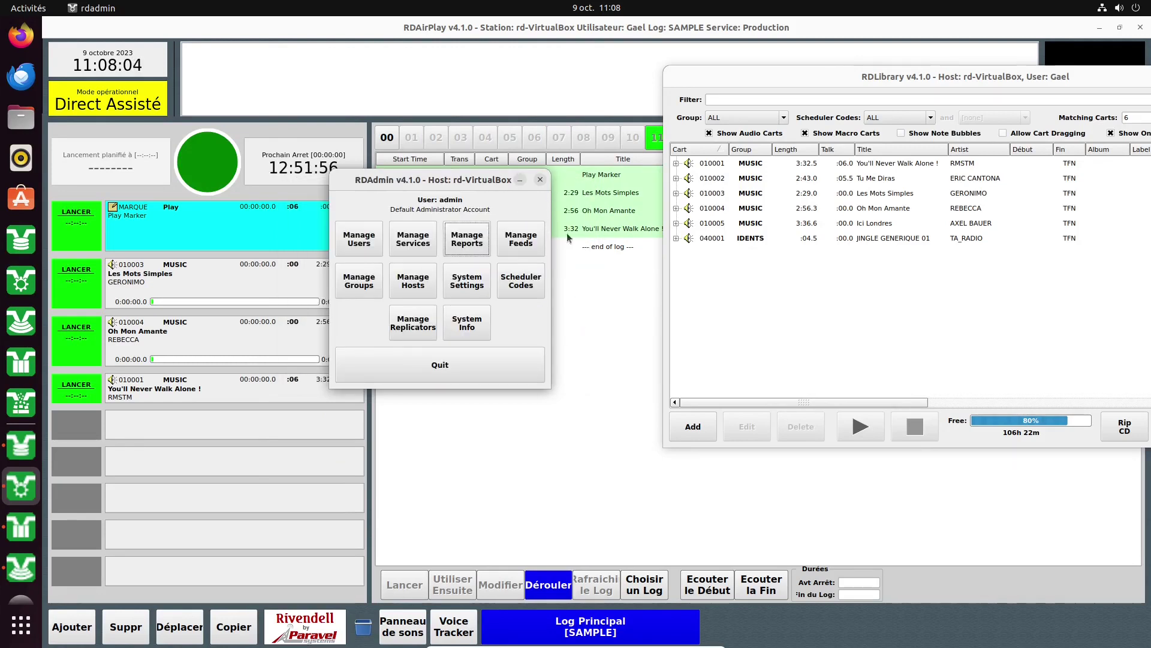
pyautogui.click(533, 235)
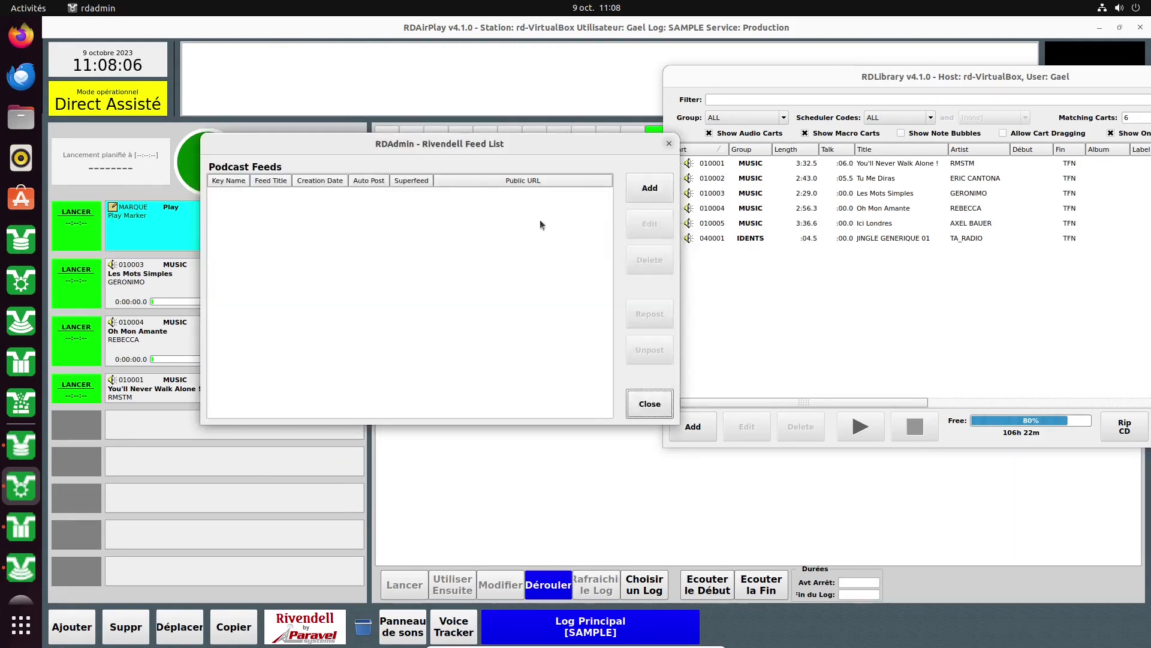
pyautogui.click(669, 143)
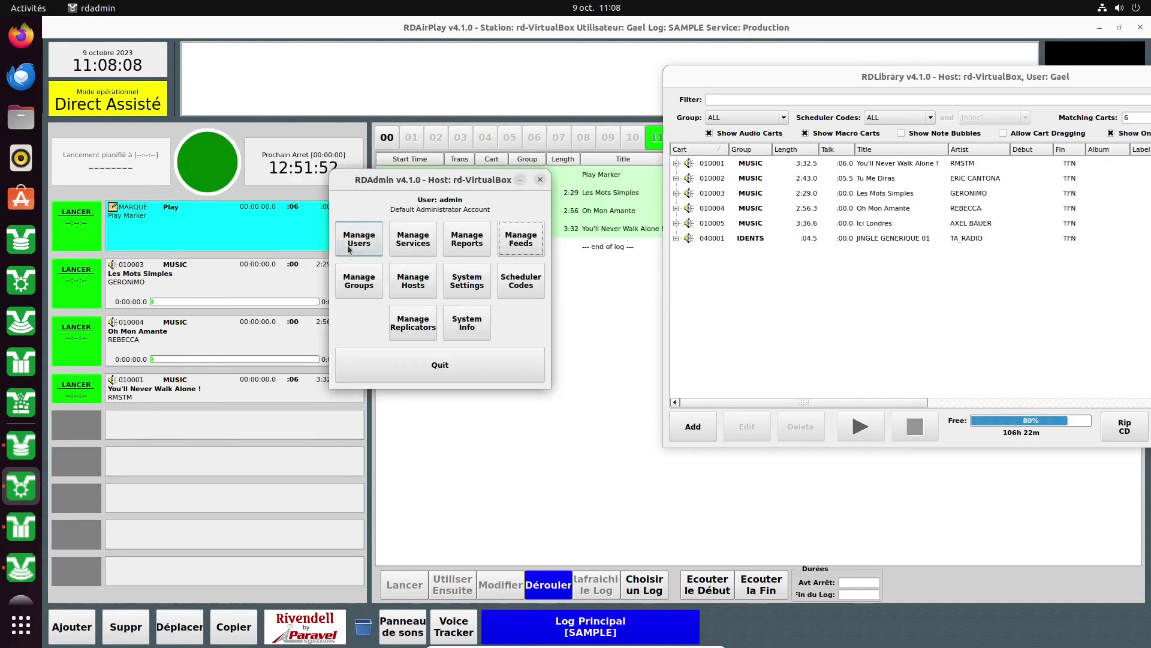
# Inspect the third user's podcast feed permissions and close the user list unchanged.
pyautogui.click(376, 252)
pyautogui.doubleClick(377, 219)
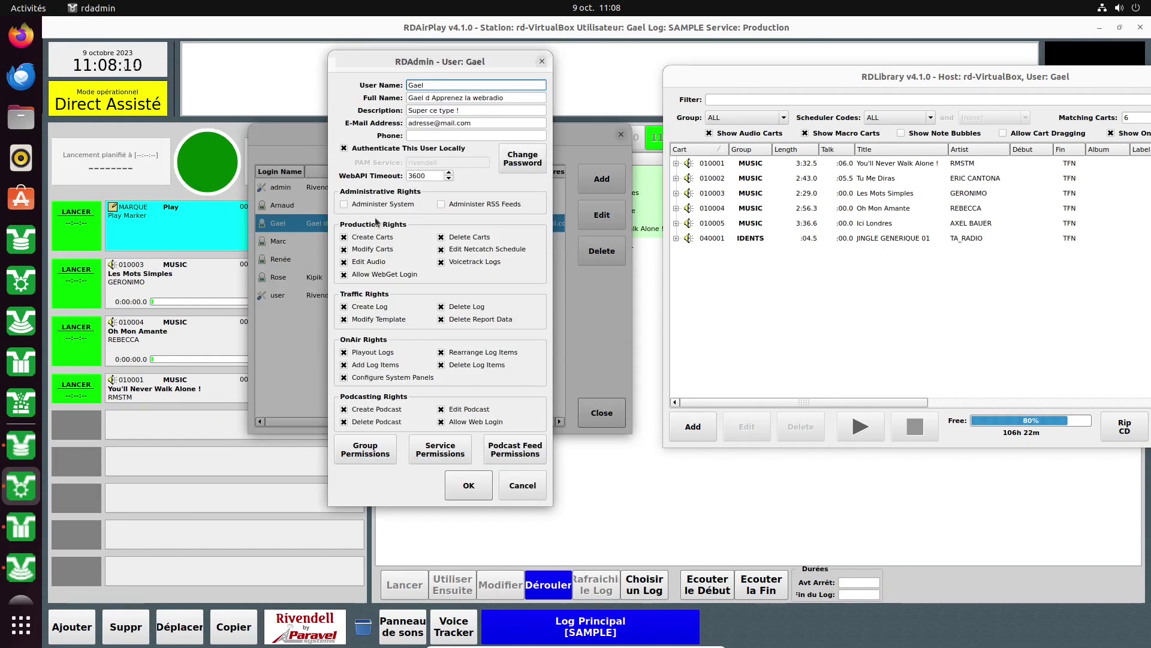
pyautogui.click(517, 457)
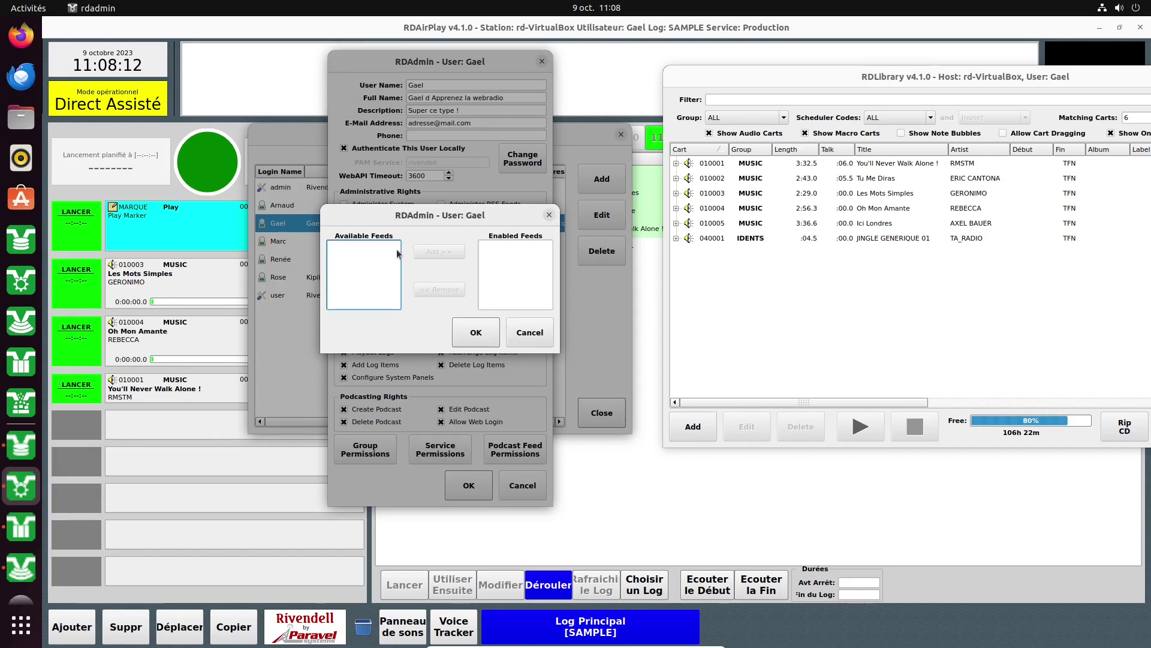
pyautogui.click(534, 340)
pyautogui.click(525, 485)
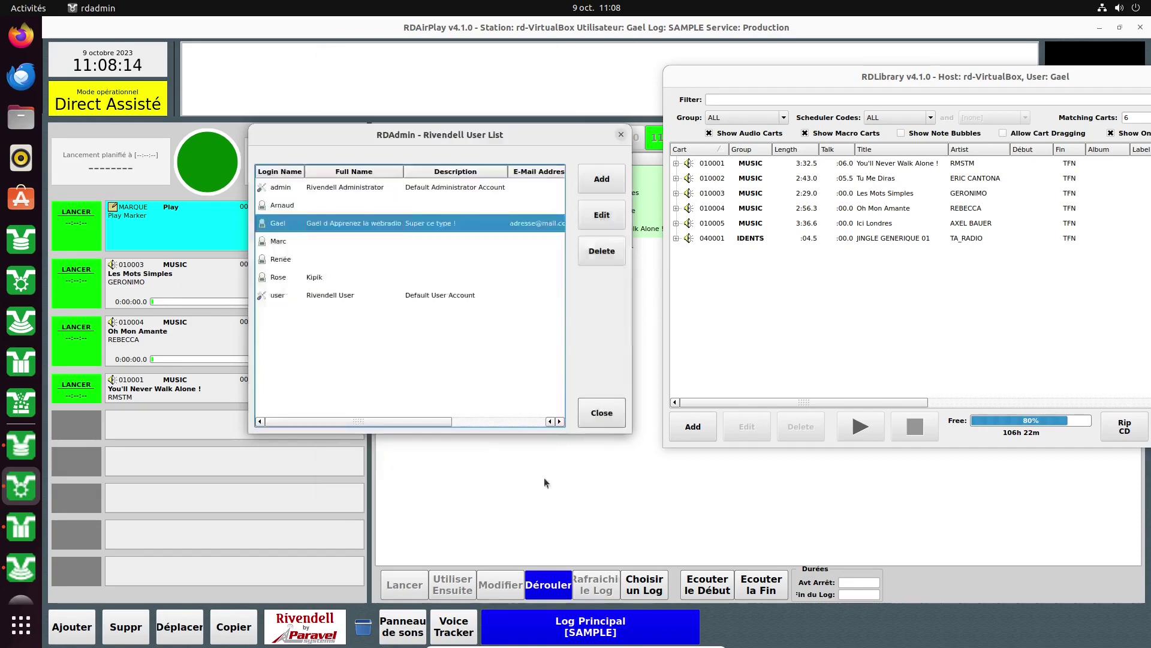
pyautogui.click(588, 404)
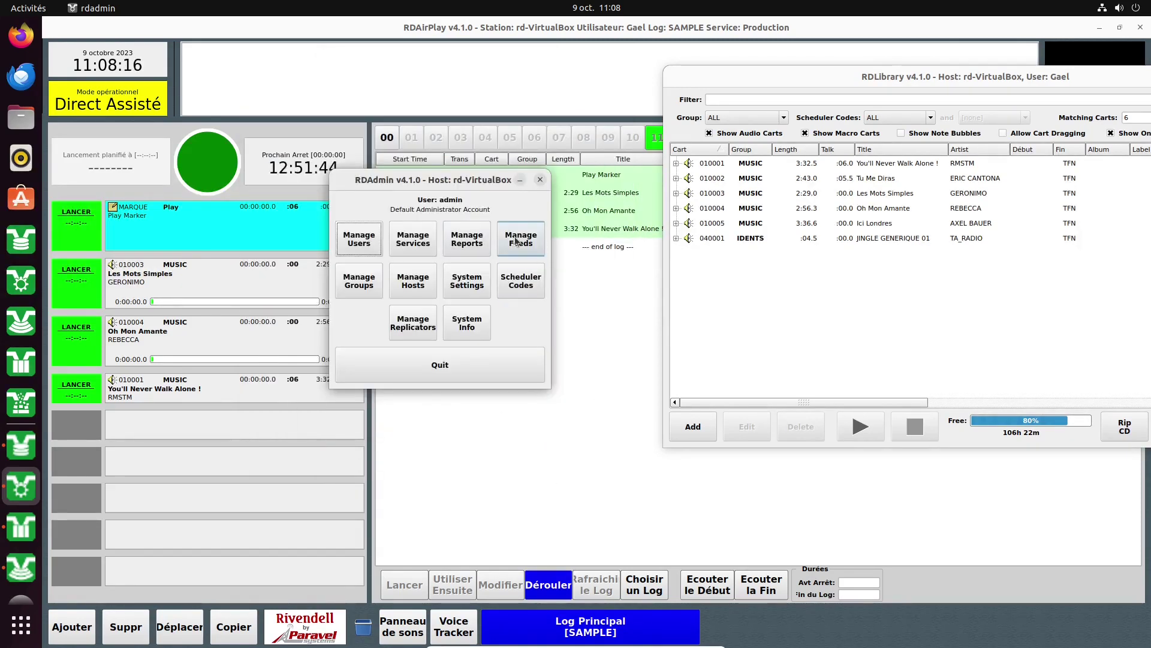
# Create a trial RSS feed named 'cvdfgfbv', then discard its settings.
pyautogui.click(515, 241)
pyautogui.click(650, 188)
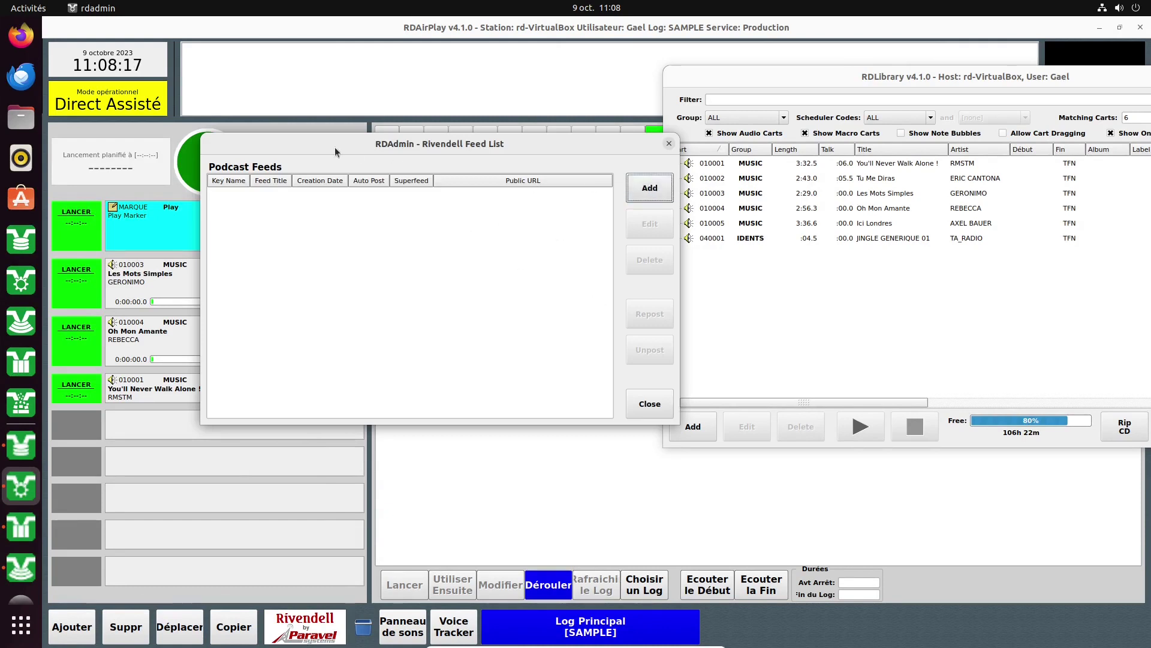
pyautogui.write('cvdfgfbv')
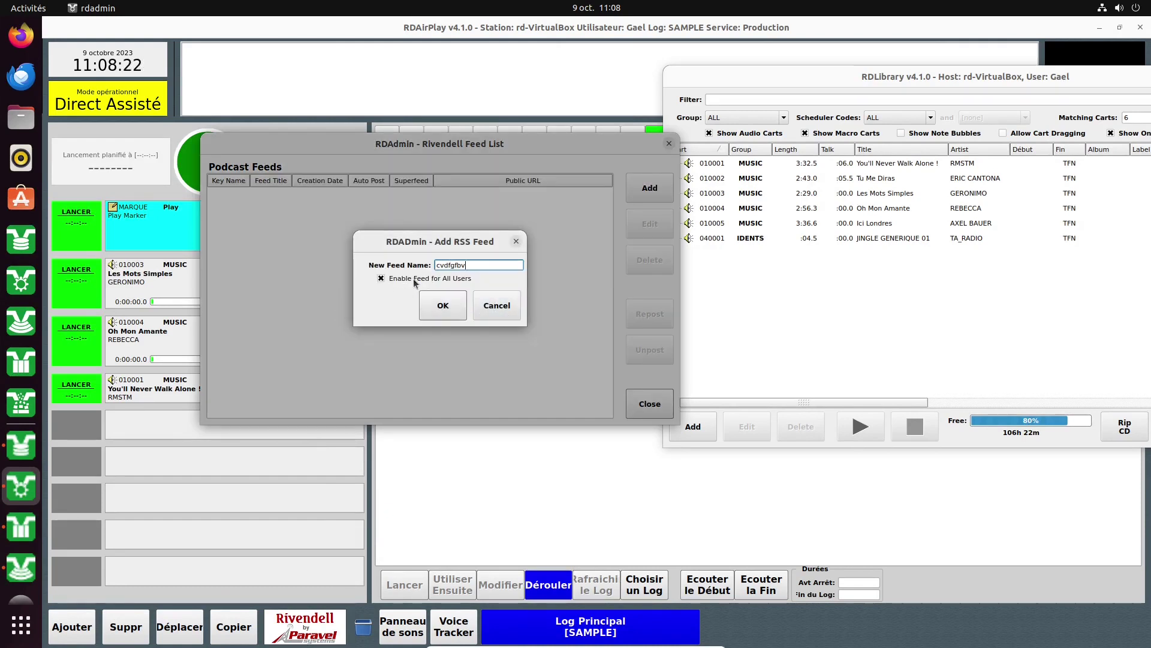
pyautogui.click(442, 308)
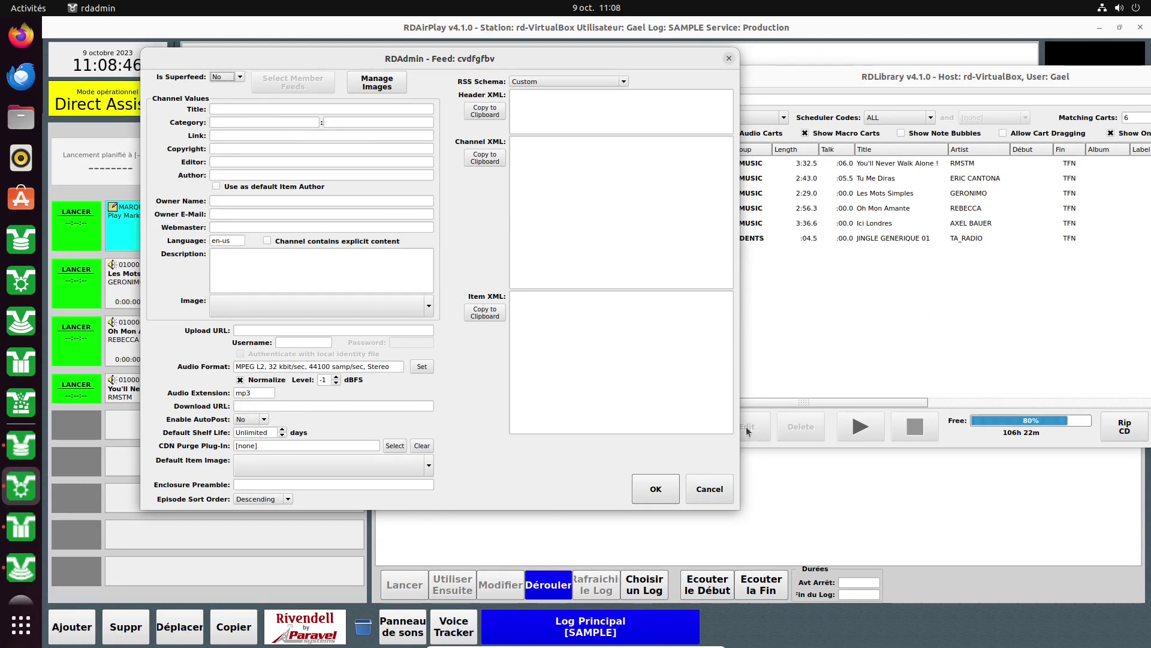
pyautogui.click(696, 493)
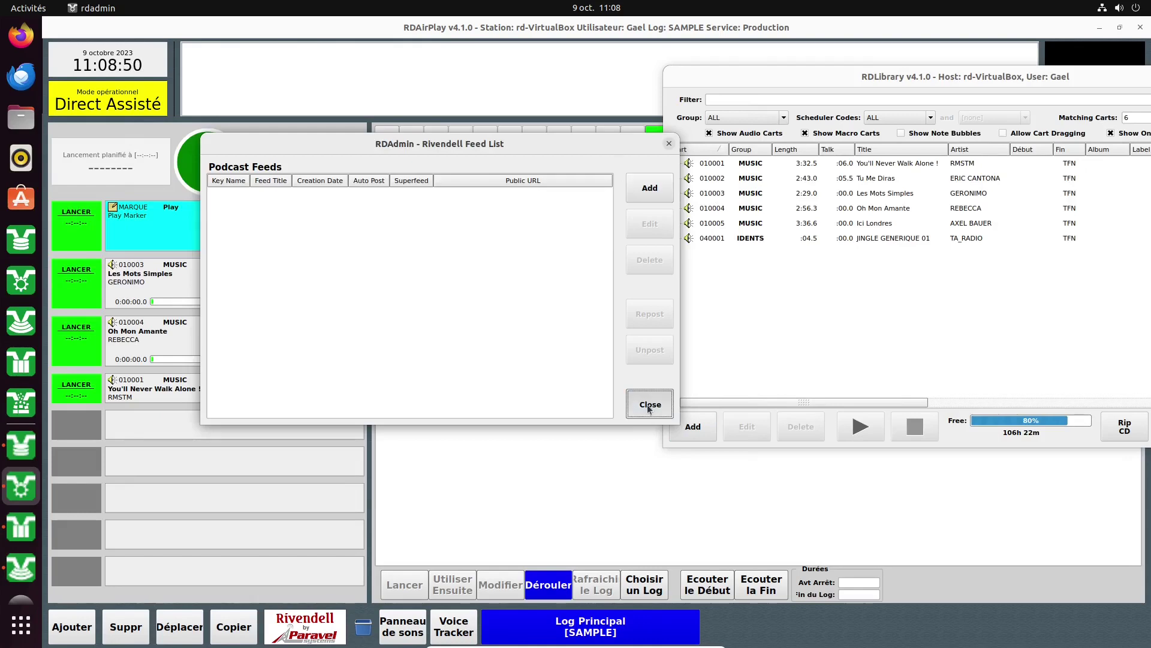
# Close the podcast feed list and open the BEDS cart group's settings.
pyautogui.click(650, 404)
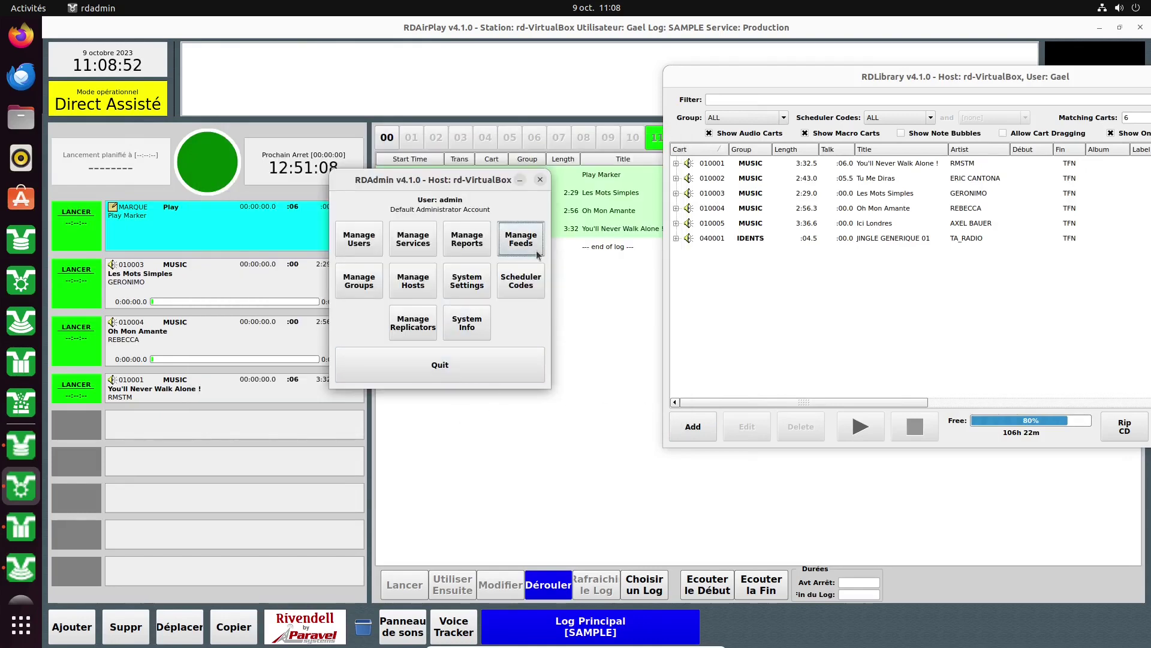
pyautogui.click(352, 287)
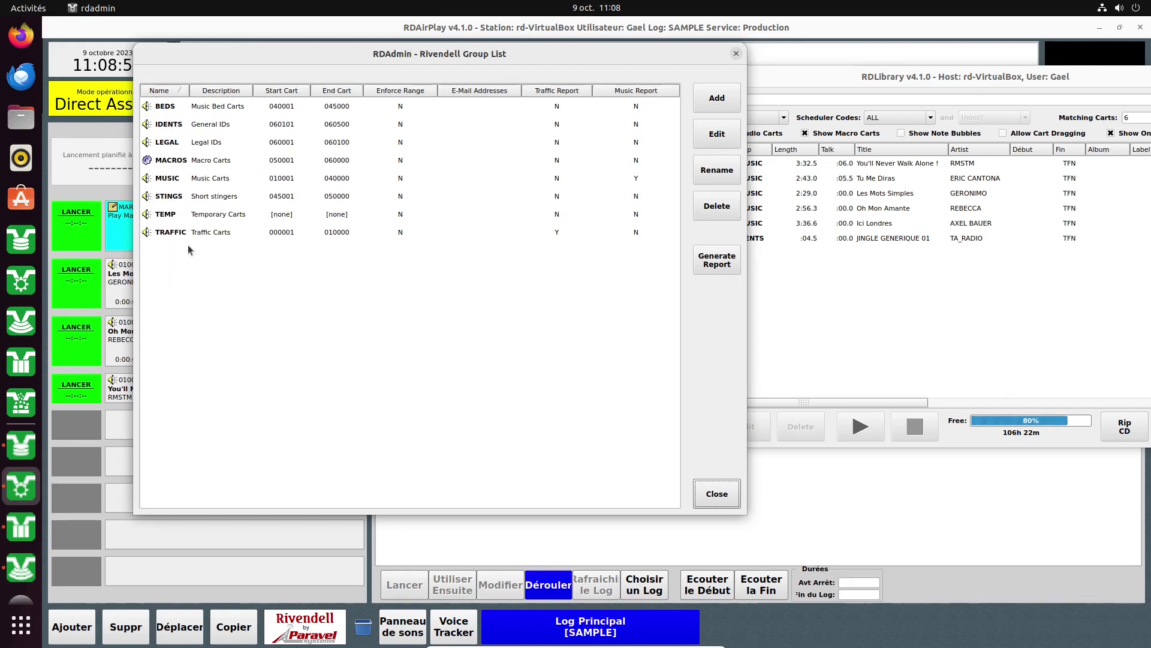
pyautogui.click(167, 109)
pyautogui.doubleClick(167, 109)
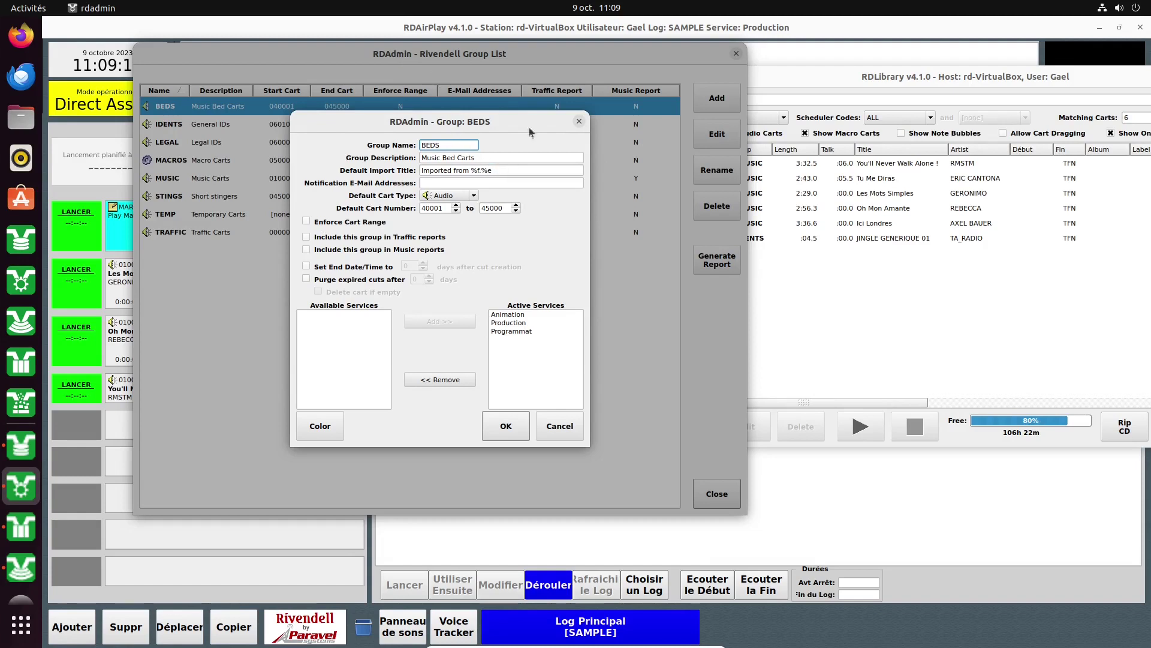
# Review BEDS, keeping Audio as default cart type and removing Programmat from active services, then discard.
pyautogui.moveTo(514, 170); pyautogui.dragTo(474, 166)
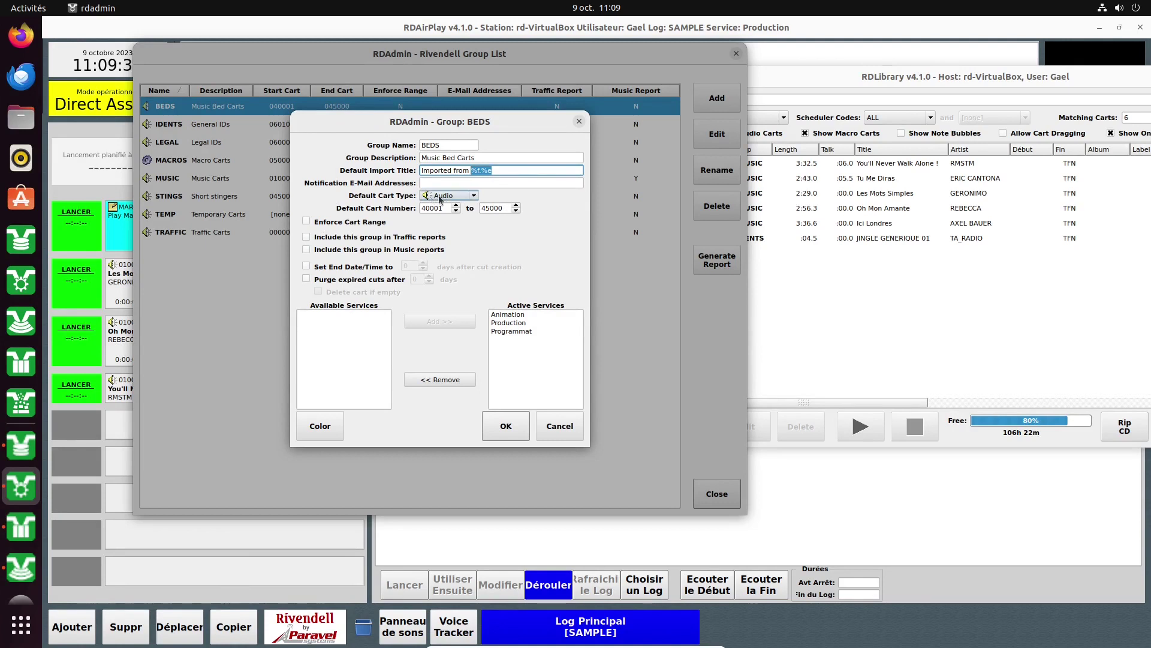
pyautogui.click(451, 198)
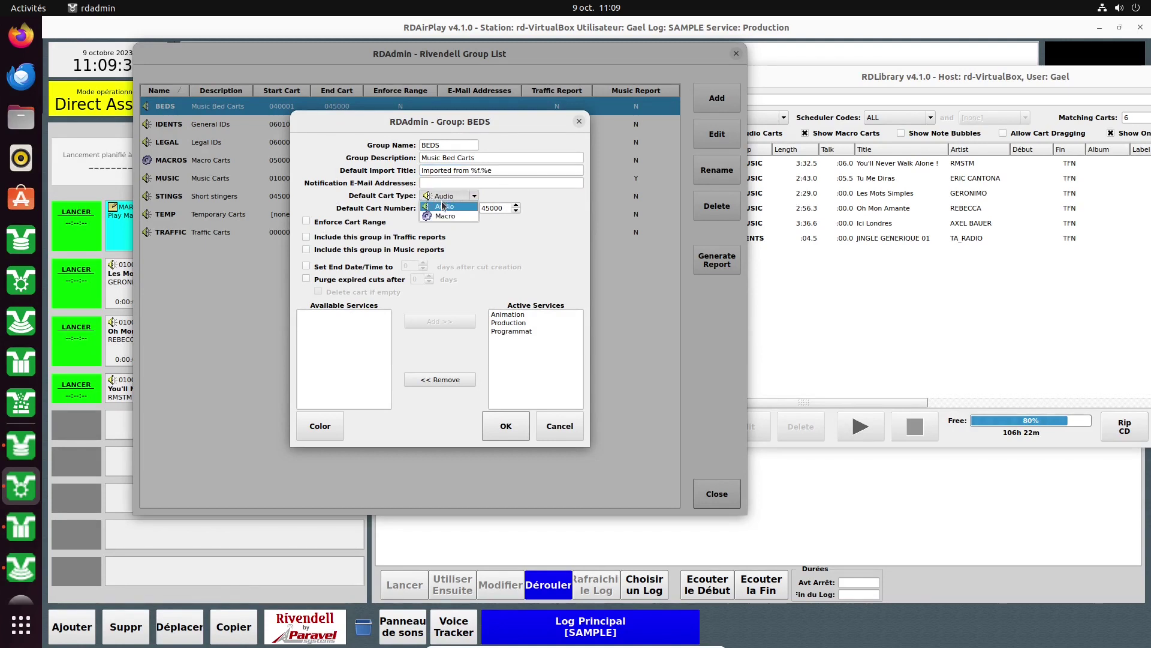
pyautogui.click(441, 207)
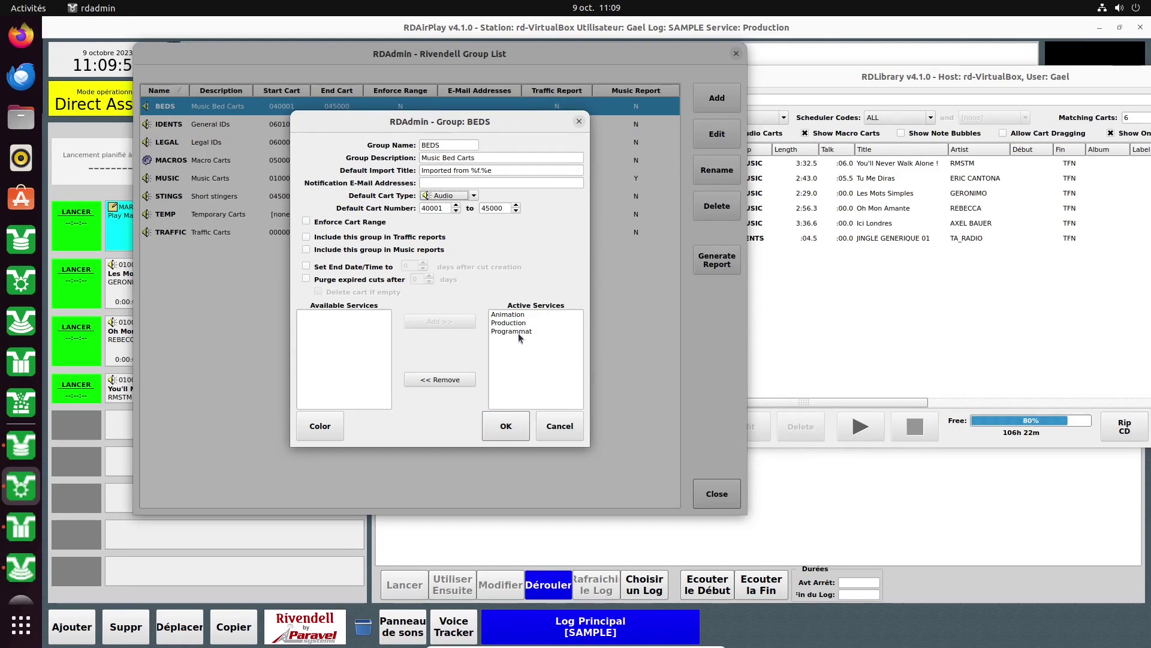
pyautogui.click(518, 332)
pyautogui.click(462, 382)
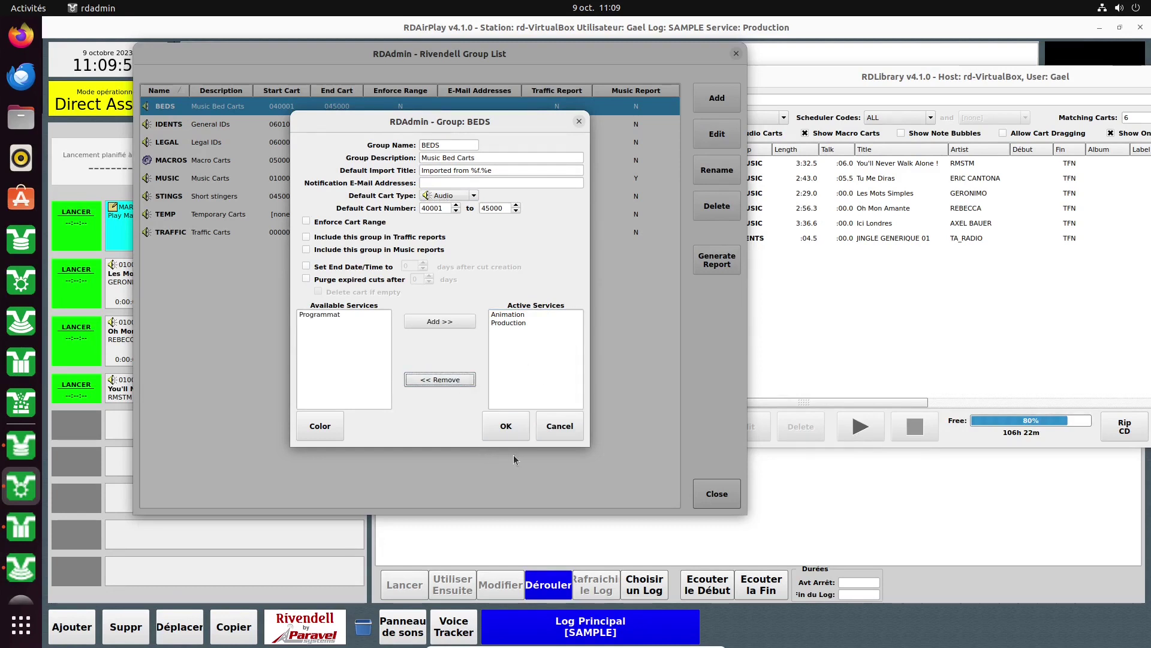
pyautogui.click(552, 427)
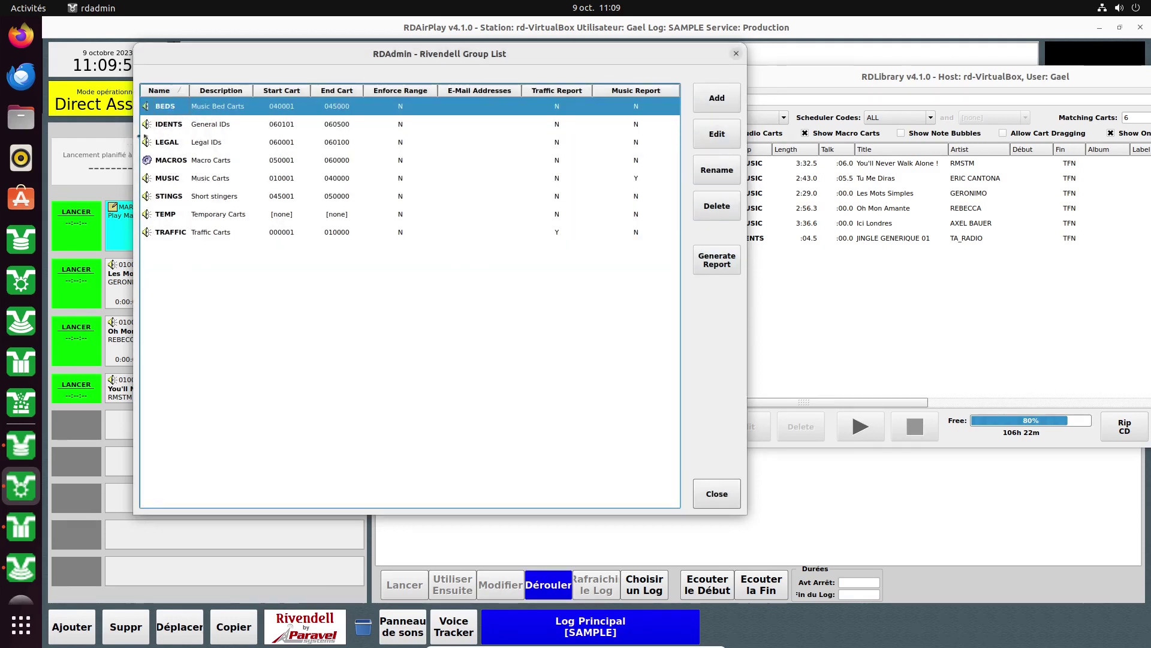
# Close the cart group list and open the rd-VirtualBox host settings from the host list.
pyautogui.click(716, 493)
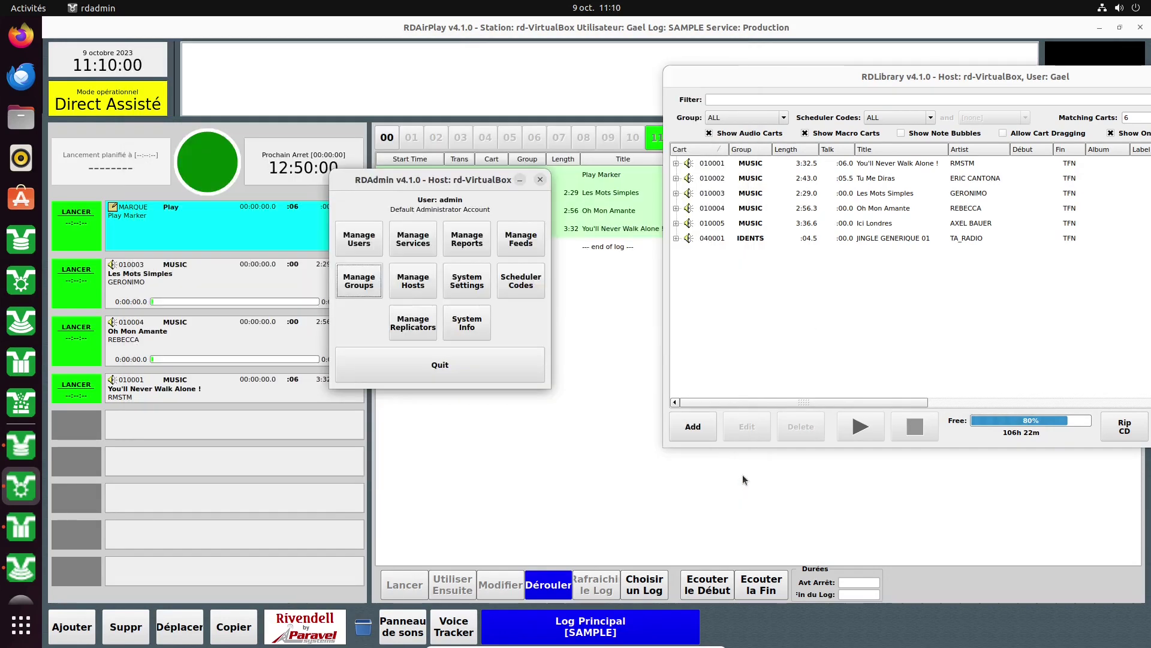
pyautogui.click(403, 281)
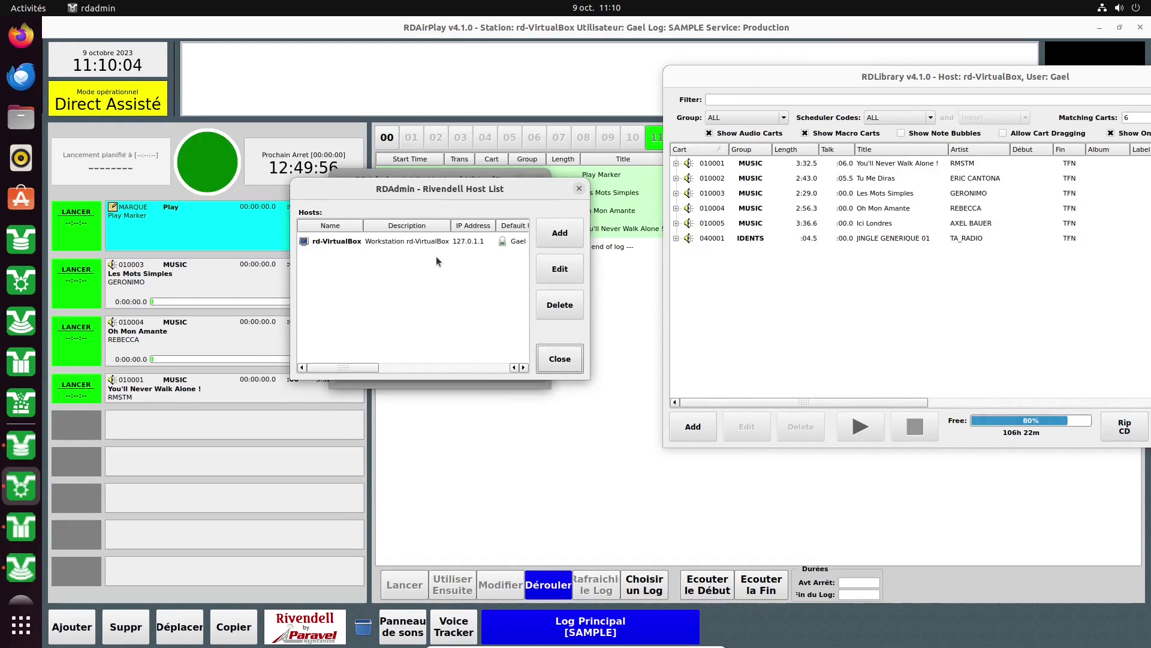
pyautogui.doubleClick(342, 240)
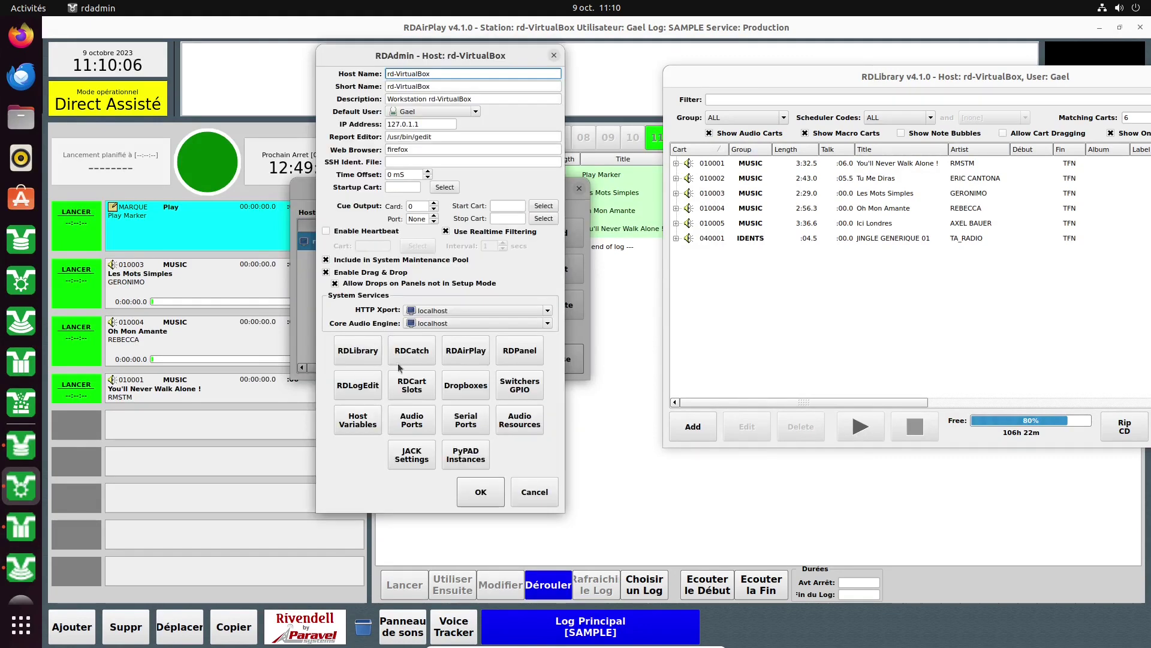
# Glance at rd-VirtualBox's RDLibrary settings without changes, then close the host dialog.
pyautogui.click(351, 351)
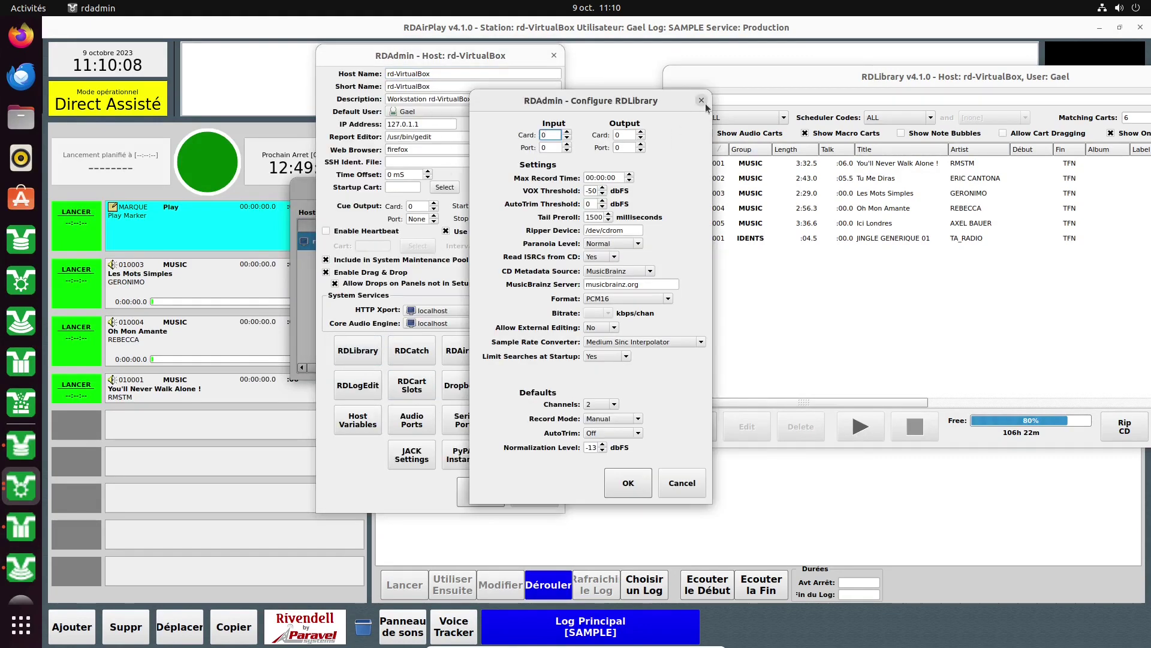
pyautogui.click(708, 103)
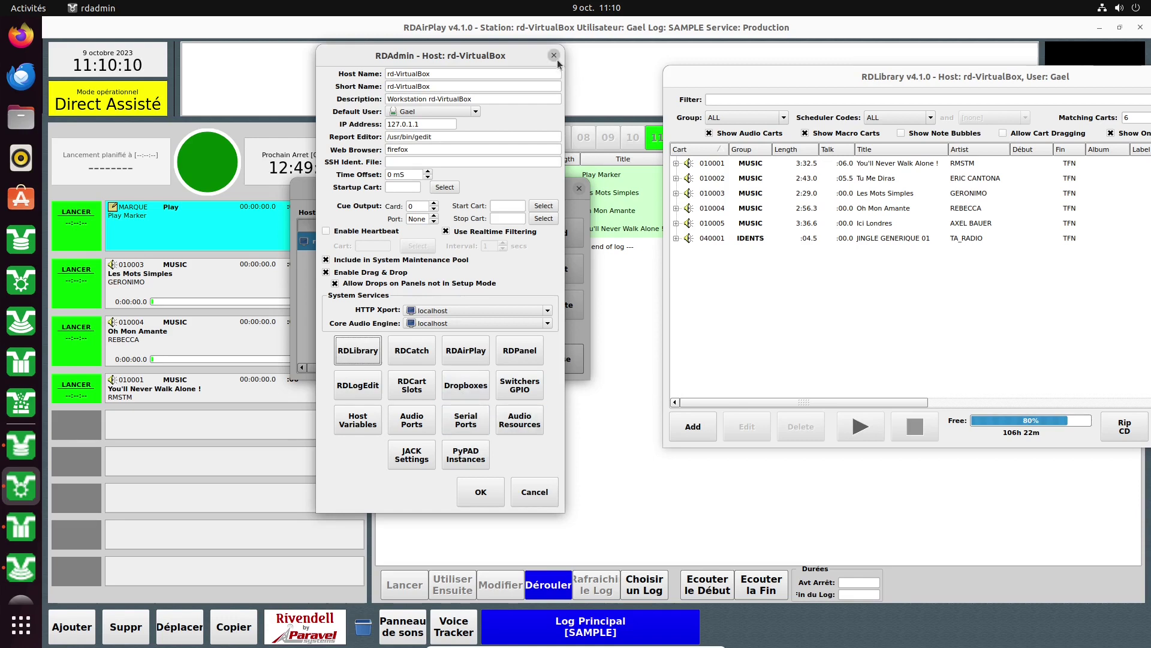
pyautogui.click(555, 57)
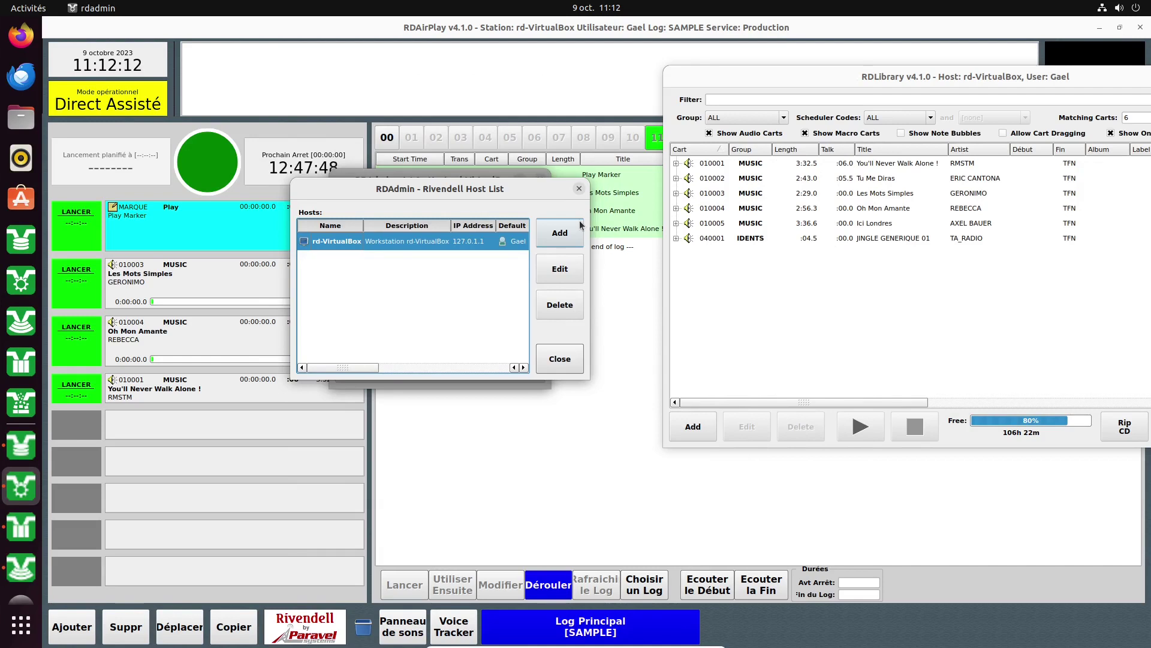
# Select carts 010001 and 040001 in RDLibrary, then reopen rd-VirtualBox's host settings in RDAdmin.
pyautogui.click(755, 166)
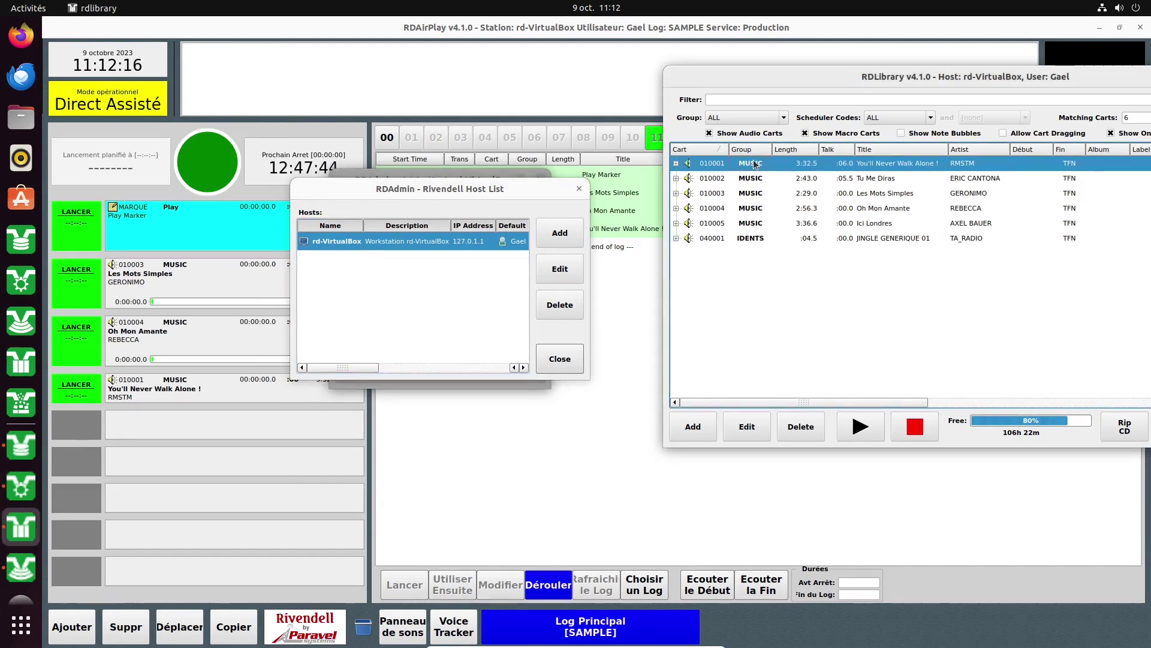
pyautogui.click(746, 240)
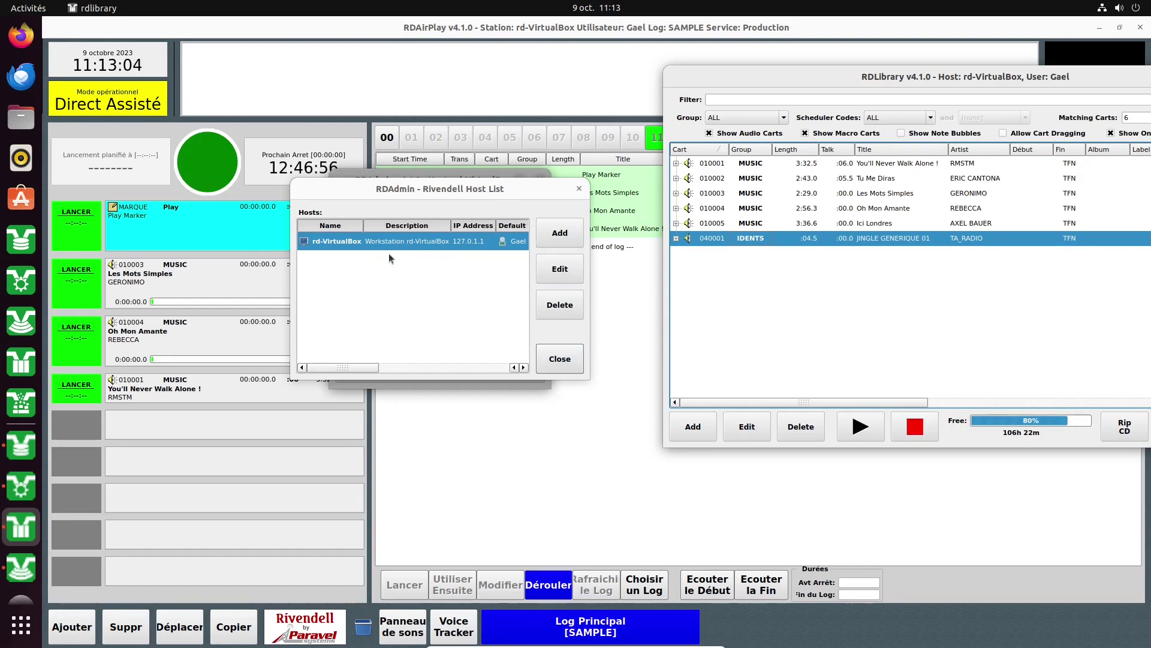
pyautogui.doubleClick(352, 241)
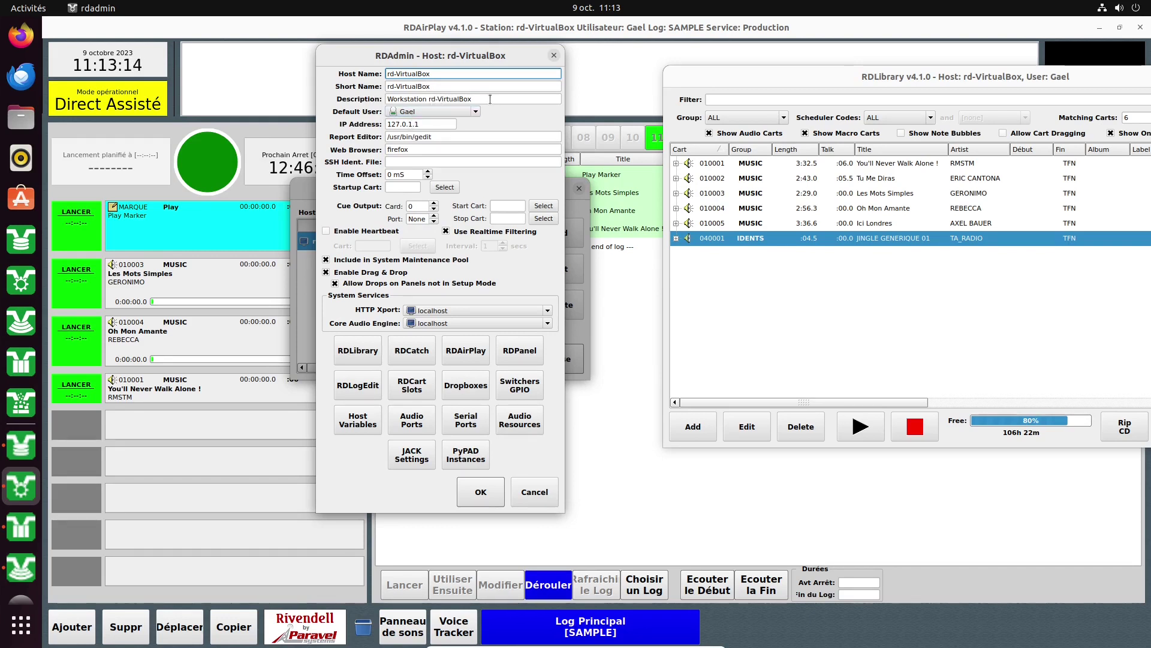
pyautogui.click(477, 112)
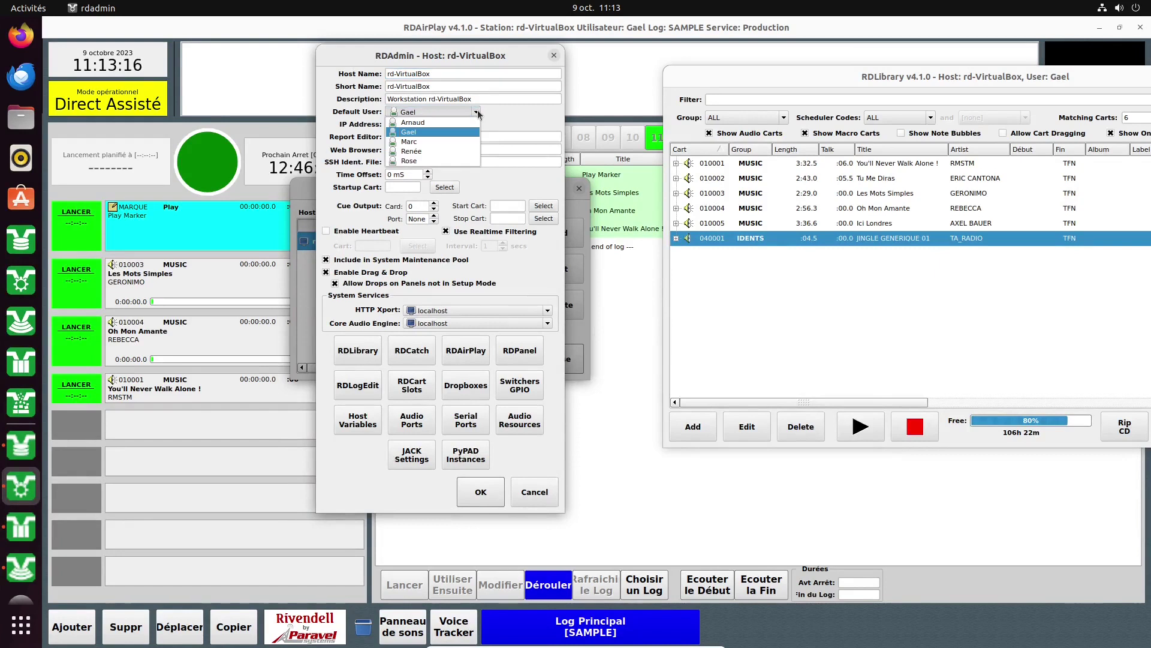
pyautogui.click(443, 132)
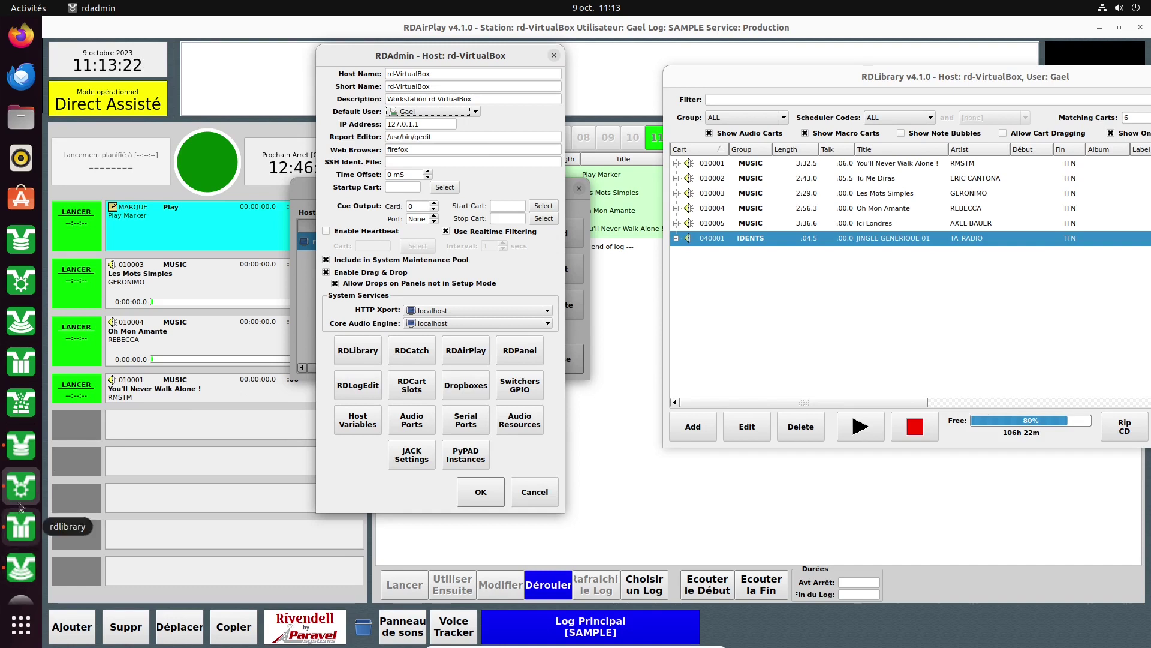
pyautogui.click(19, 453)
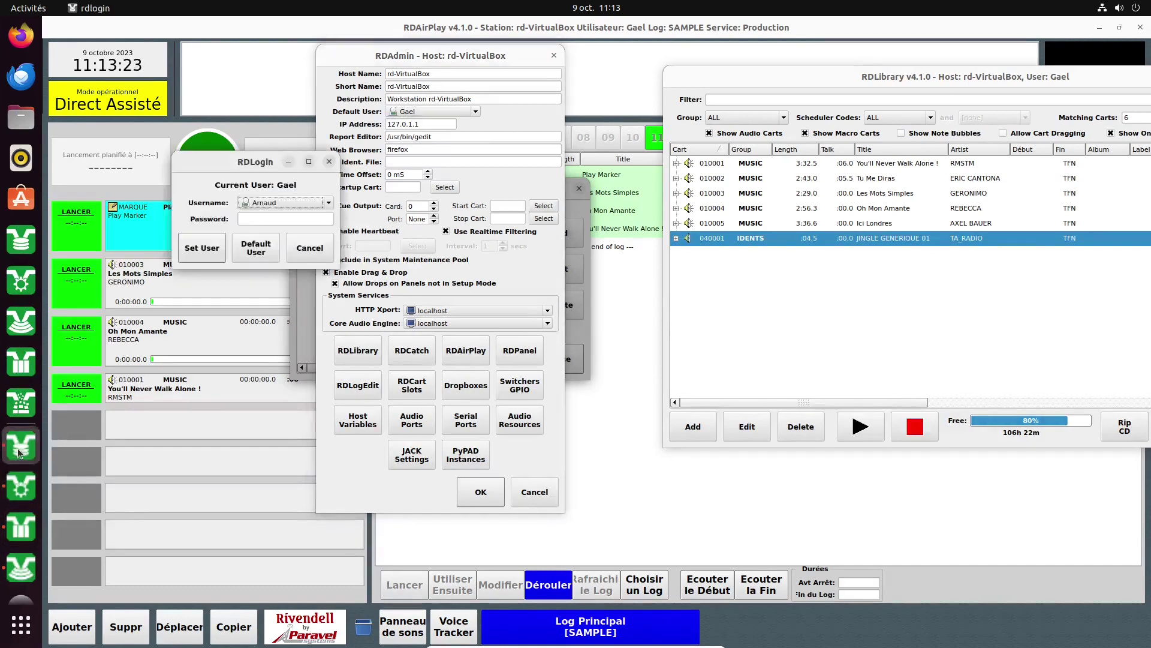
pyautogui.click(328, 204)
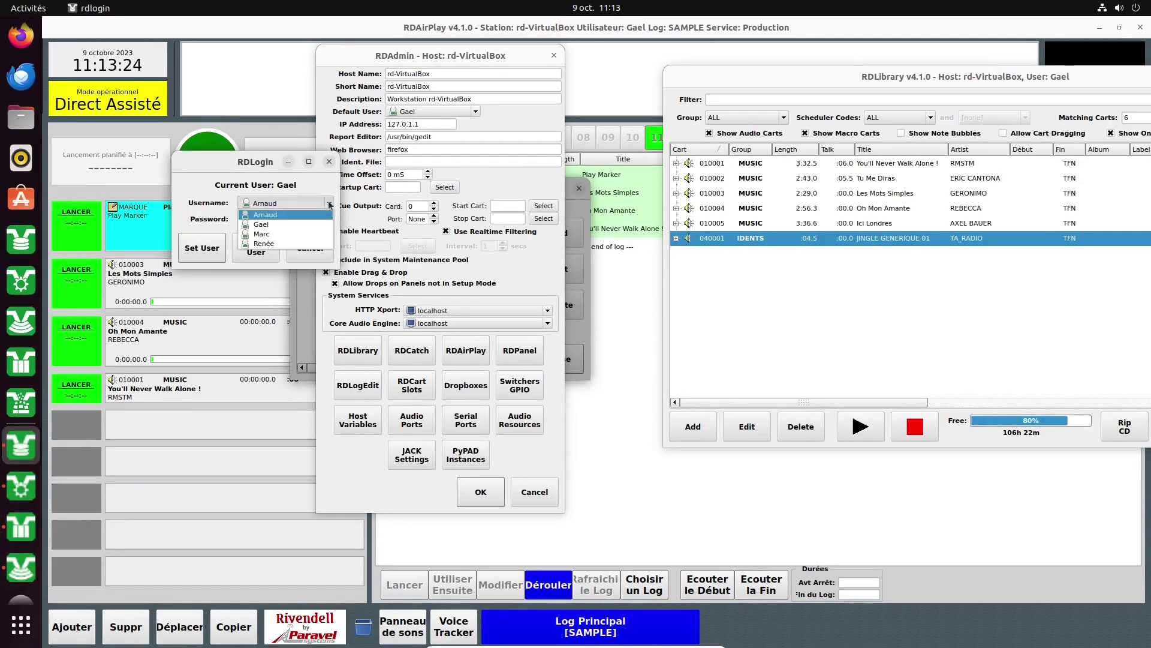
pyautogui.click(329, 163)
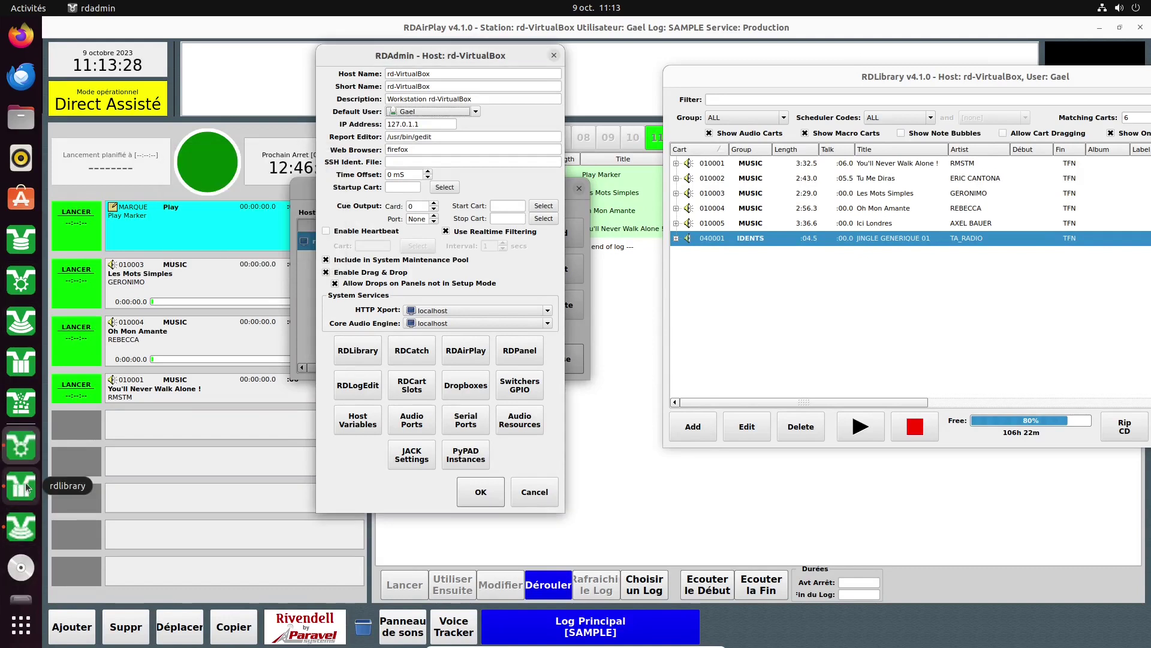
pyautogui.click(26, 249)
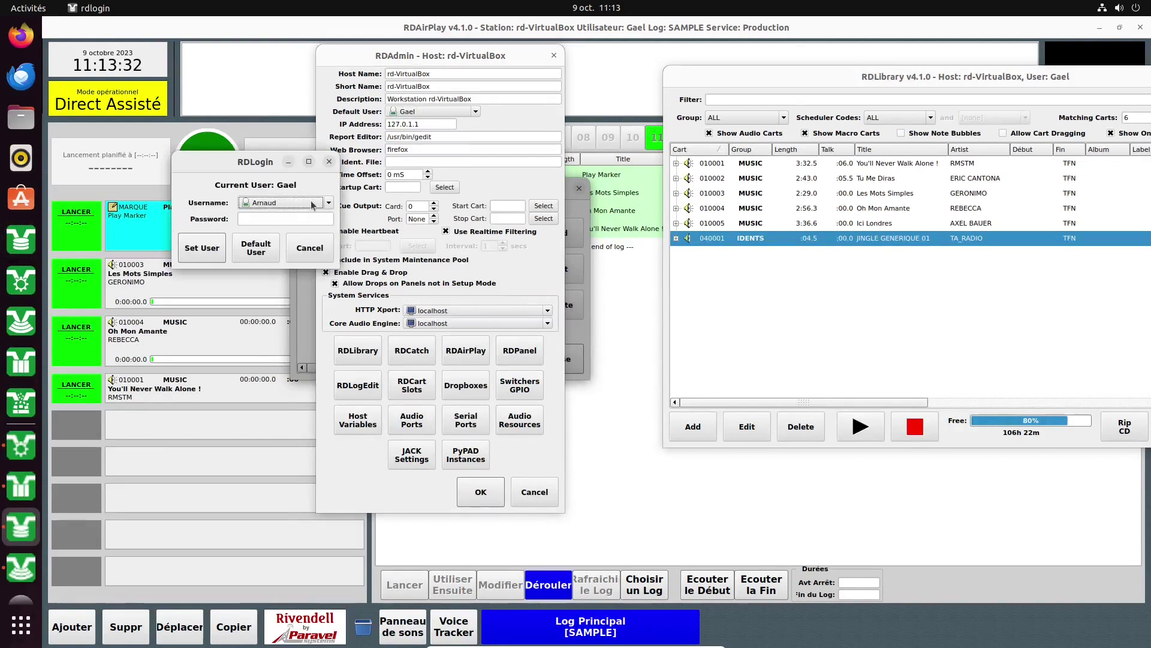
pyautogui.click(329, 203)
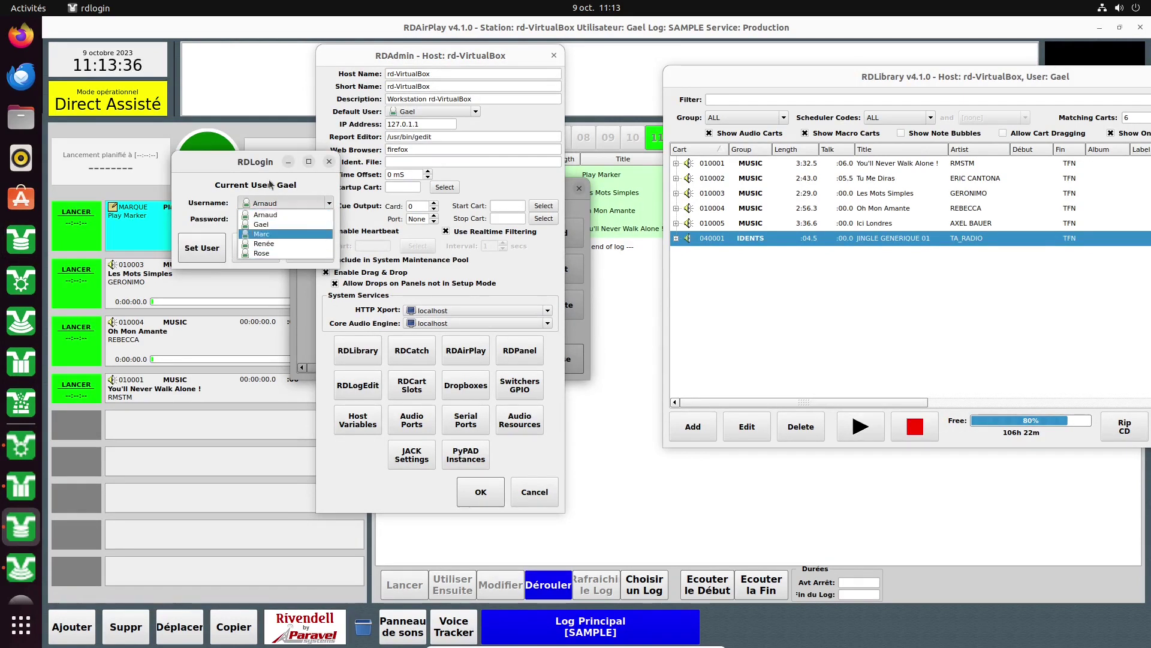
pyautogui.click(258, 227)
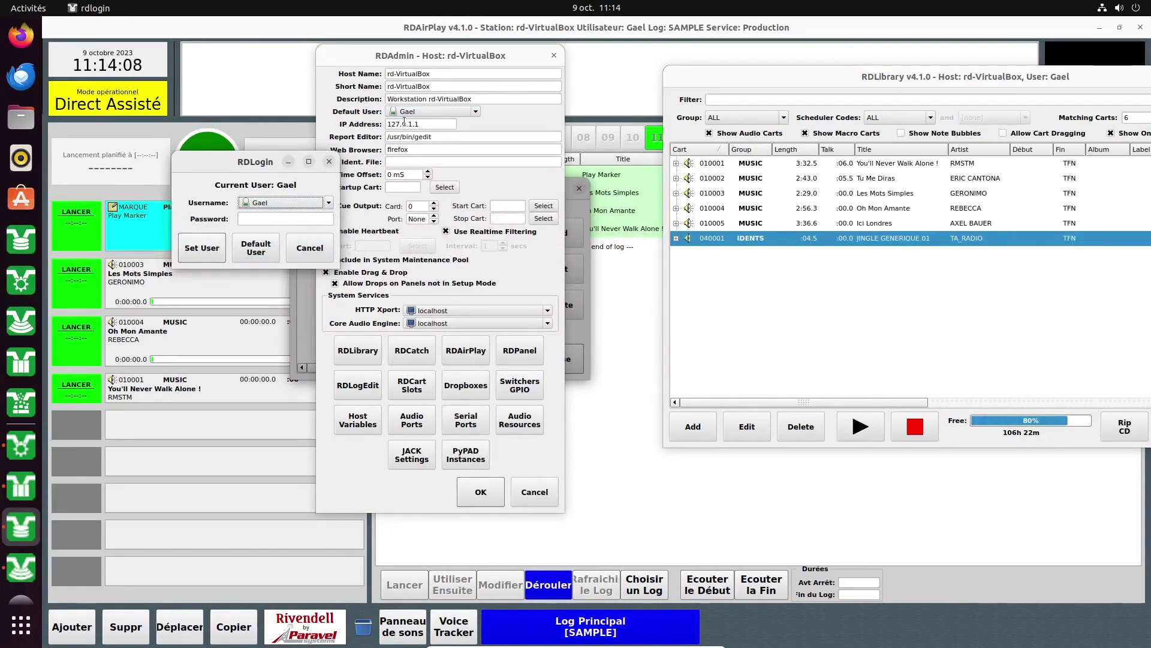
pyautogui.click(260, 251)
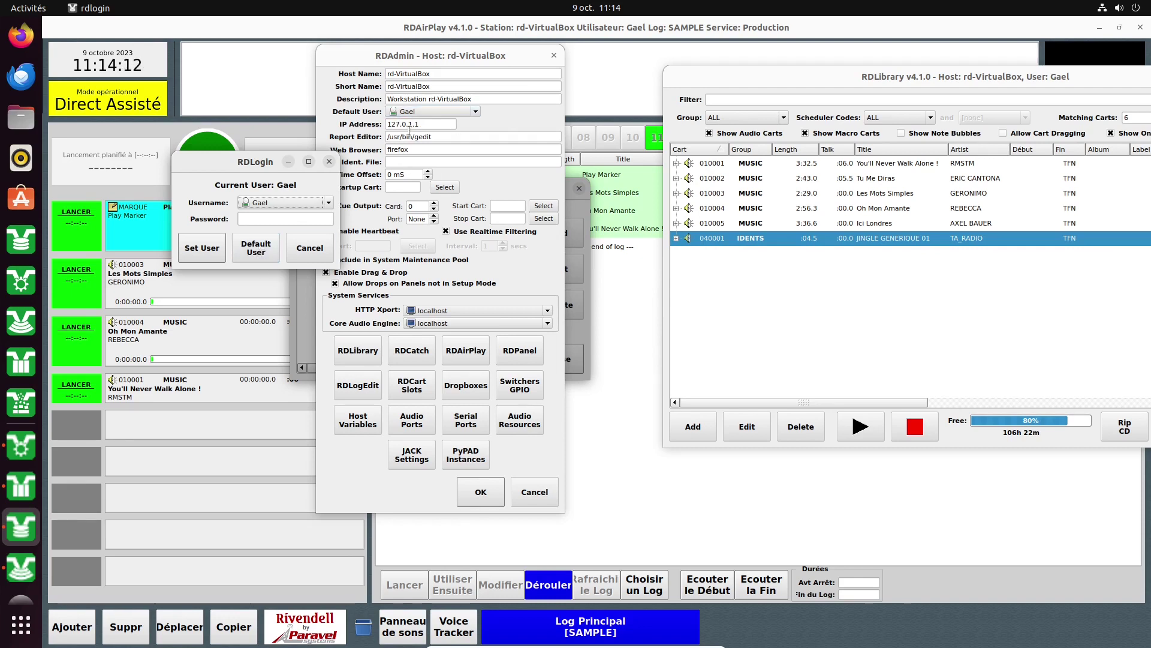
pyautogui.click(311, 247)
pyautogui.moveTo(238, 166); pyautogui.dragTo(125, 165)
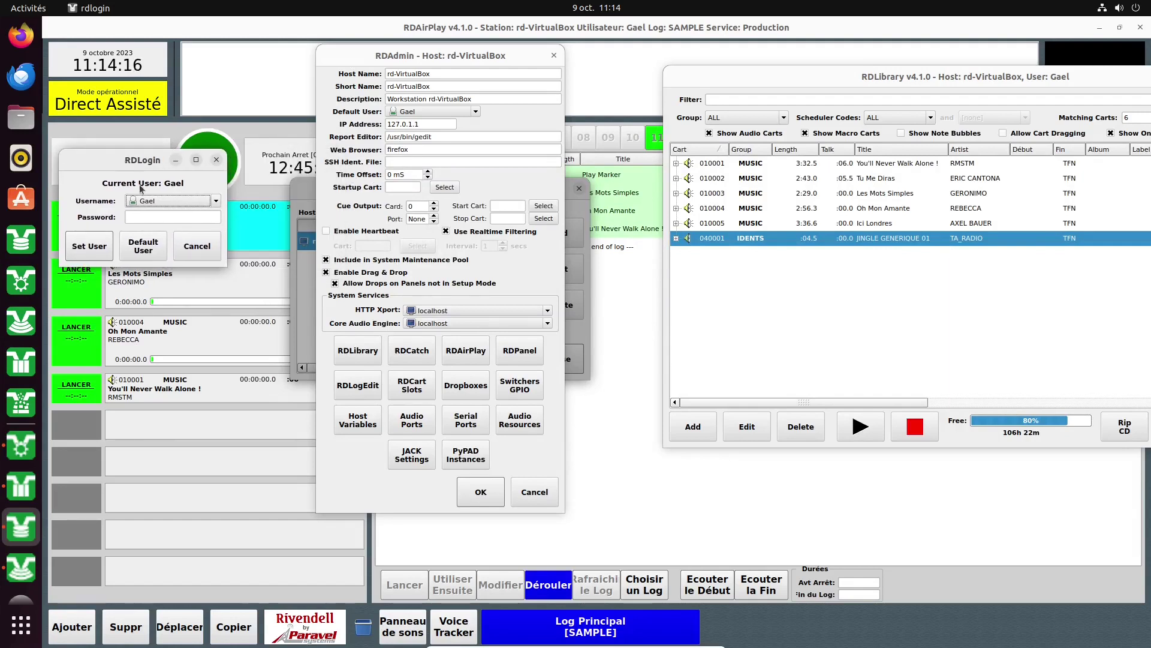
pyautogui.click(193, 249)
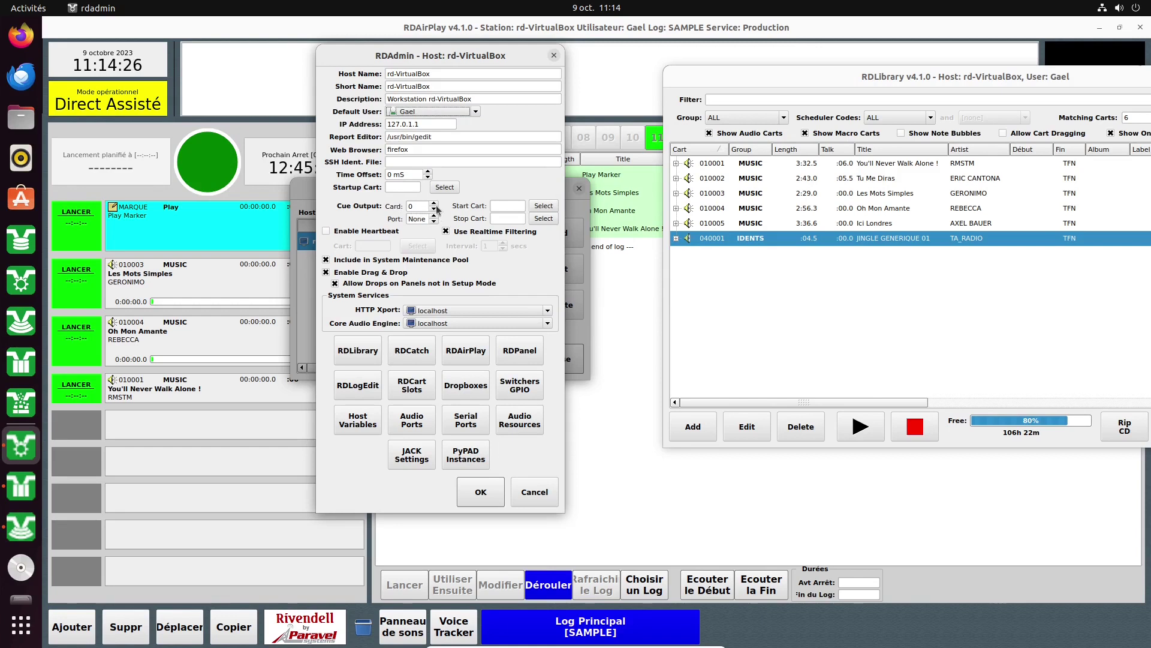
# Toggle the cue output card to 1 and back to 0.
pyautogui.click(435, 203)
pyautogui.click(434, 209)
pyautogui.click(434, 218)
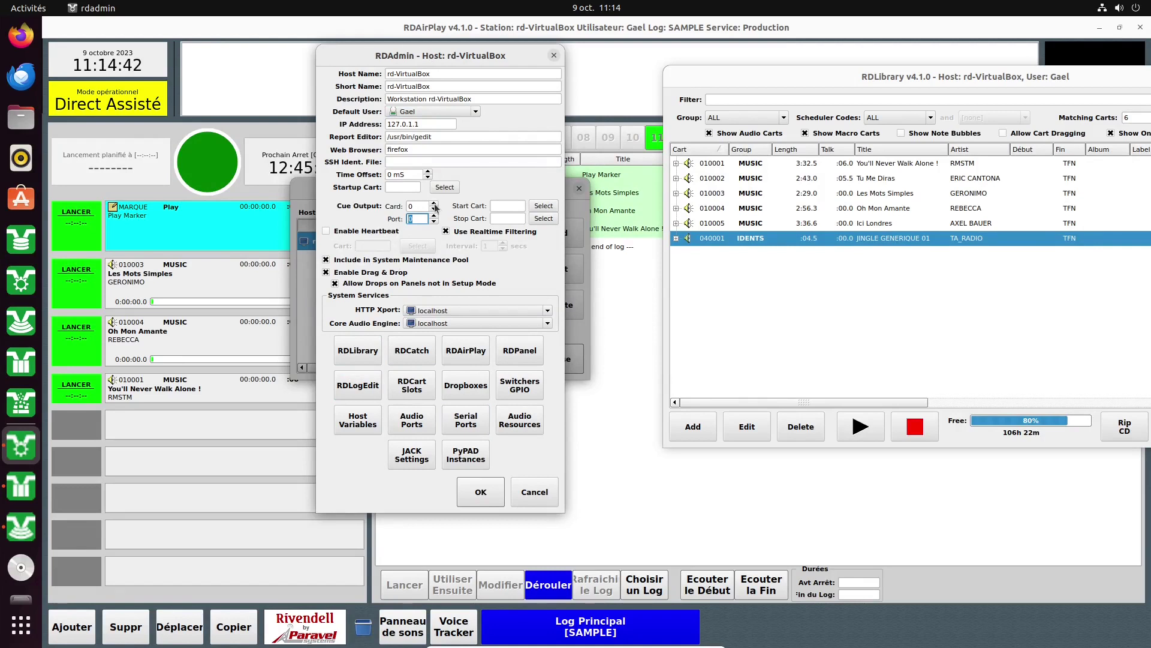
# Dismiss the RDLibrary settings unchanged and open rd-VirtualBox's RDCatch configuration.
pyautogui.click(352, 351)
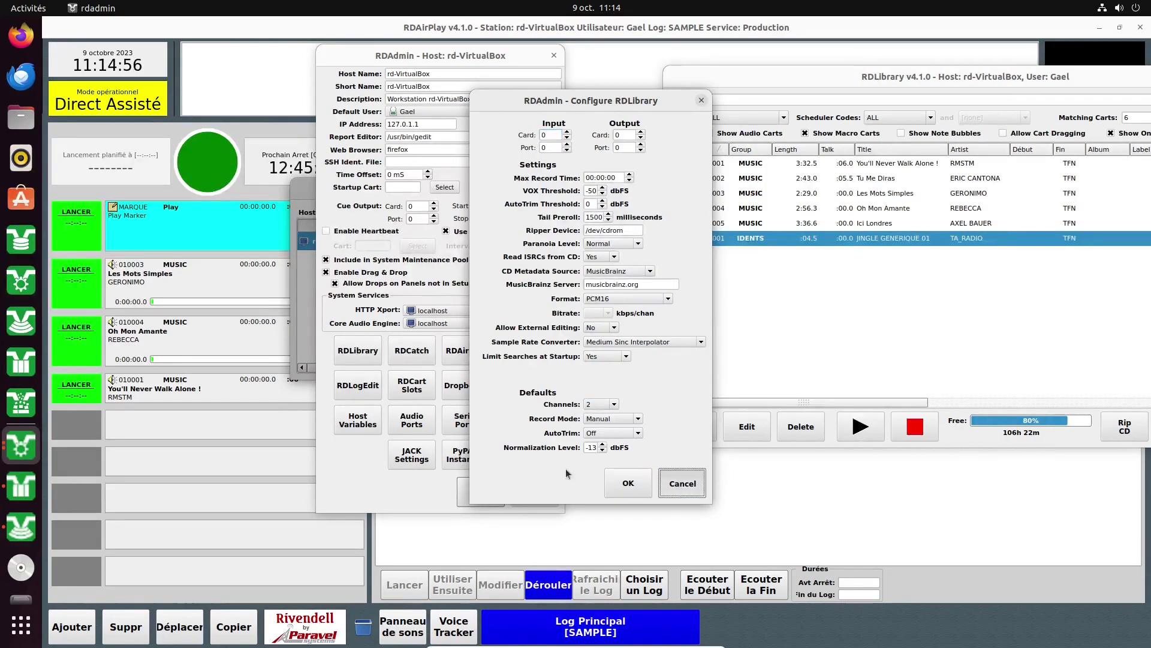
pyautogui.click(682, 483)
pyautogui.click(403, 352)
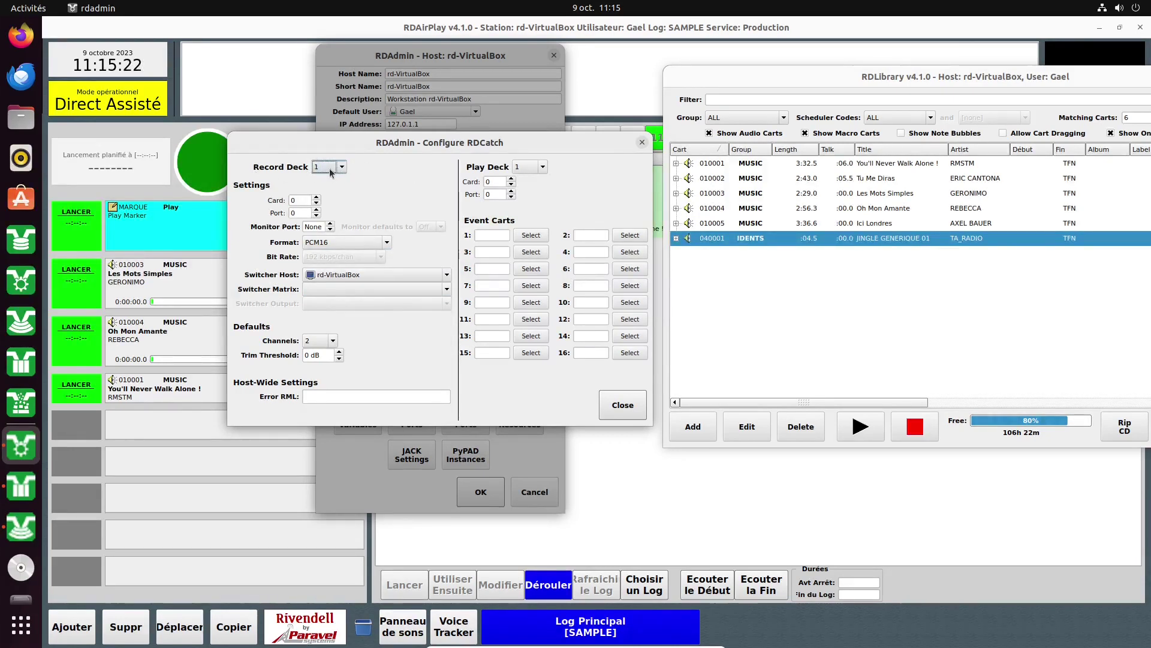
# Keep play deck 1, set the recording port to 0 and leave the monitor port at None.
pyautogui.click(543, 168)
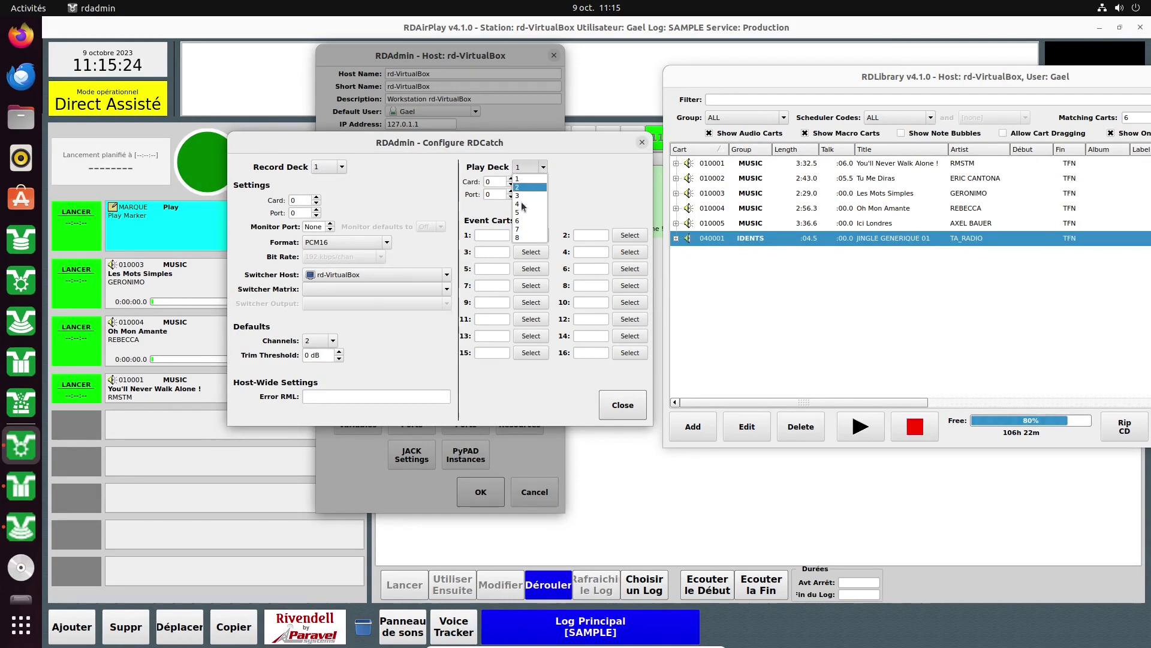
pyautogui.click(603, 169)
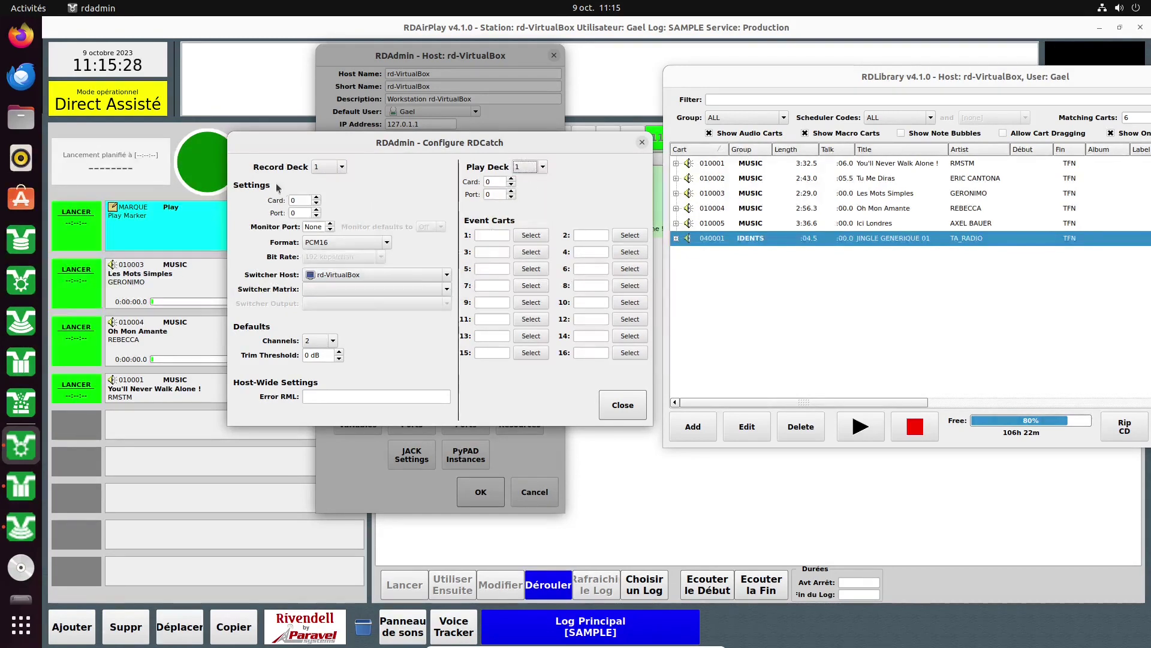
pyautogui.click(318, 215)
pyautogui.click(317, 215)
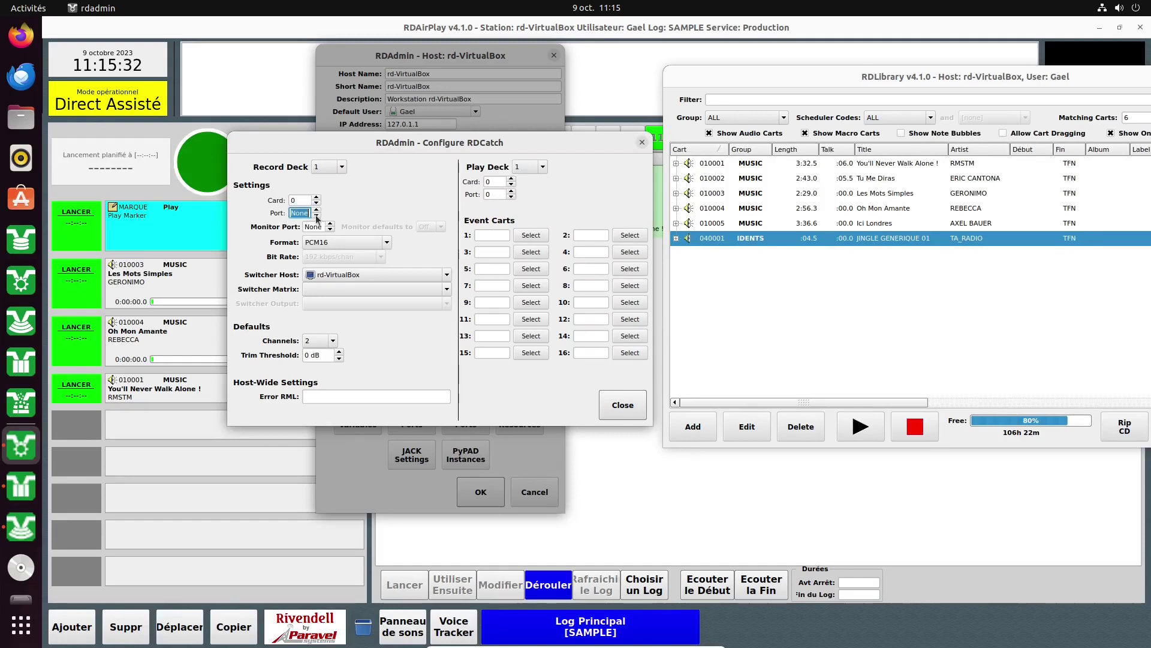
pyautogui.click(317, 211)
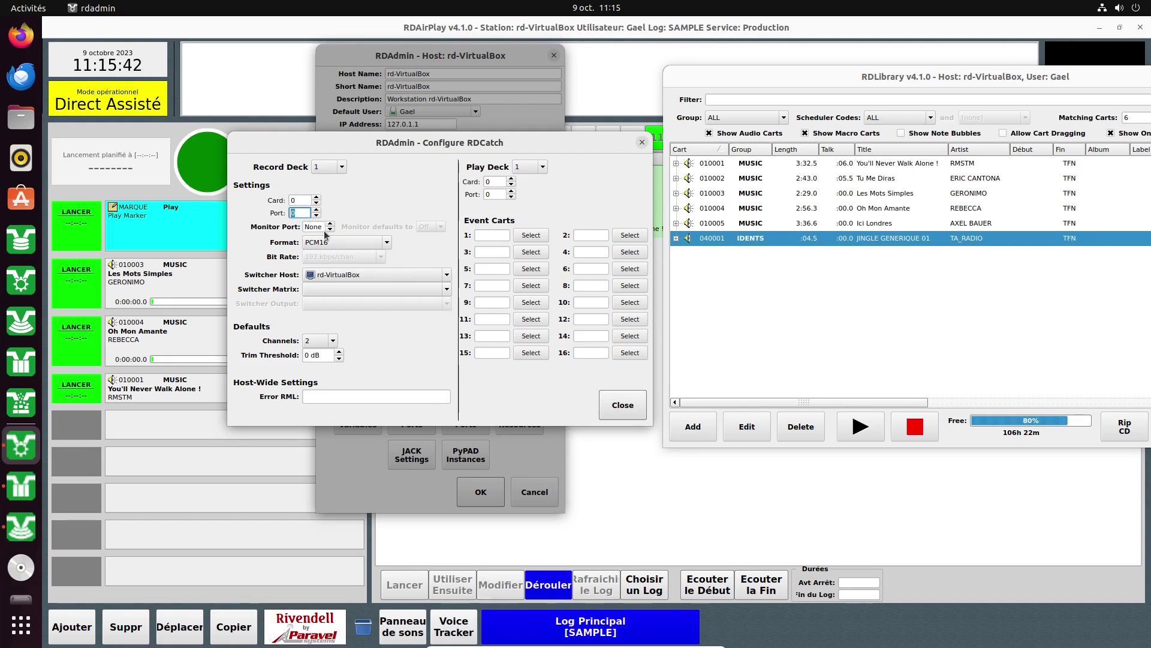
pyautogui.click(330, 224)
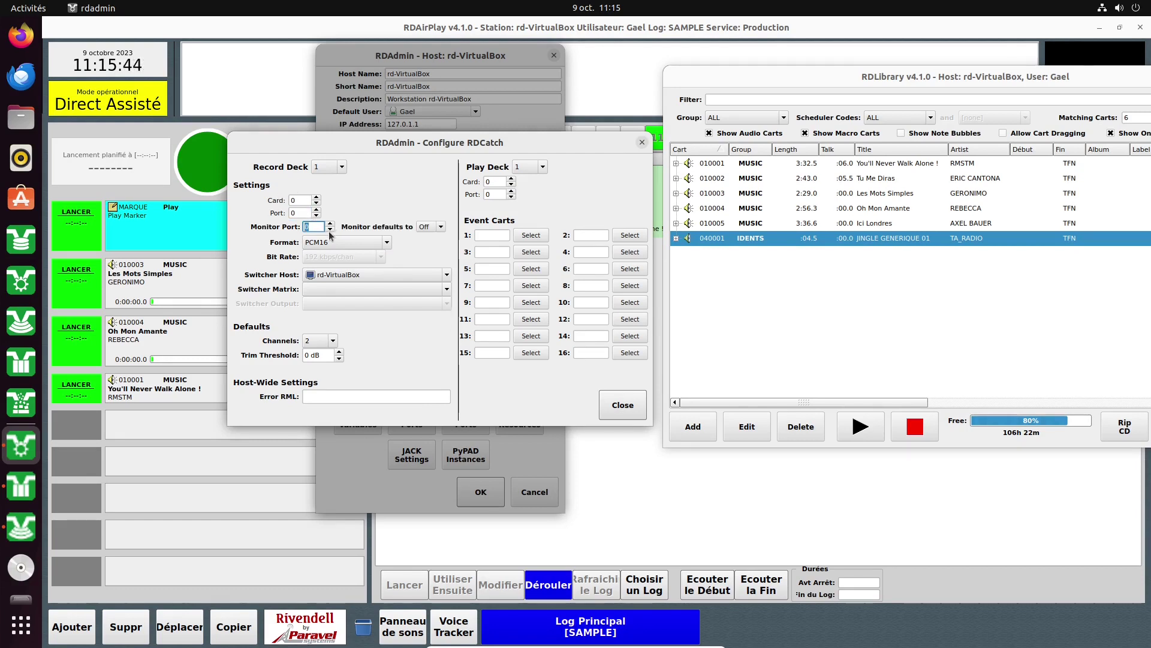
pyautogui.click(330, 230)
# Keep PCM16 as recording format and rd-VirtualBox as the switcher host.
pyautogui.click(364, 243)
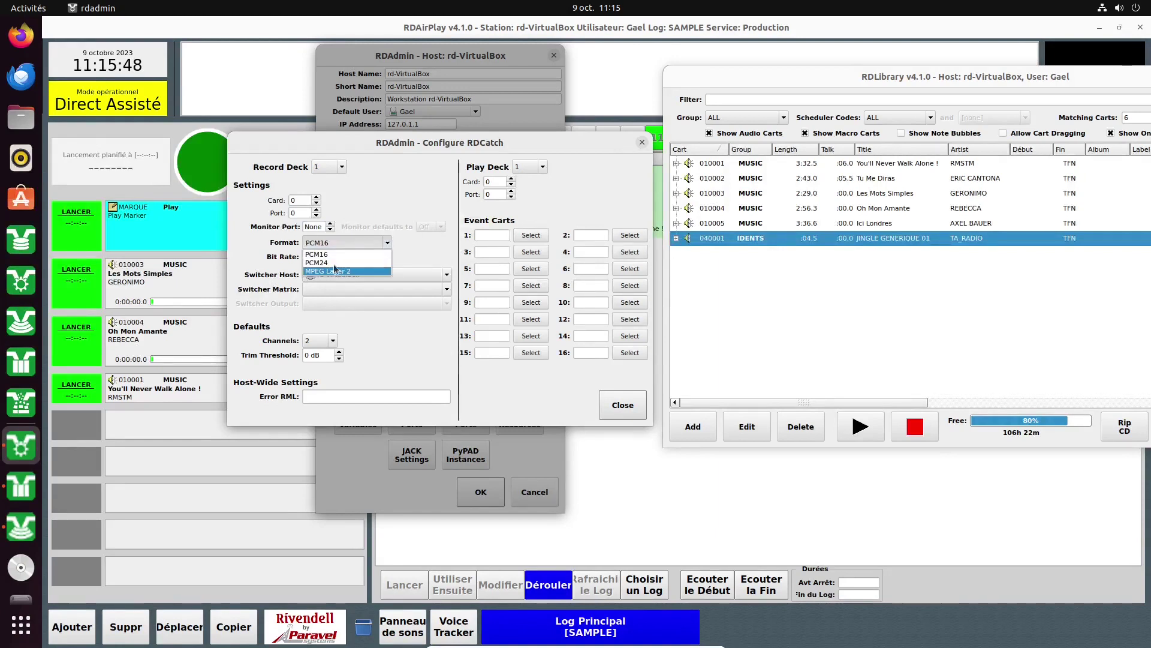
pyautogui.click(339, 253)
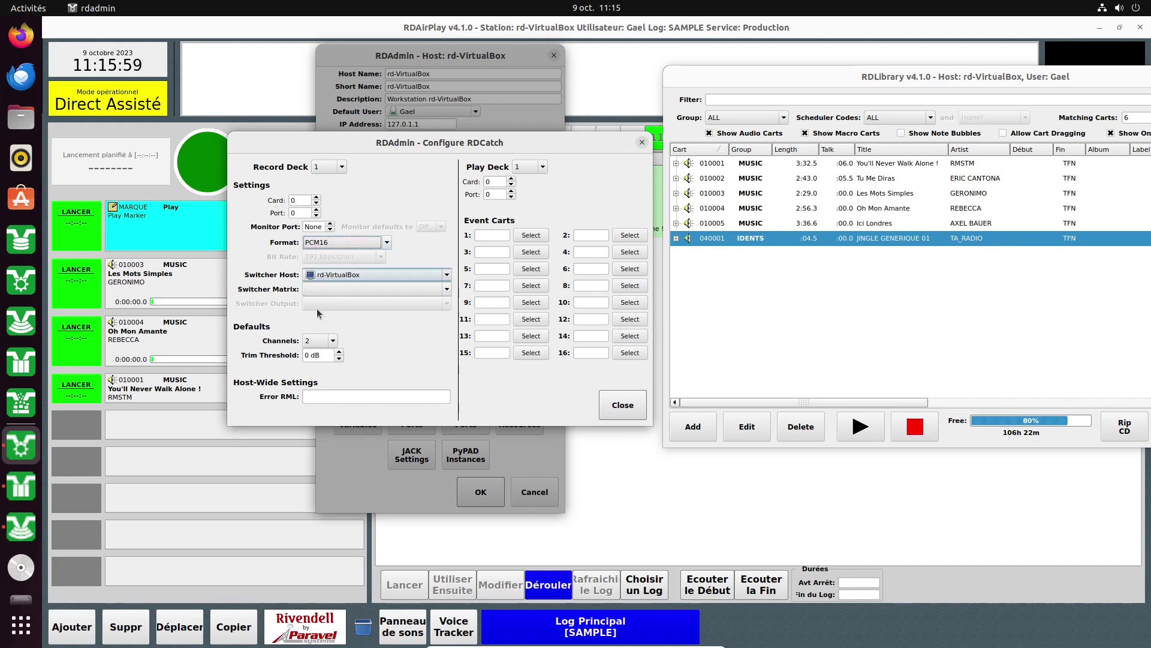
pyautogui.click(362, 272)
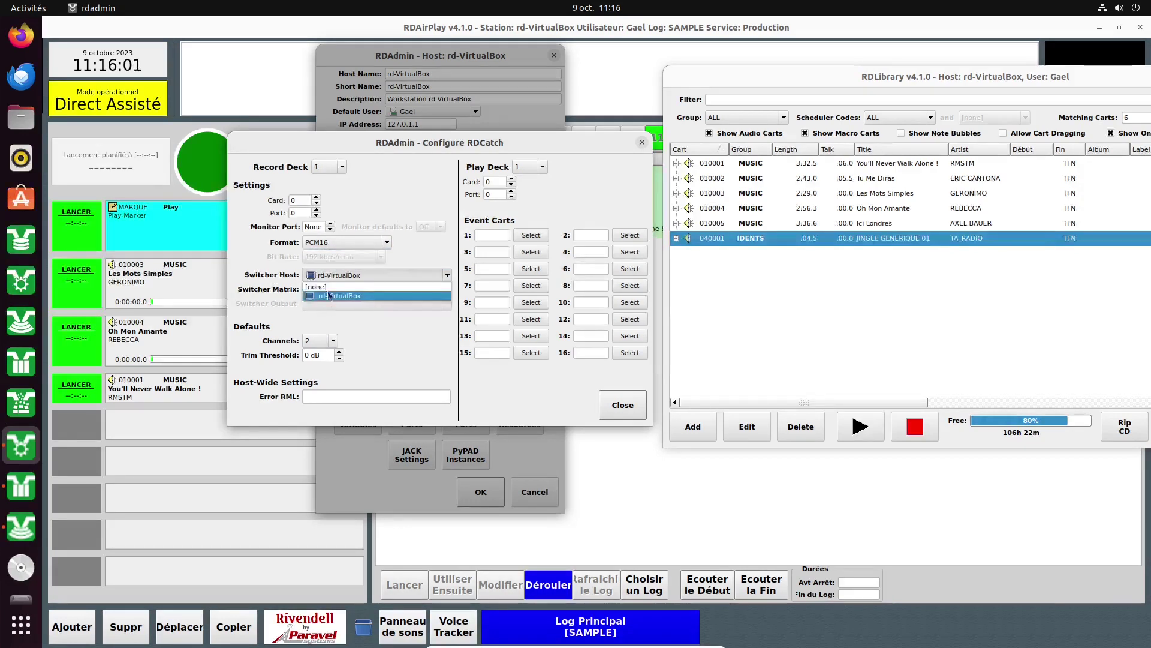
pyautogui.click(354, 294)
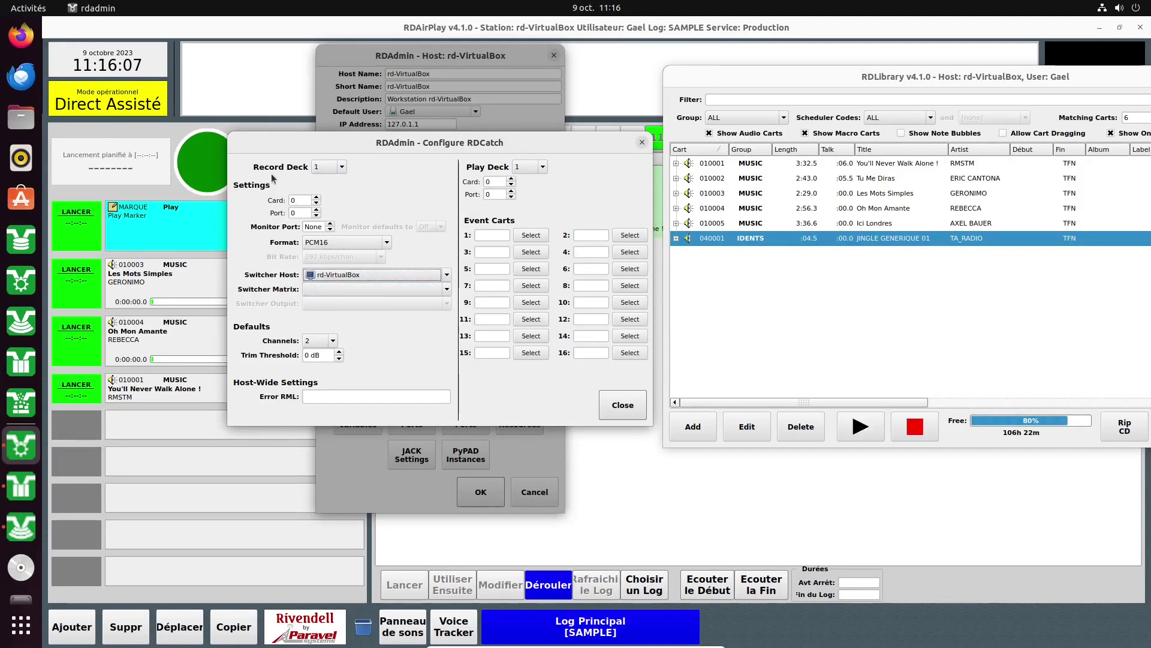
pyautogui.click(324, 275)
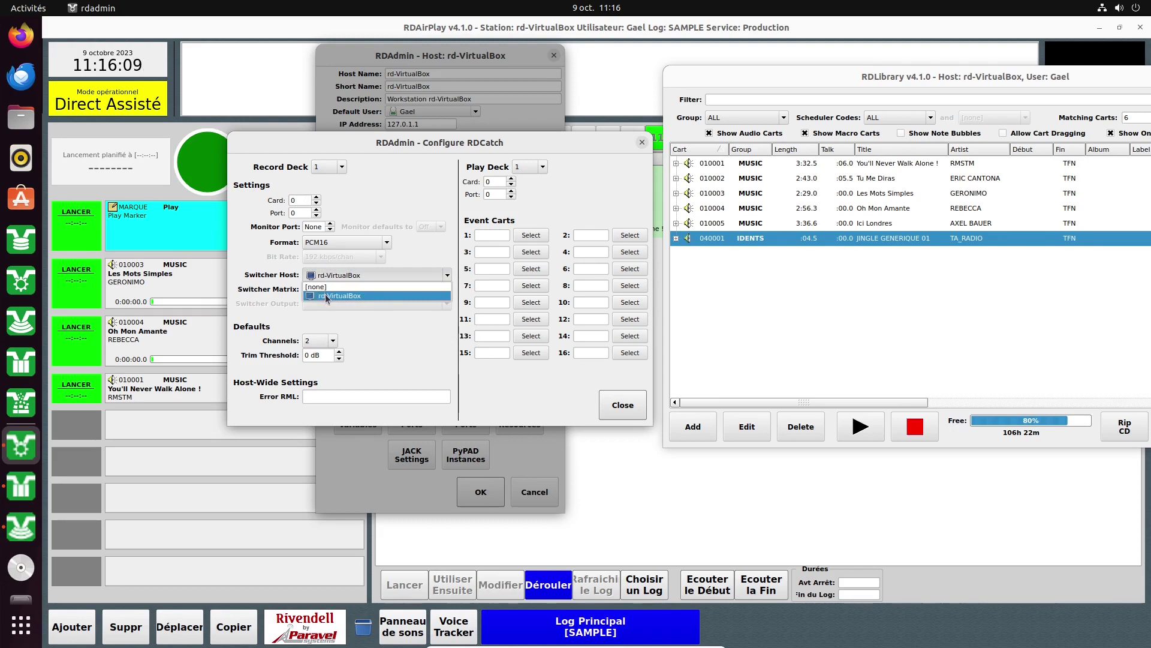
pyautogui.click(325, 294)
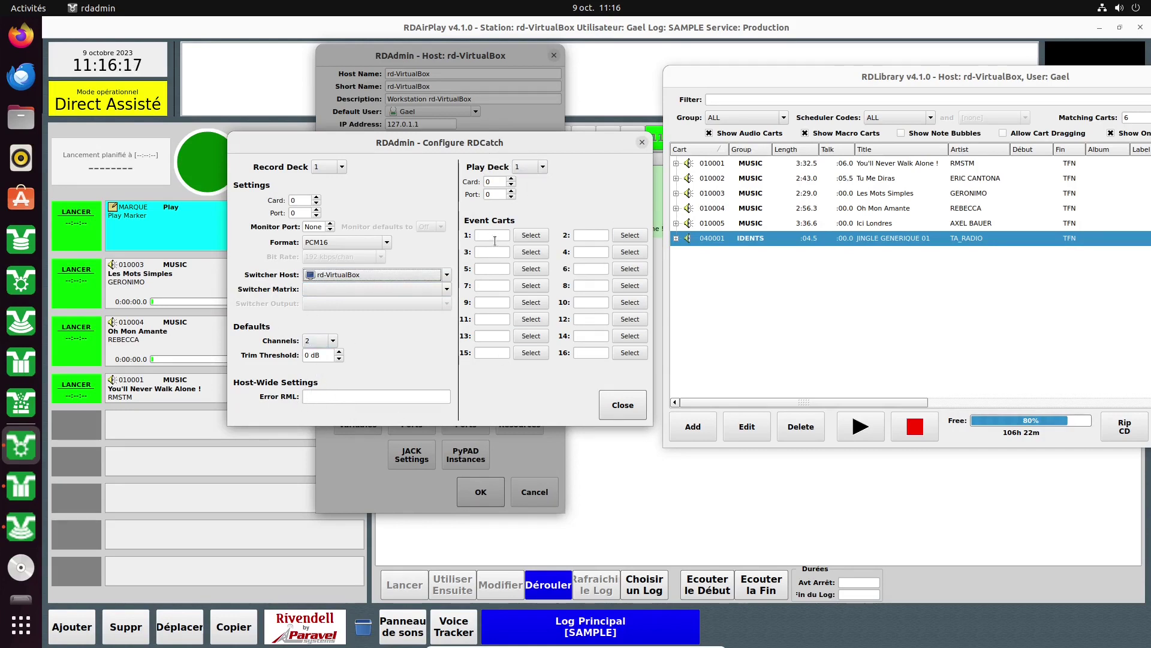
# Dismiss the event cart 1 picker without choosing a cart and close the RDCatch configuration.
pyautogui.click(527, 236)
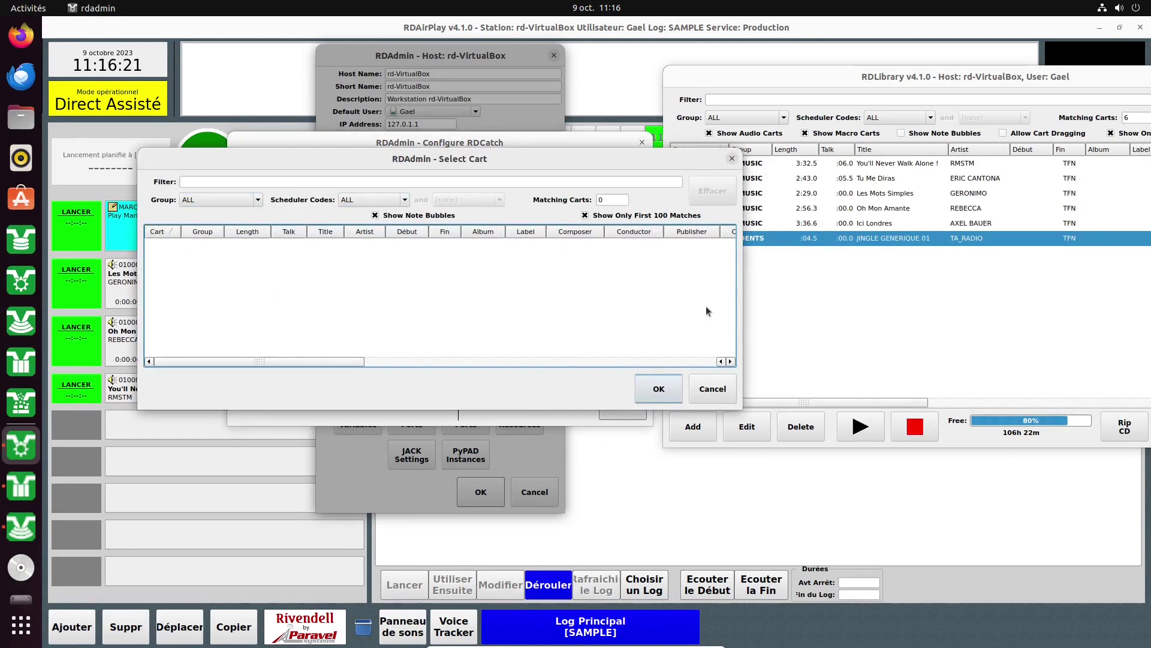
pyautogui.click(732, 159)
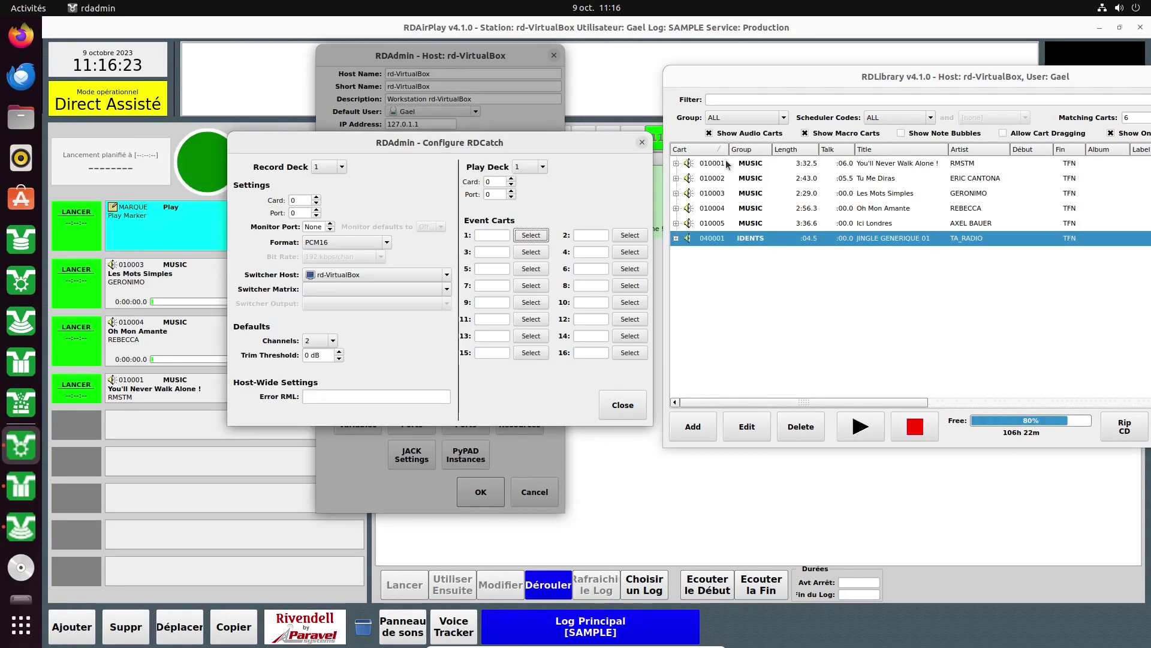
pyautogui.click(627, 406)
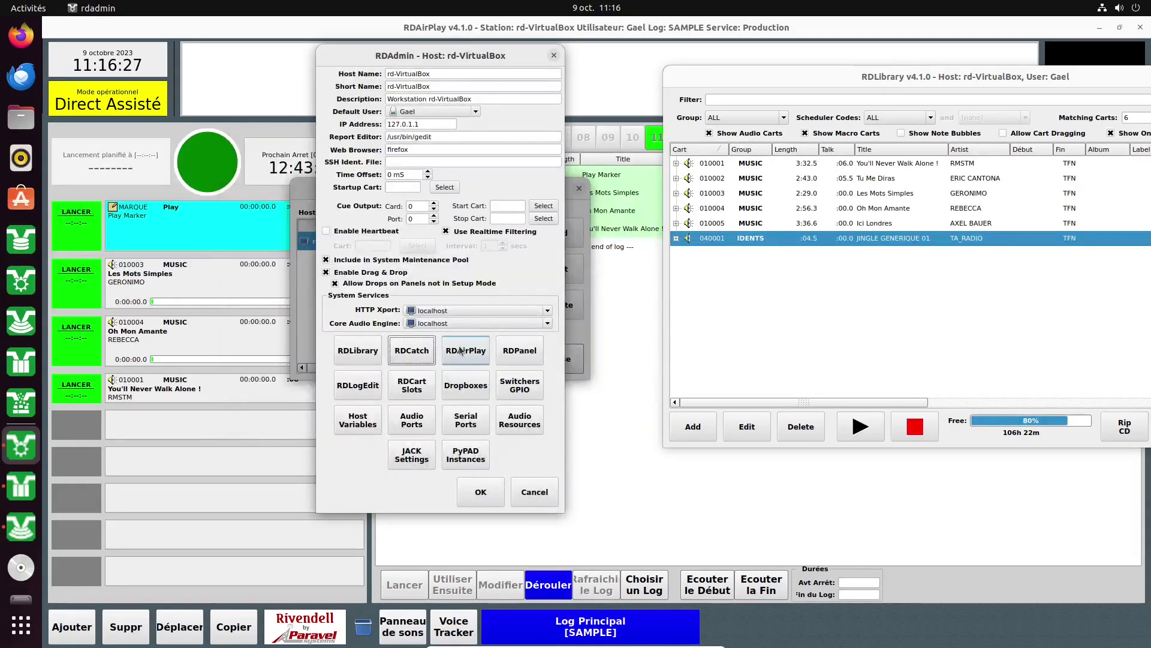
pyautogui.click(465, 353)
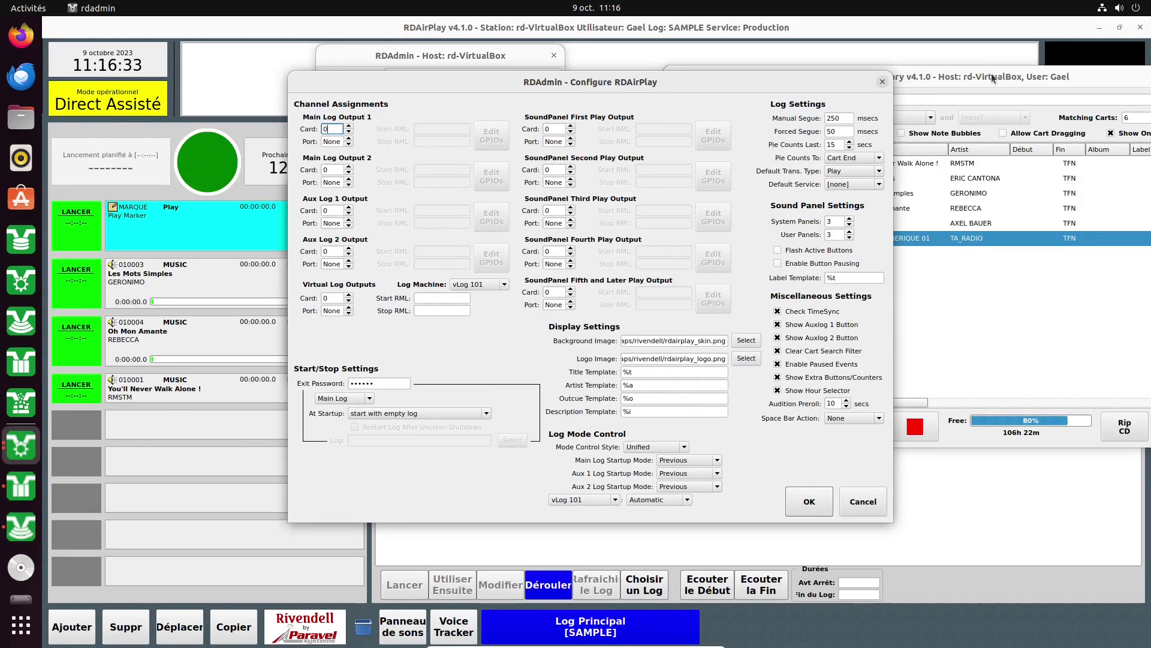
pyautogui.moveTo(993, 75); pyautogui.dragTo(1007, 122)
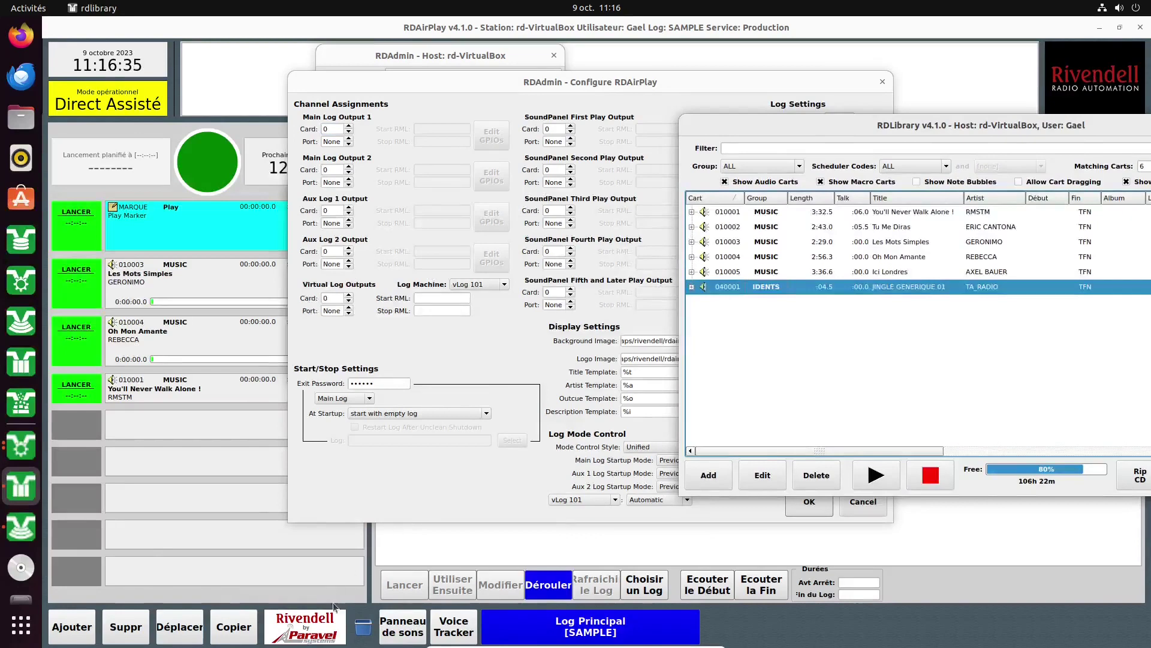
pyautogui.click(600, 363)
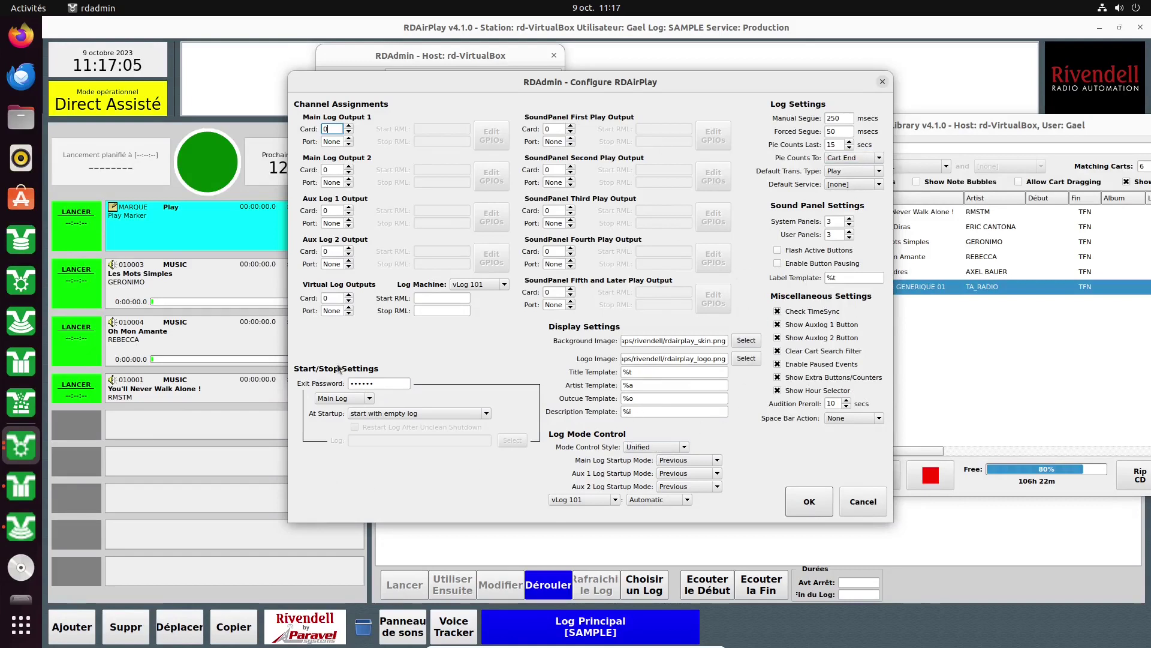
pyautogui.click(805, 511)
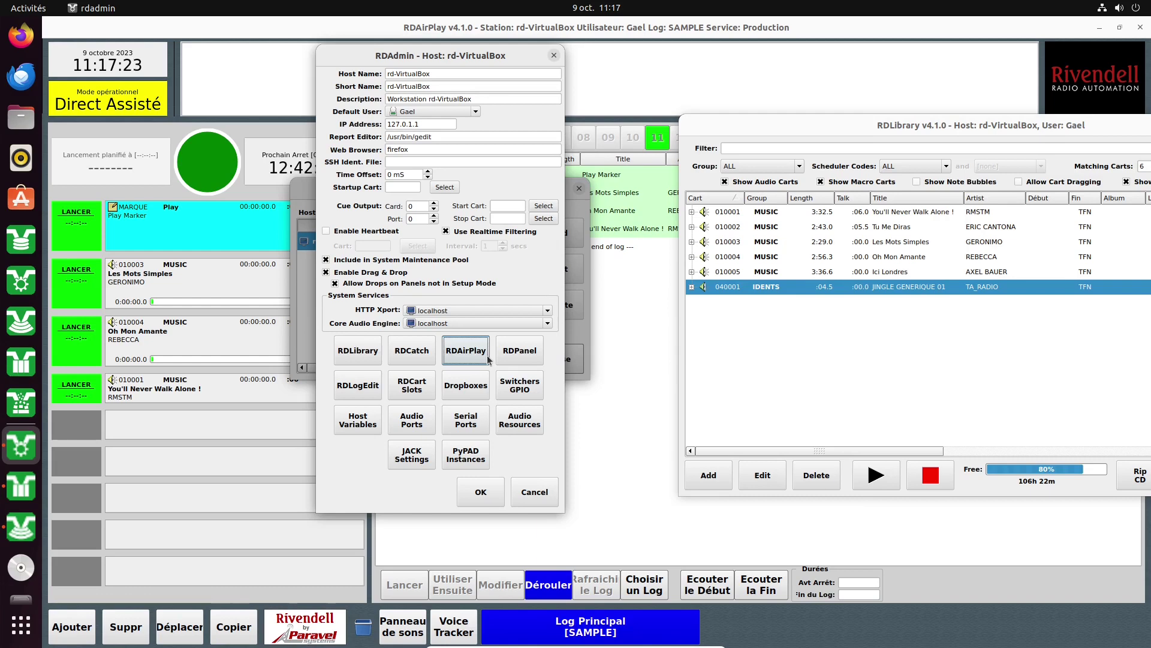
# Check the RDPanel settings without saving, then bring up the RDLogEdit settings.
pyautogui.click(510, 353)
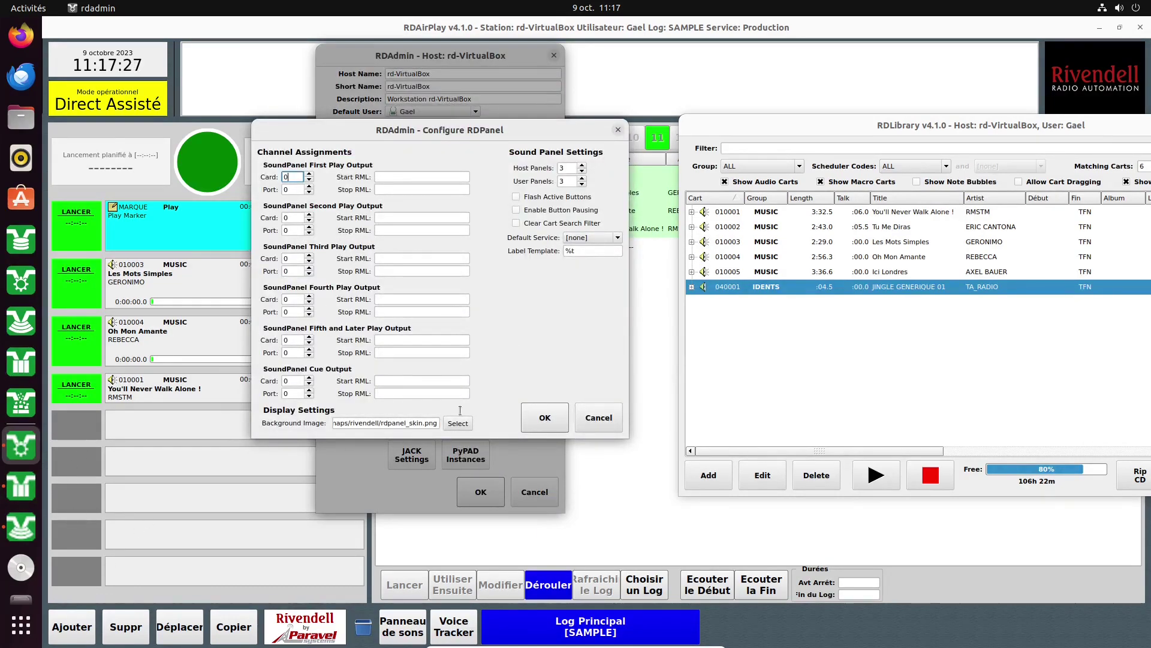
pyautogui.click(609, 419)
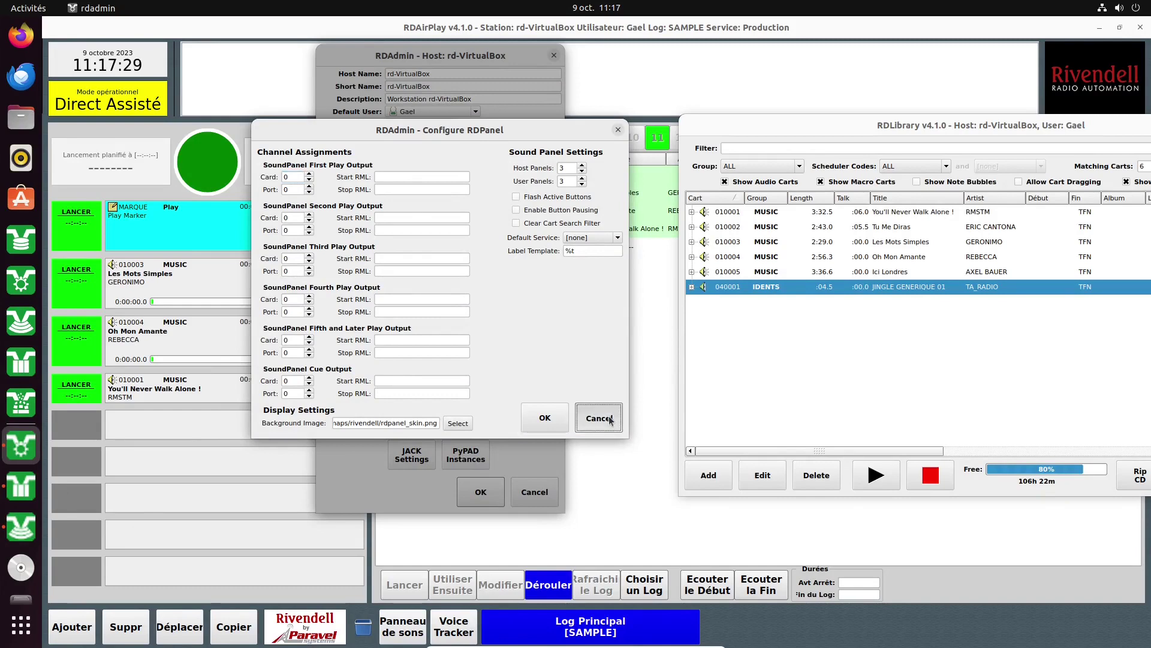
pyautogui.click(351, 391)
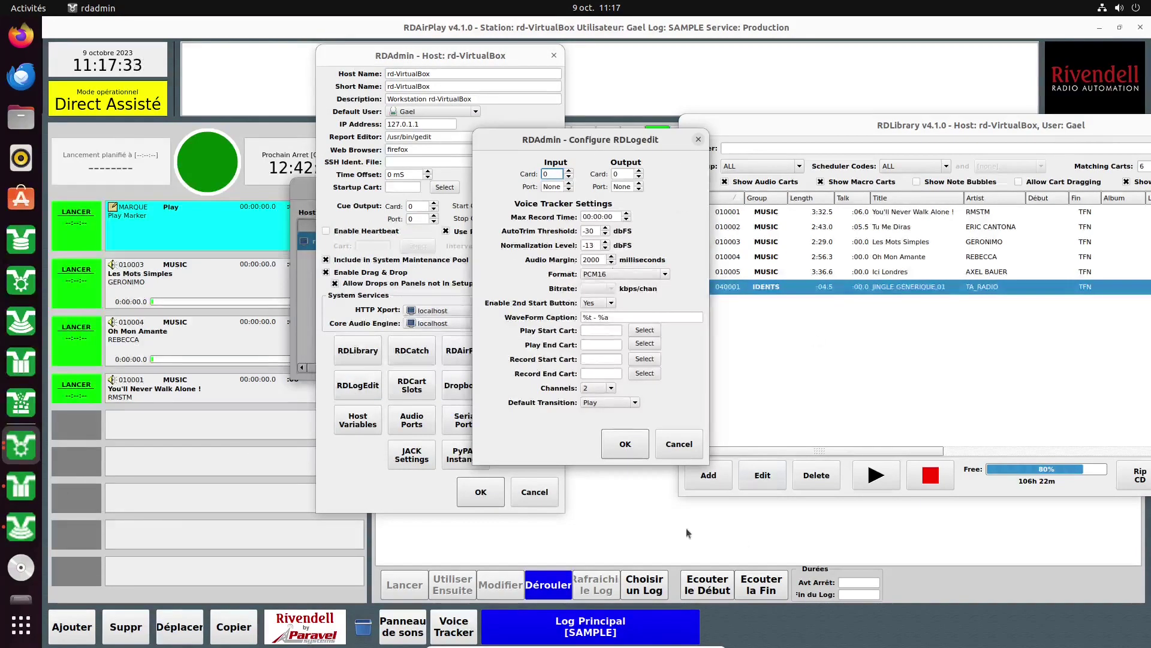
pyautogui.click(624, 106)
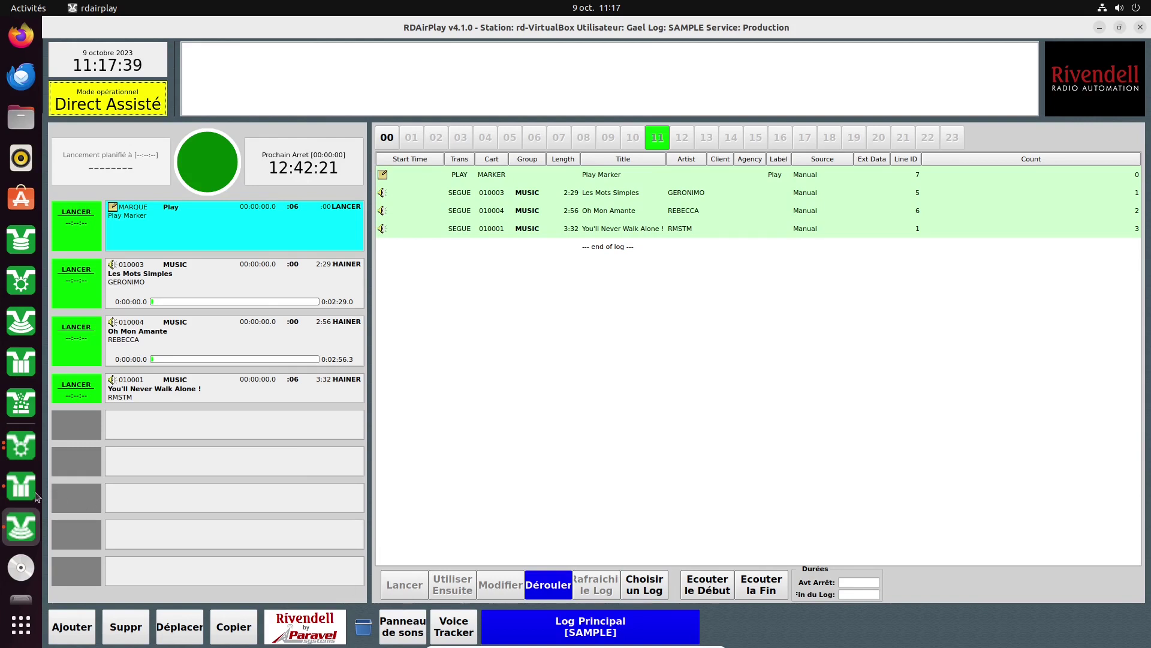
pyautogui.click(19, 442)
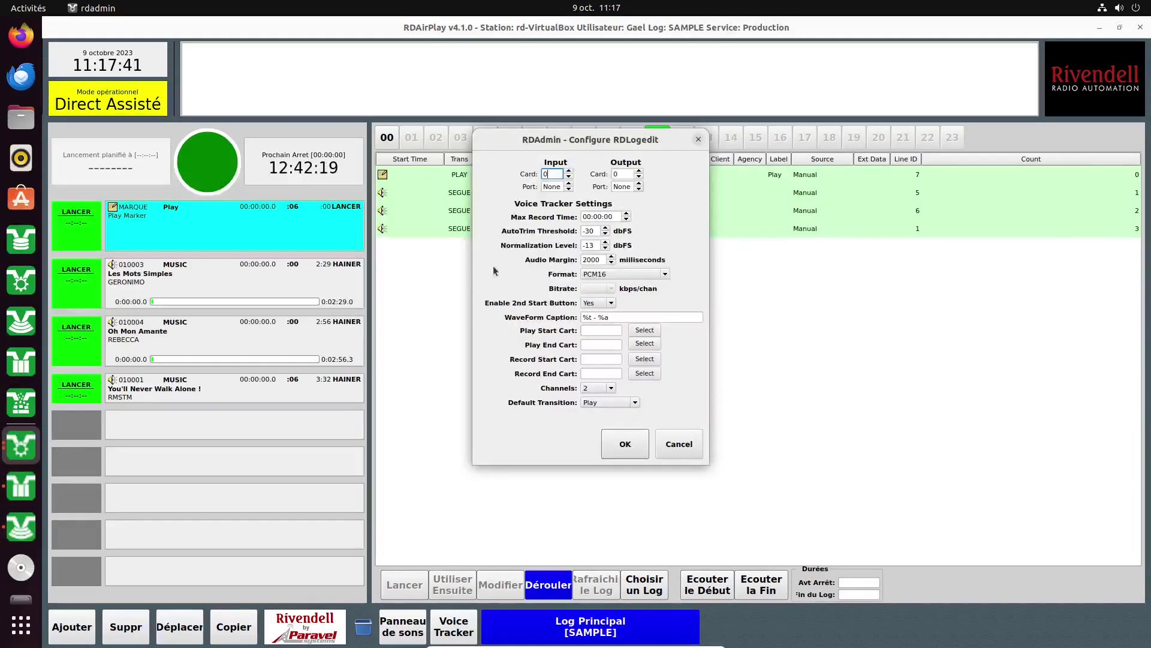
# Set the voice tracker input and output ports to 0 and save the RDLogEdit settings.
pyautogui.click(569, 184)
pyautogui.click(639, 183)
pyautogui.click(625, 443)
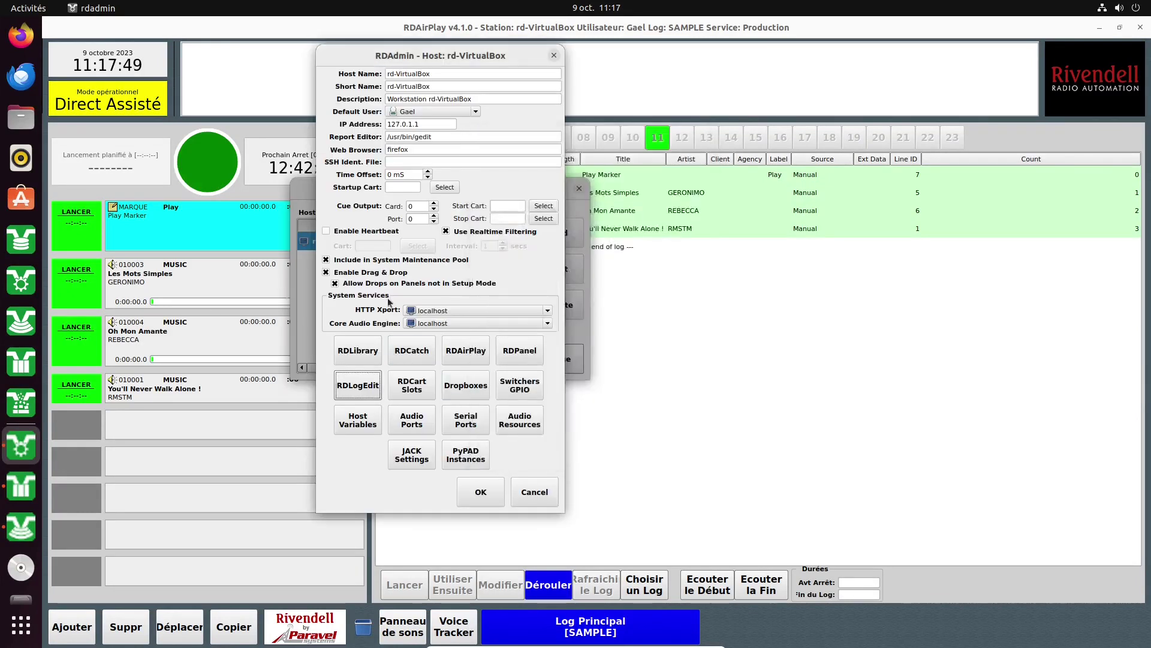
# Open the CartSlots settings and launch RDCartSlots briefly to check its slot layout.
pyautogui.click(411, 387)
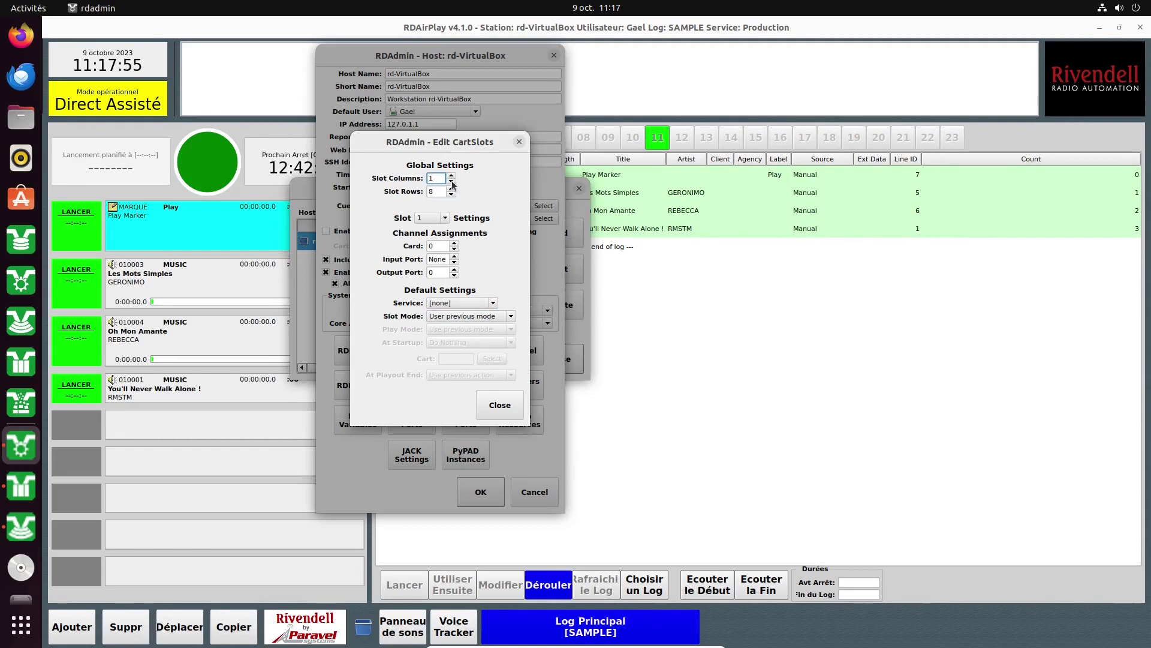
pyautogui.click(21, 625)
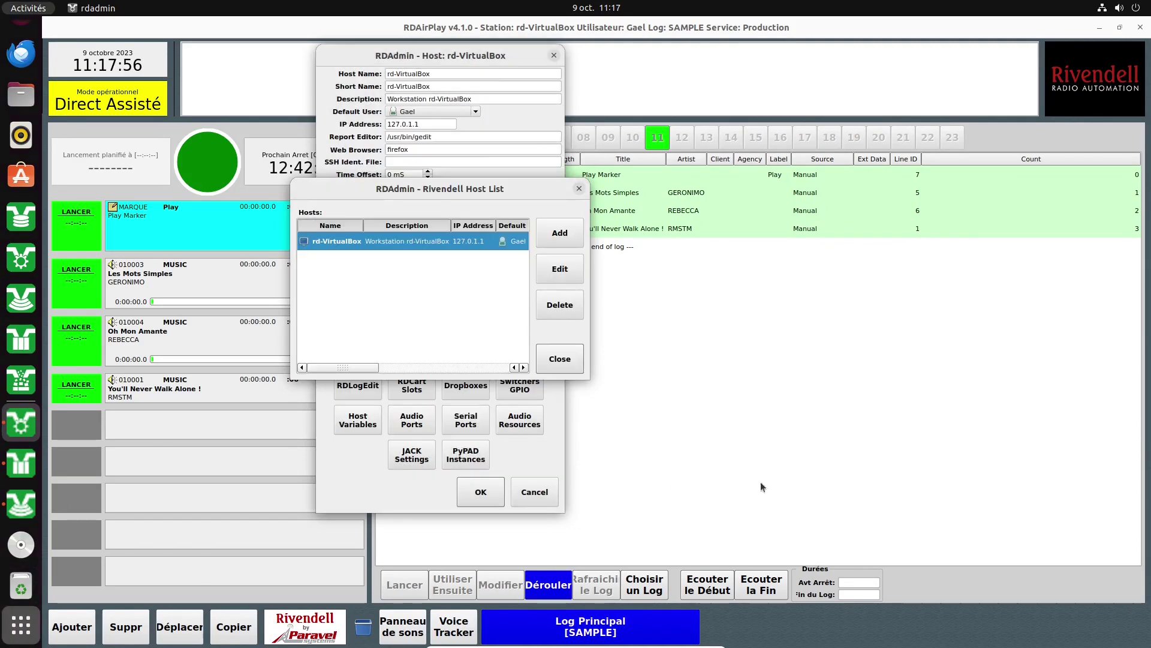
pyautogui.click(1079, 393)
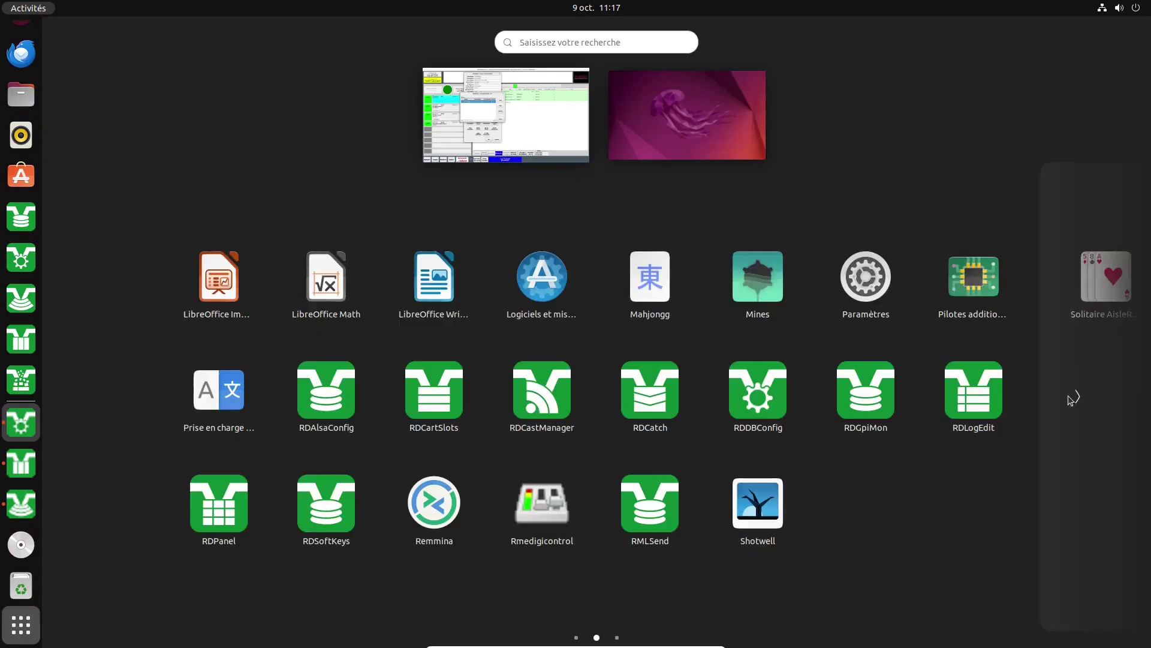
pyautogui.click(427, 401)
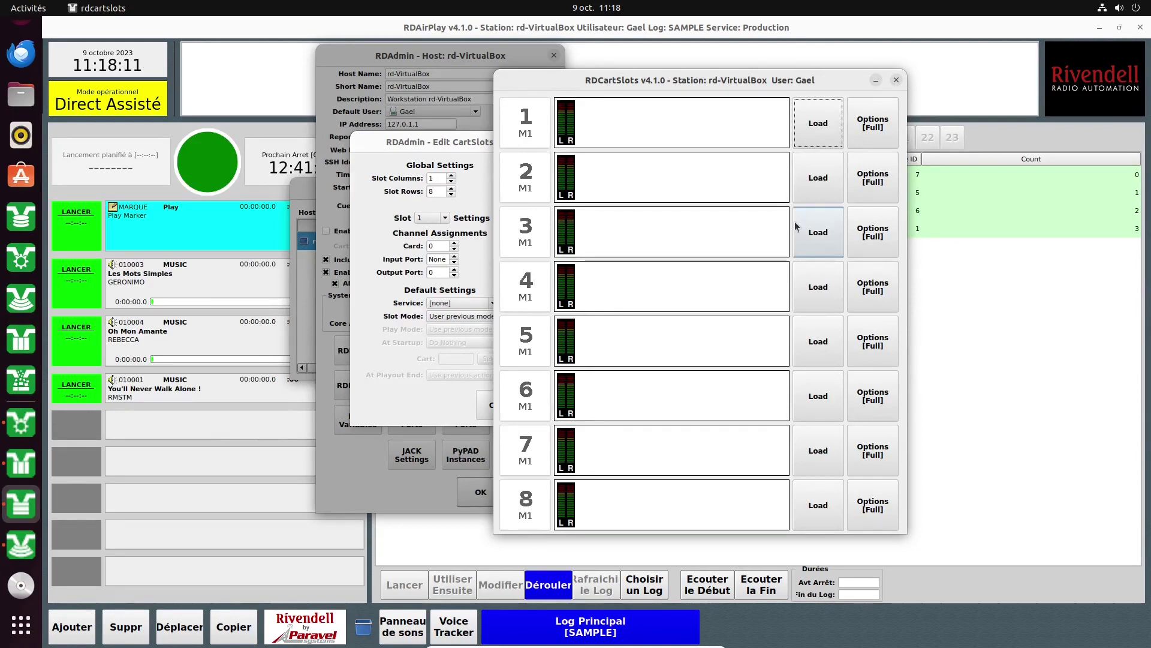
pyautogui.click(896, 82)
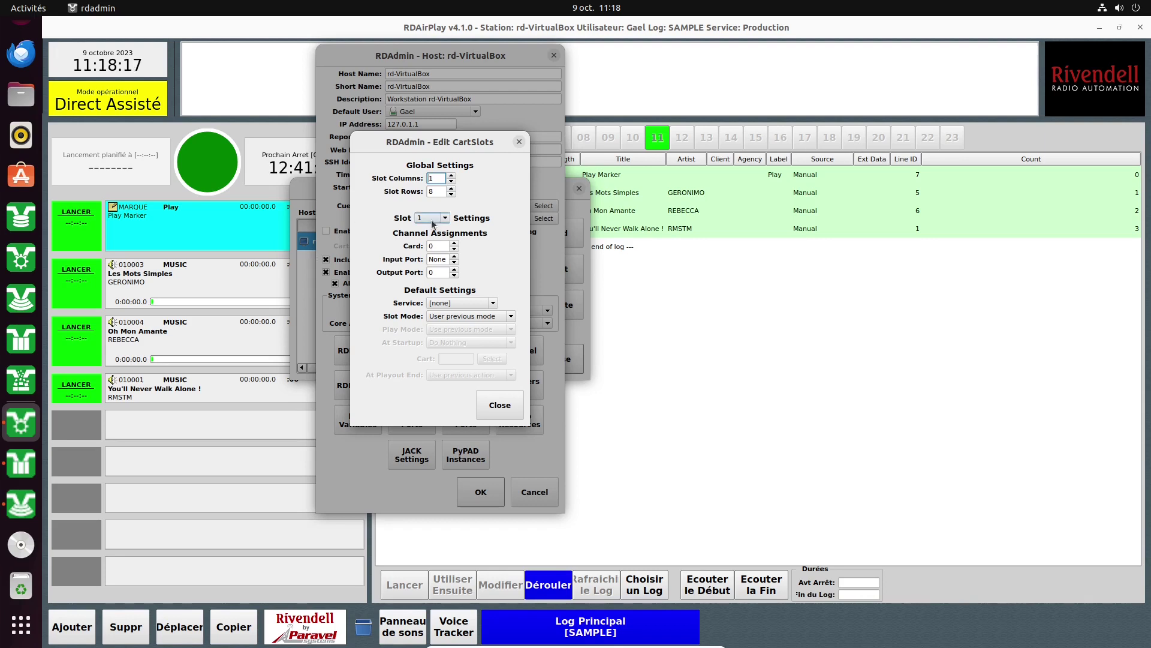
# Keep slot 1, close the CartSlots settings and open the host's dropbox configurations.
pyautogui.click(442, 218)
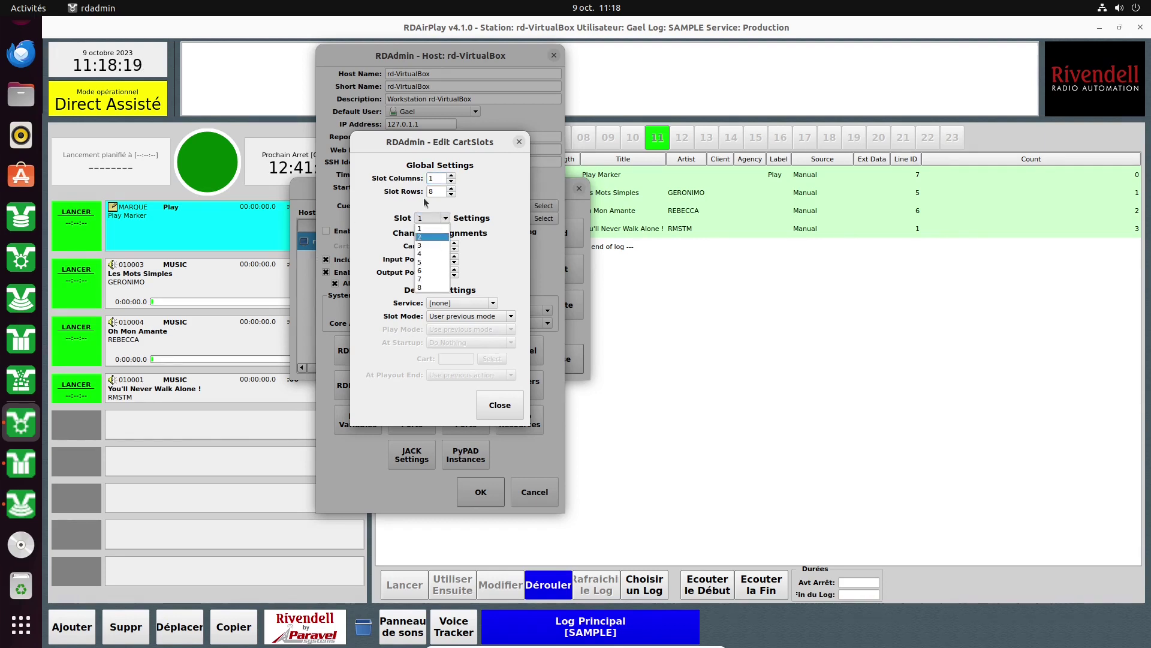
pyautogui.click(388, 212)
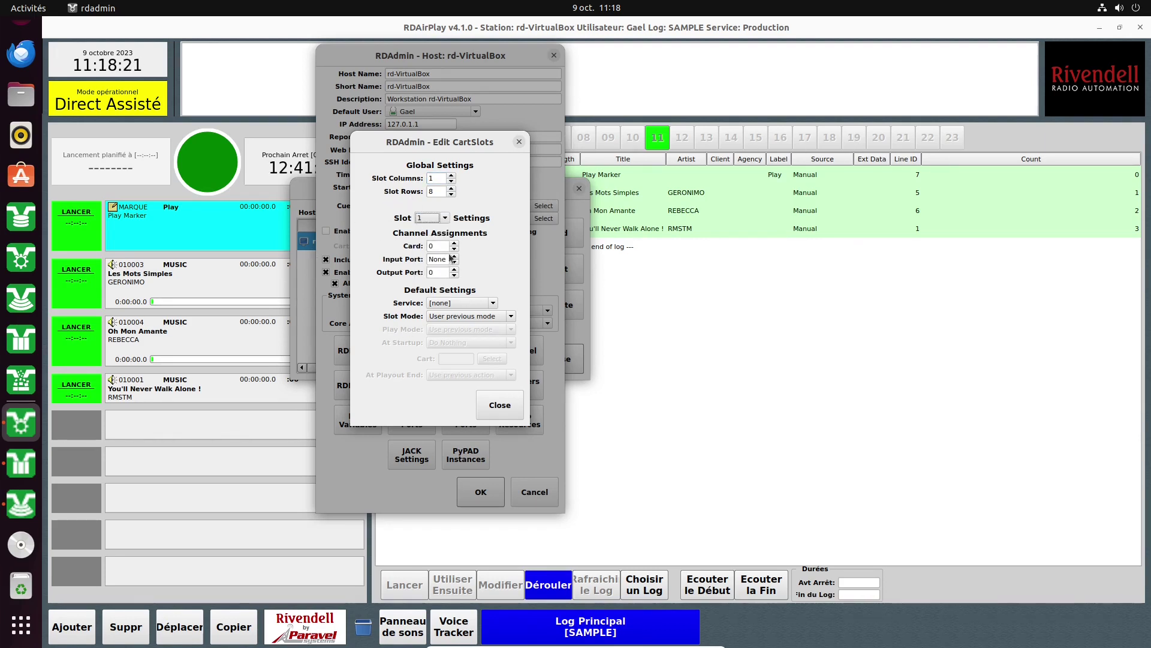
pyautogui.click(502, 404)
pyautogui.click(461, 389)
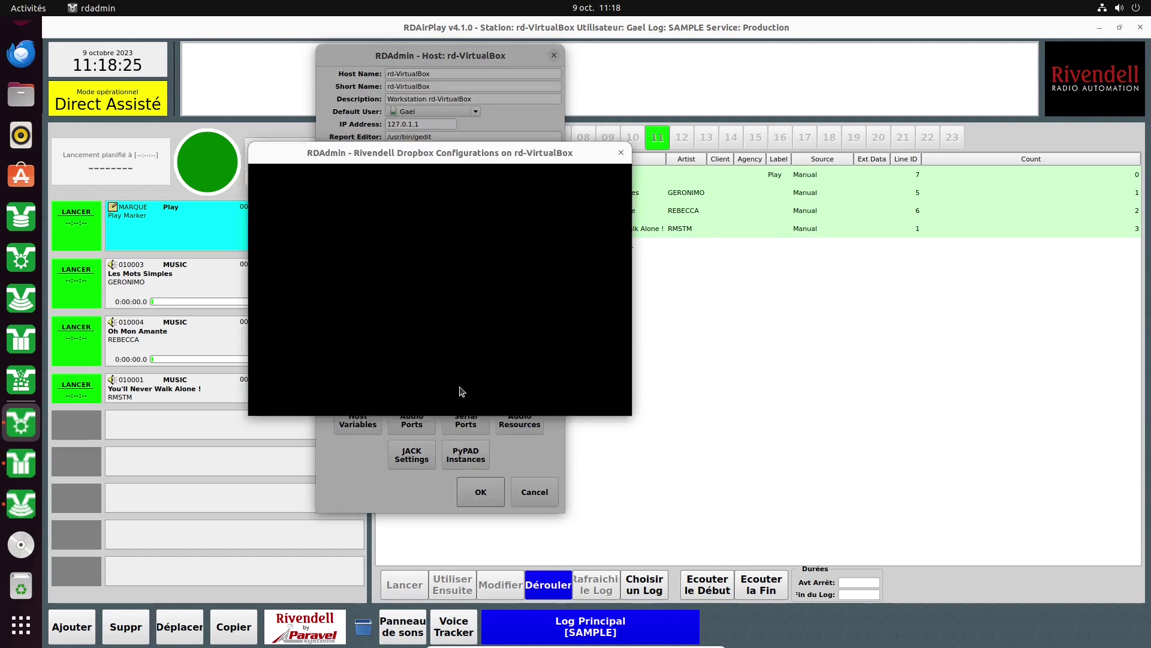
# Start a trial dropbox with default group MUSIC and destination cart 010002.
pyautogui.click(602, 187)
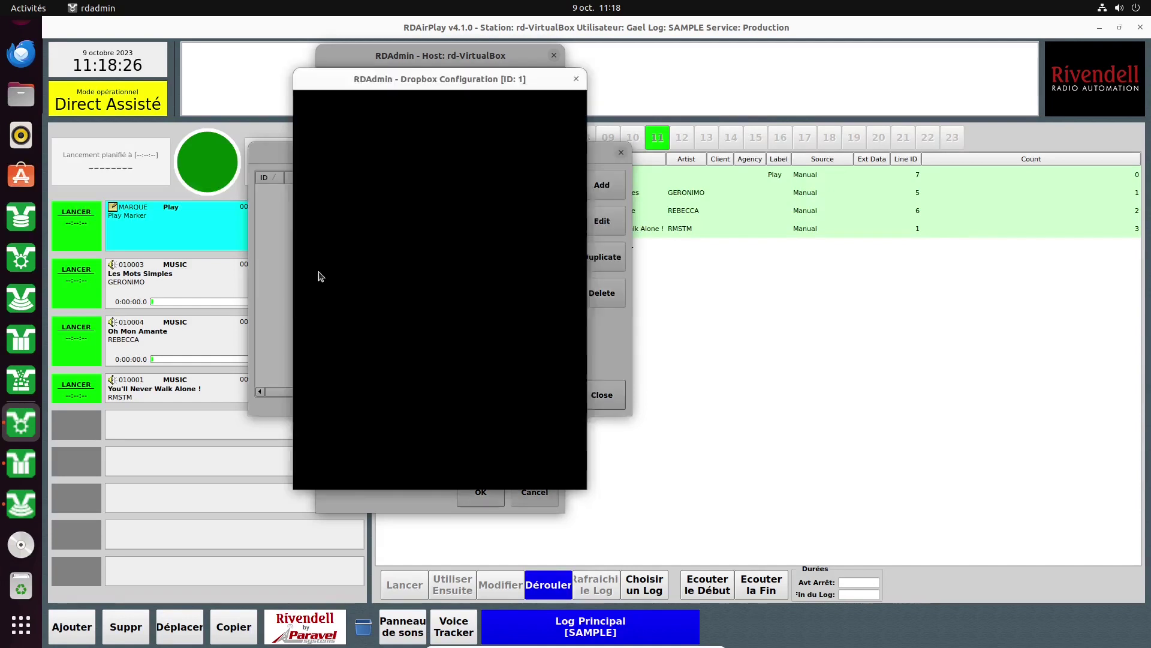
pyautogui.click(432, 103)
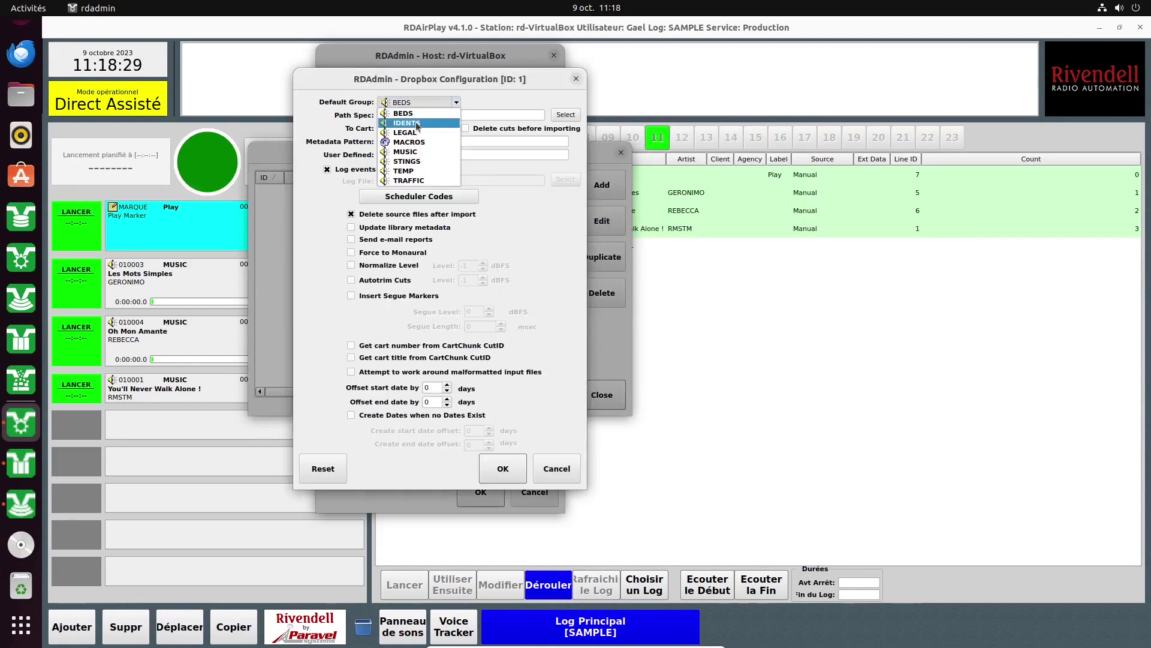
pyautogui.click(418, 151)
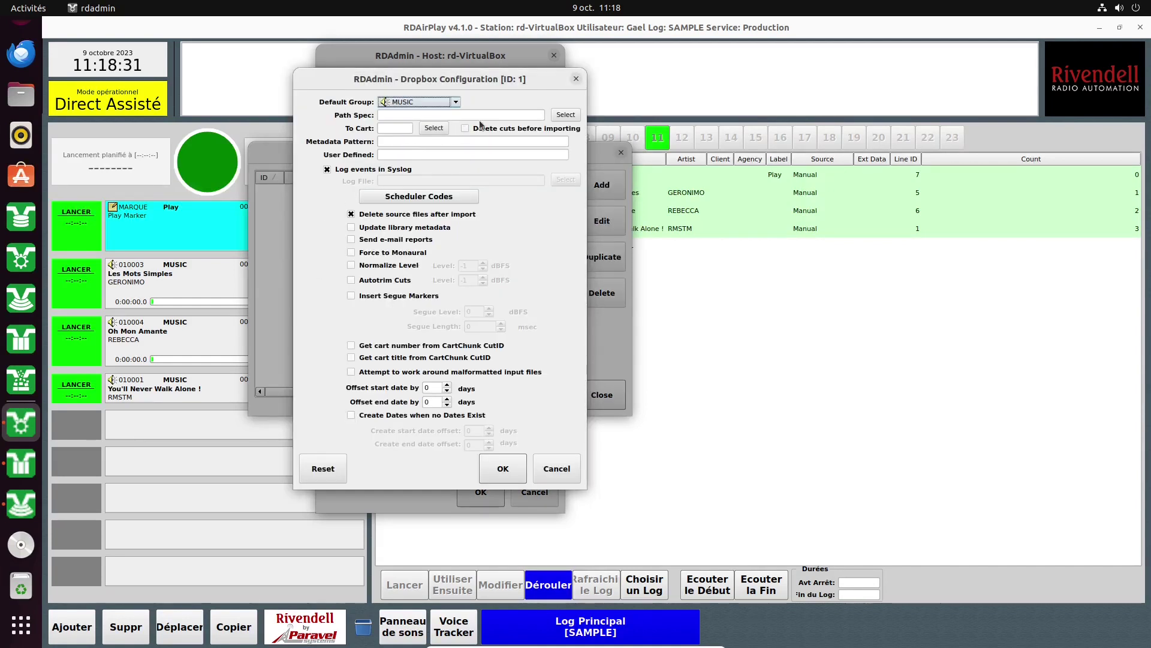
pyautogui.click(428, 128)
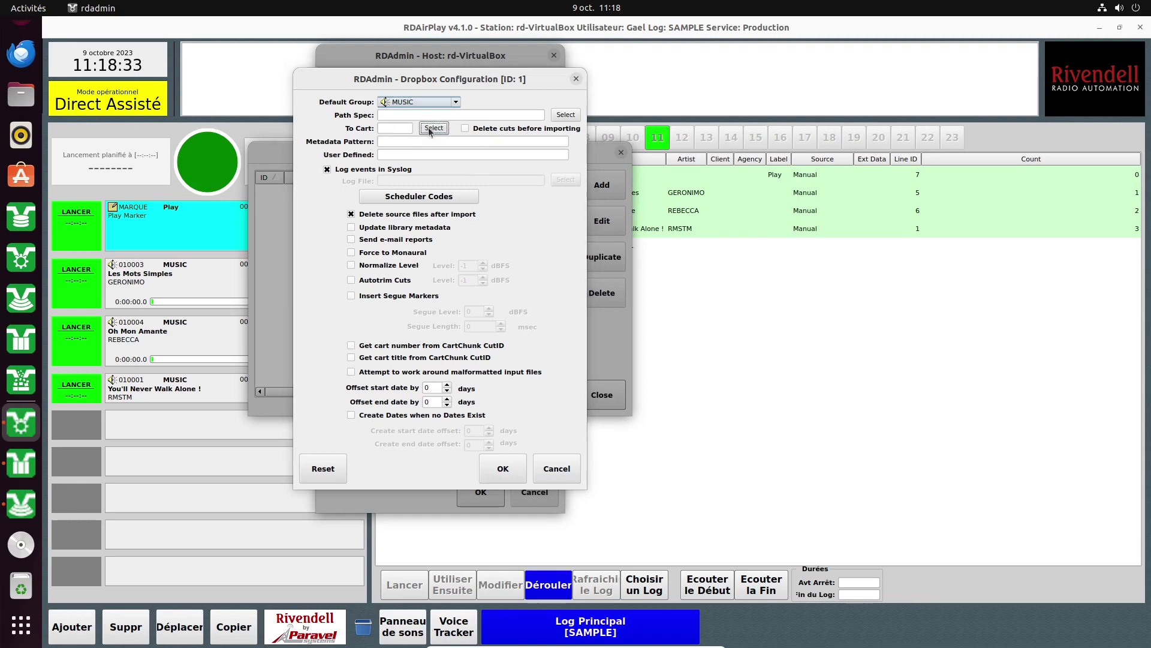
pyautogui.doubleClick(213, 259)
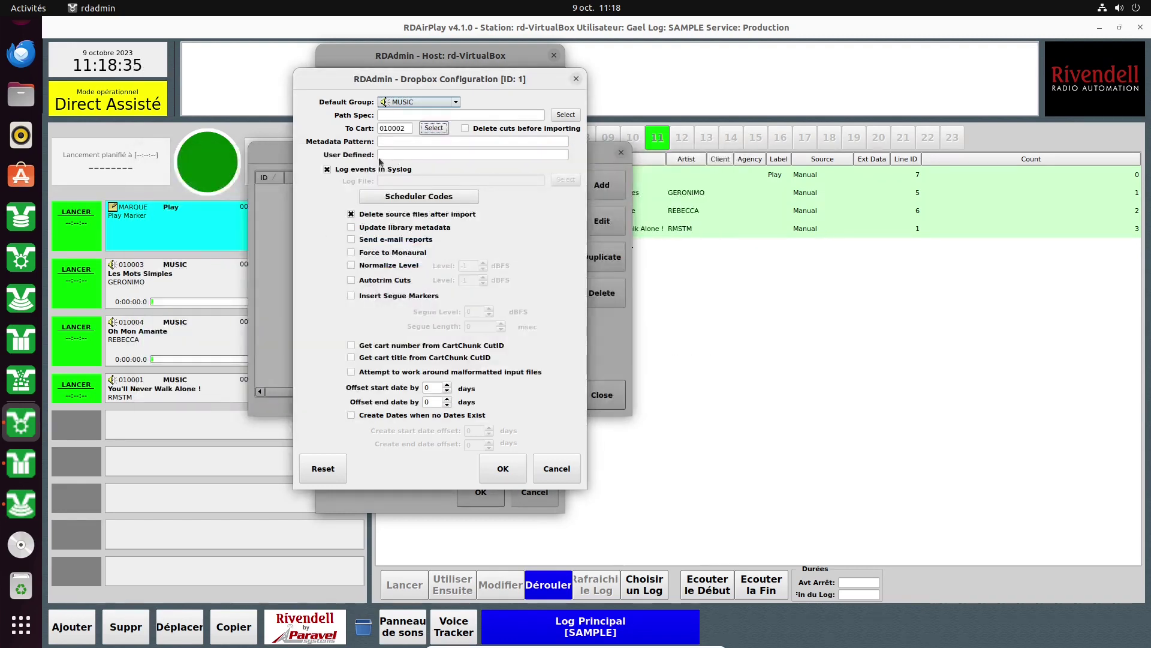
# Cancel the trial dropbox, close the dropbox list and open the Switchers/GPIO device list.
pyautogui.click(554, 471)
pyautogui.click(602, 394)
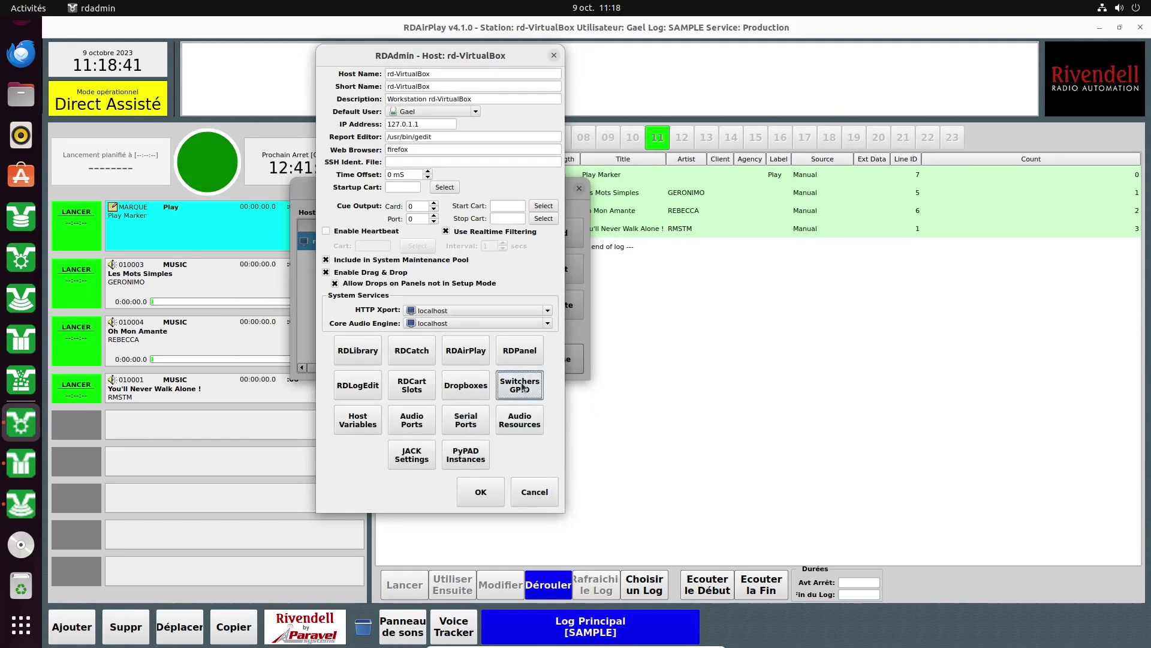
pyautogui.click(508, 385)
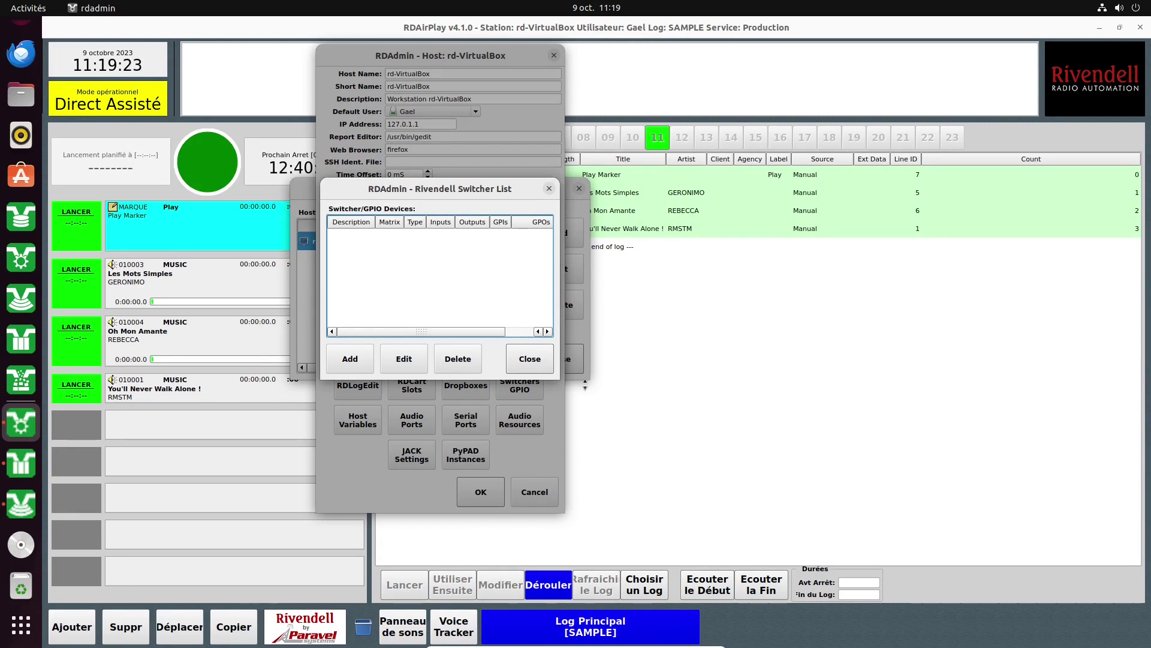
# Start a new switcher entry, leaving matrix 0 and the Local GPIO type after browsing types.
pyautogui.click(348, 366)
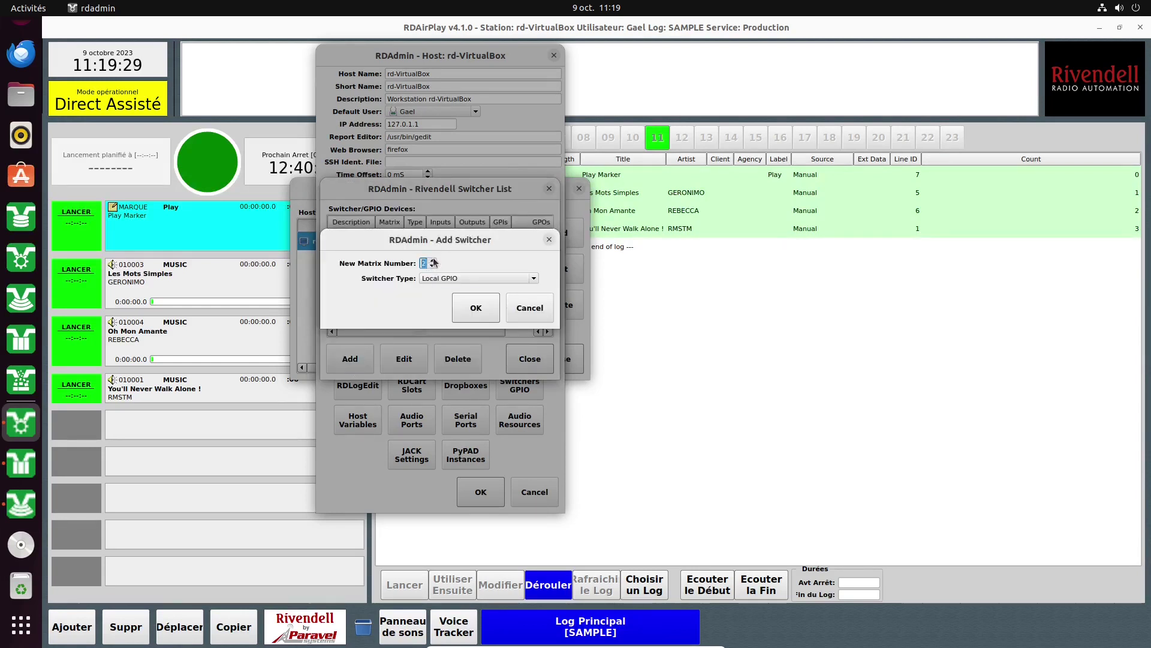
pyautogui.click(433, 261)
pyautogui.click(433, 266)
pyautogui.click(435, 279)
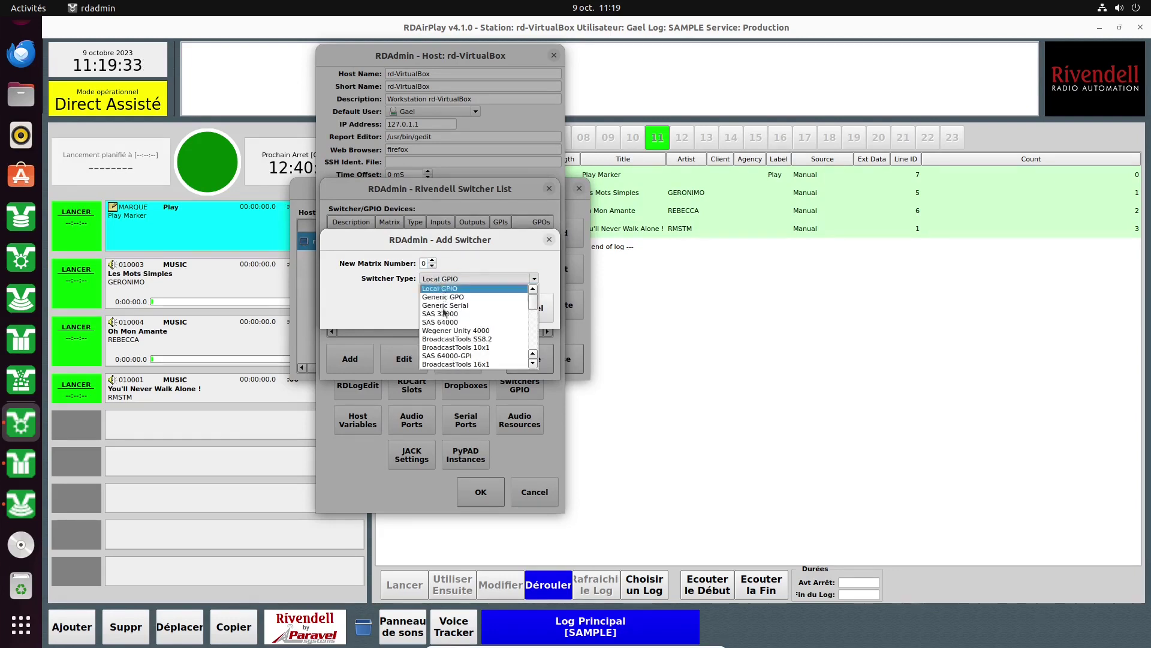
pyautogui.scroll(-3, 451, 354)
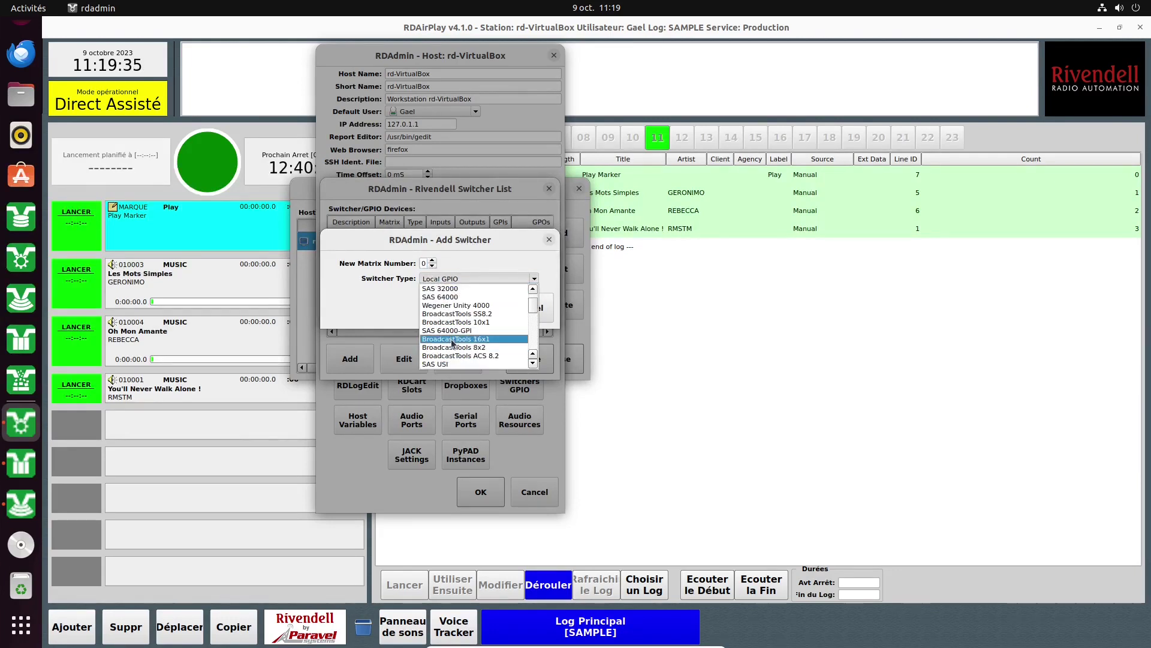
pyautogui.scroll(-3, 452, 343)
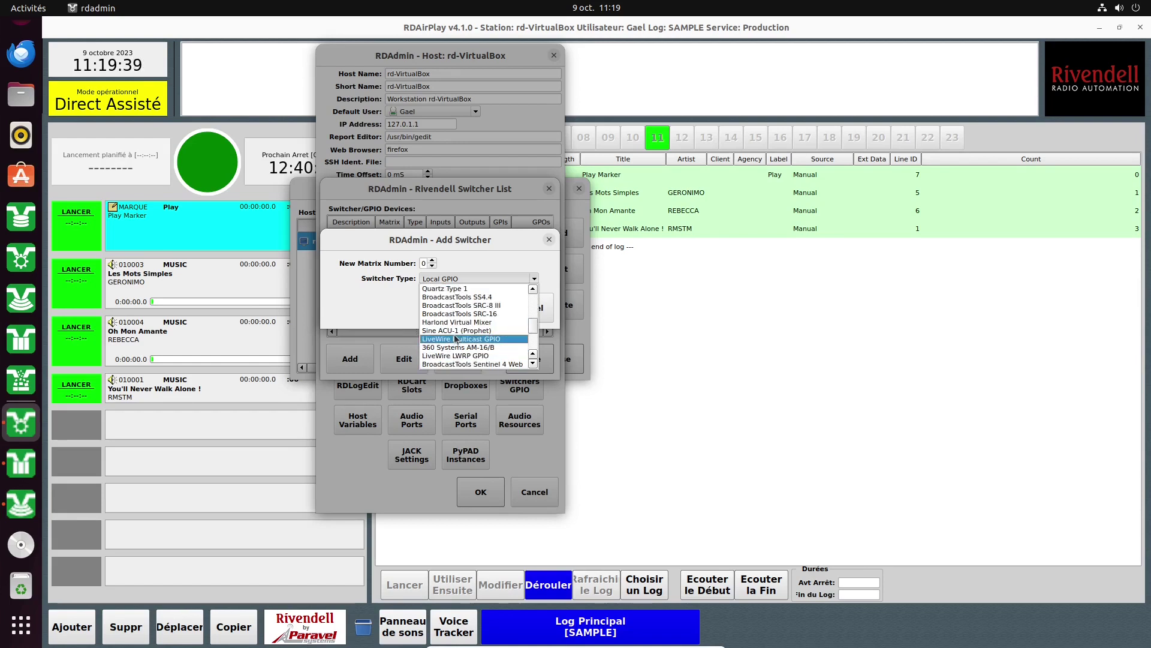
pyautogui.scroll(3, 456, 339)
pyautogui.click(378, 299)
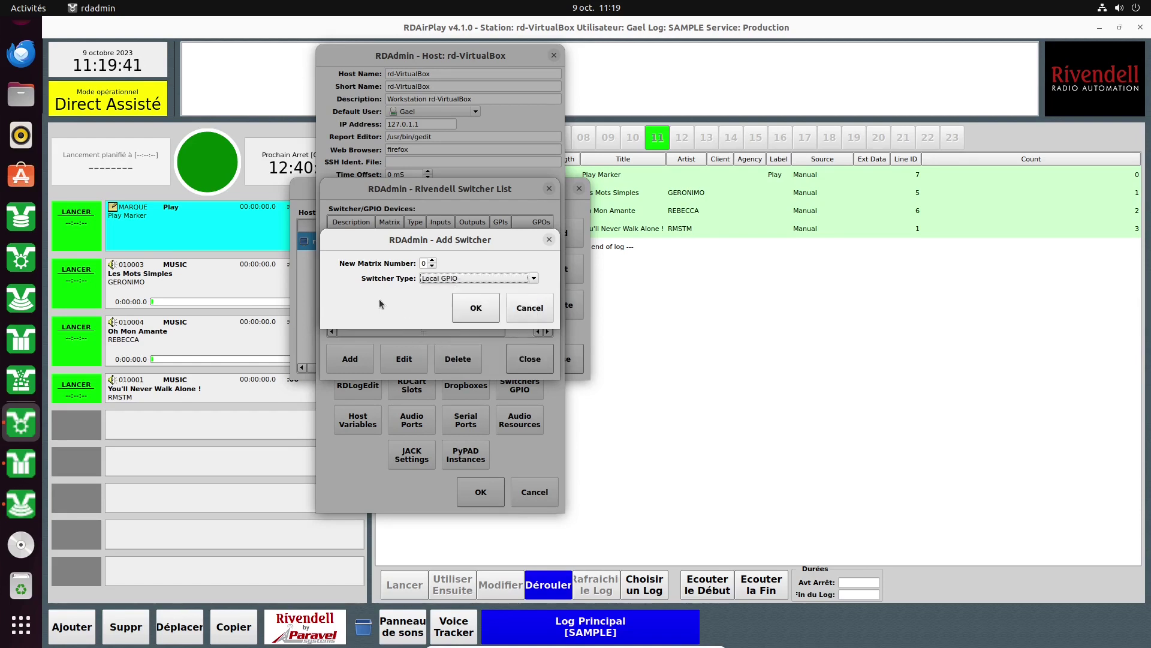
# Cancel the new switcher, close the Switcher List, and view rd-VirtualBox's Host Variables.
pyautogui.click(523, 310)
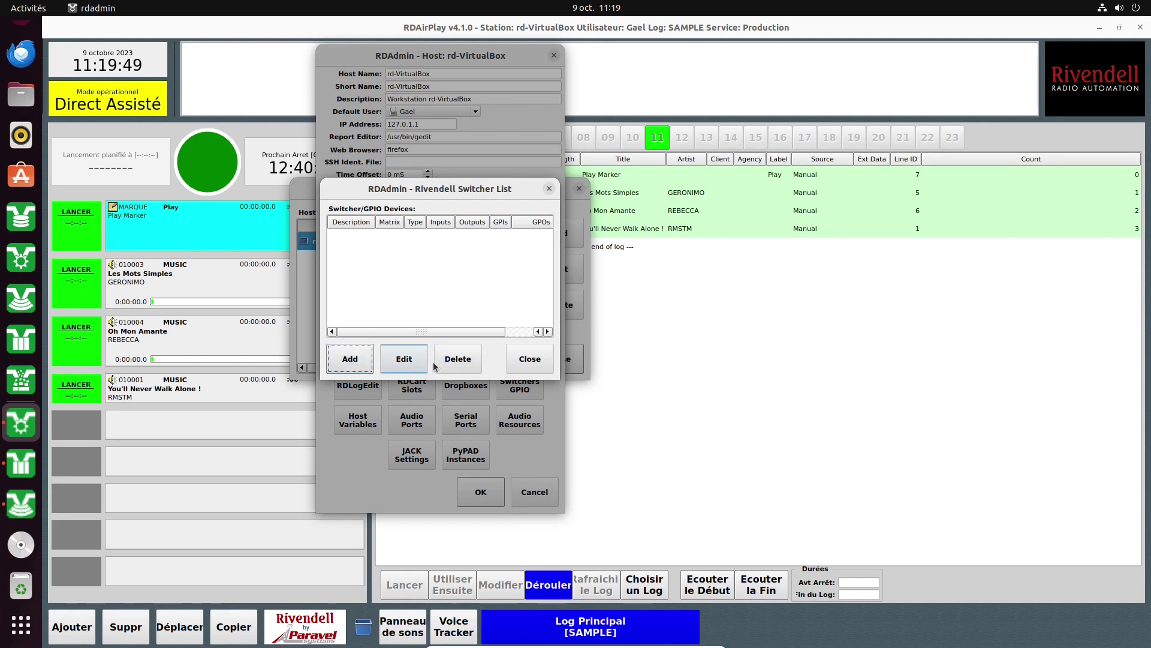
pyautogui.click(508, 355)
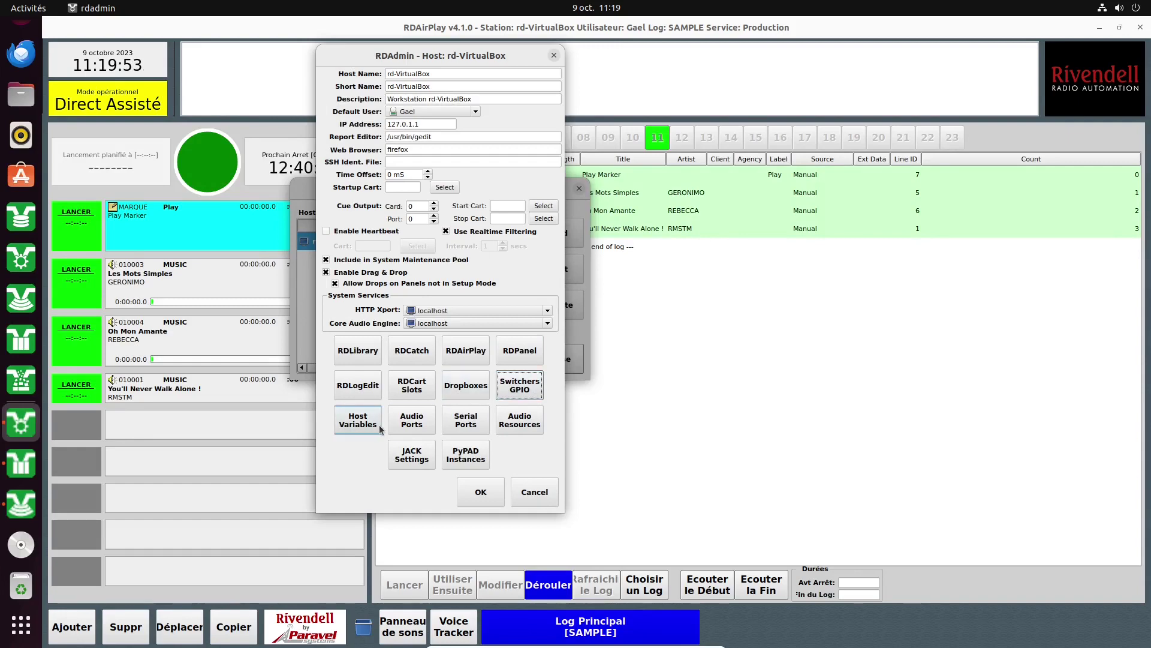
pyautogui.click(359, 420)
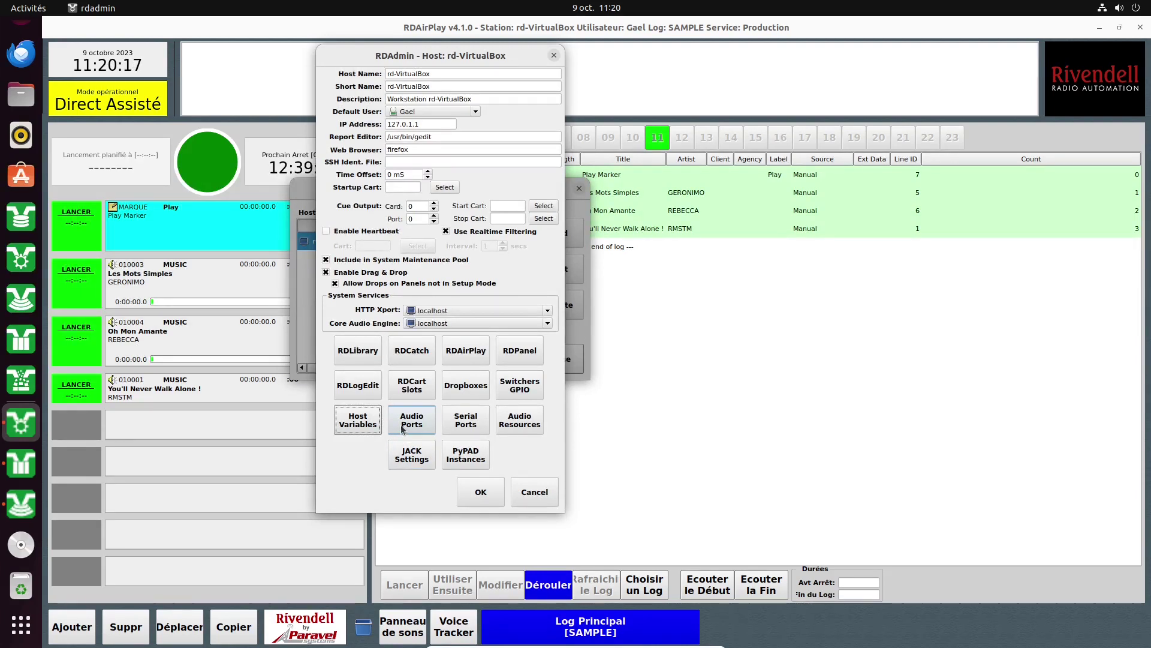
pyautogui.click(401, 428)
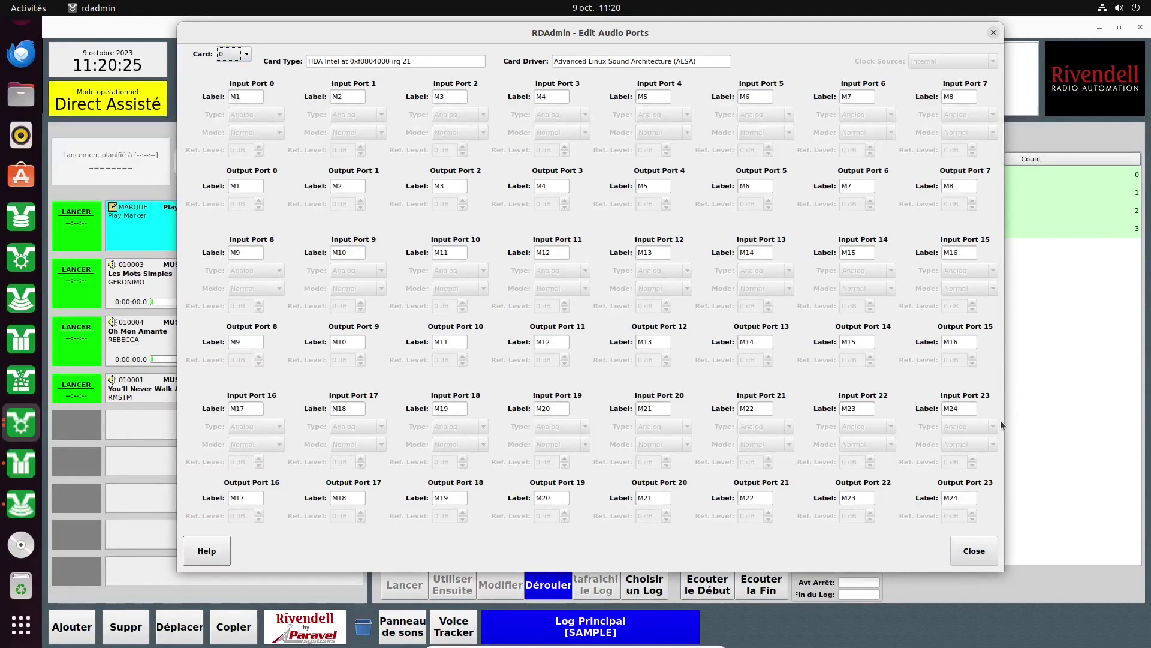
pyautogui.click(247, 54)
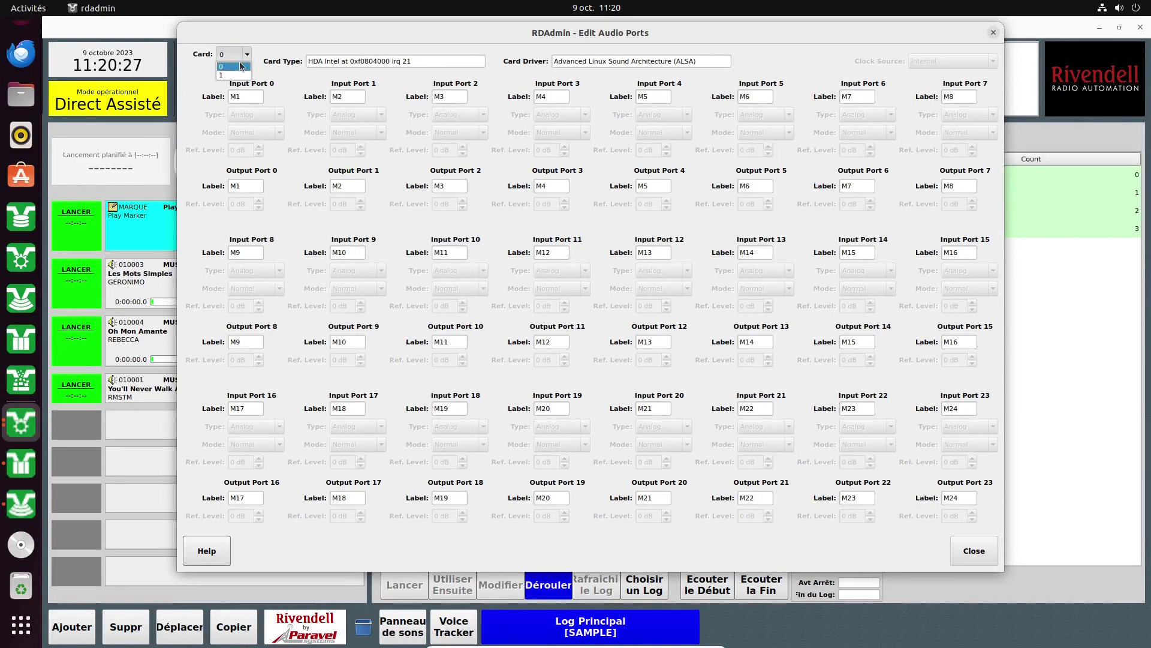
pyautogui.click(240, 68)
pyautogui.click(244, 54)
pyautogui.click(245, 75)
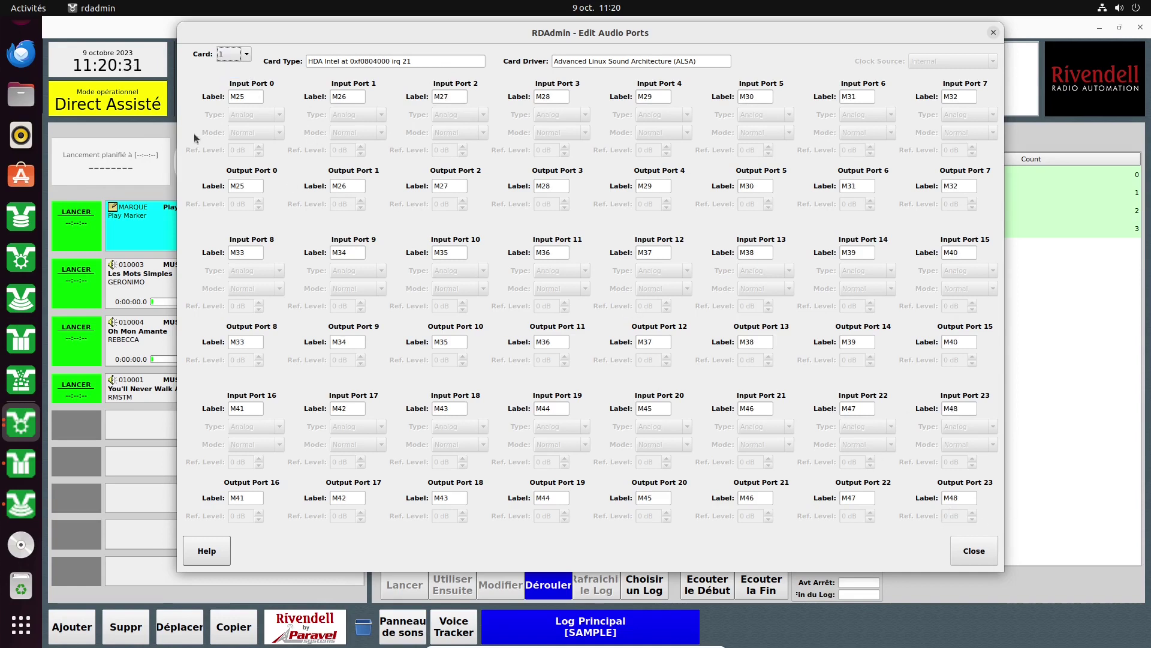
pyautogui.click(245, 54)
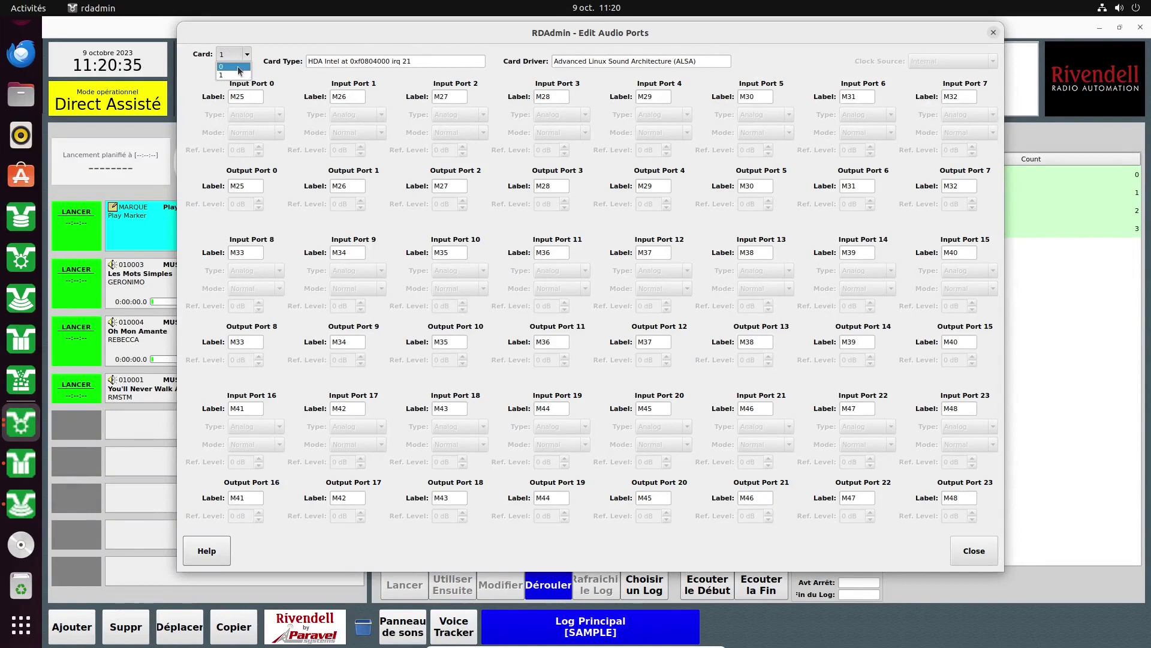
pyautogui.click(239, 66)
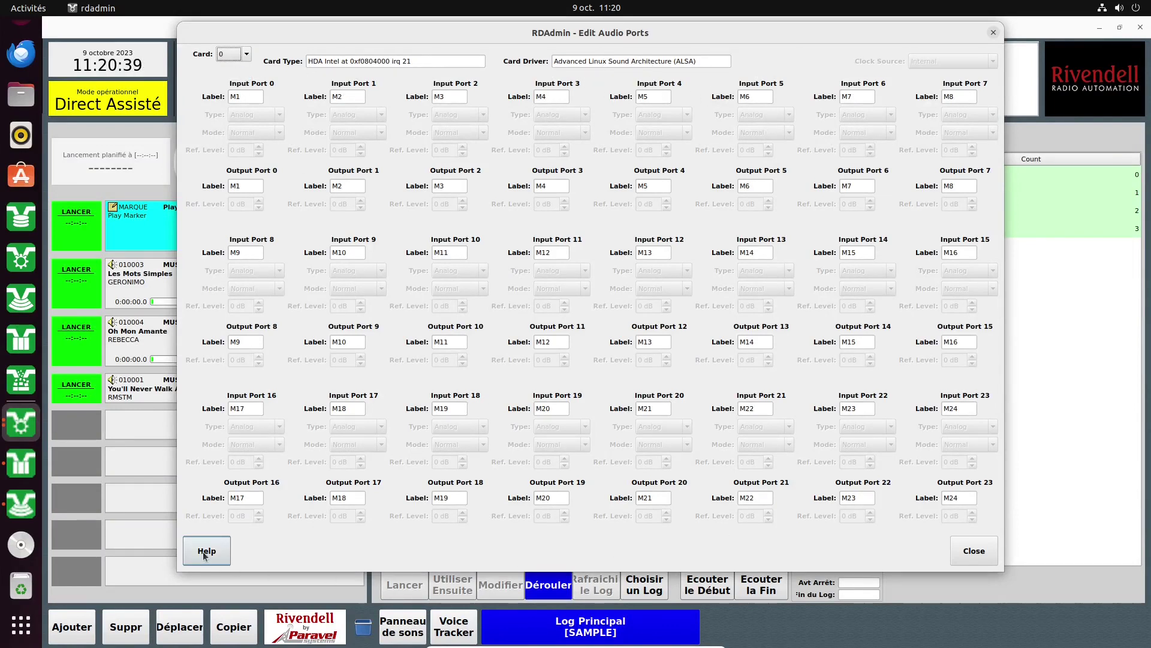
pyautogui.click(956, 564)
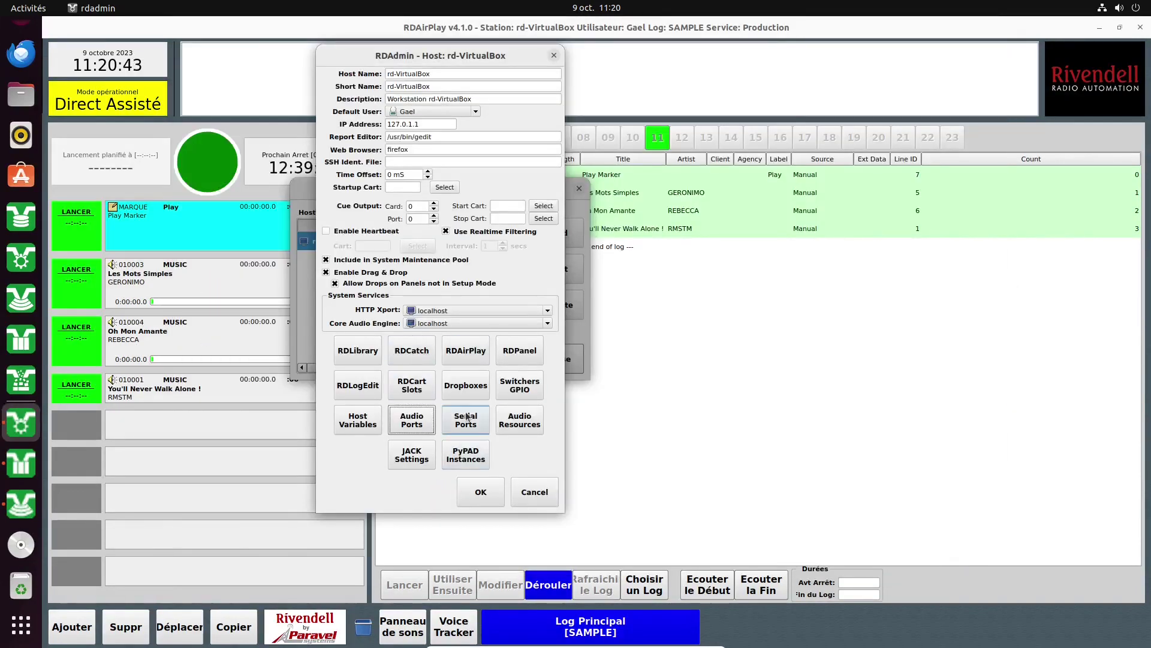
# Enable serial port Serial0 with a 9600 baud rate.
pyautogui.click(467, 416)
pyautogui.click(575, 234)
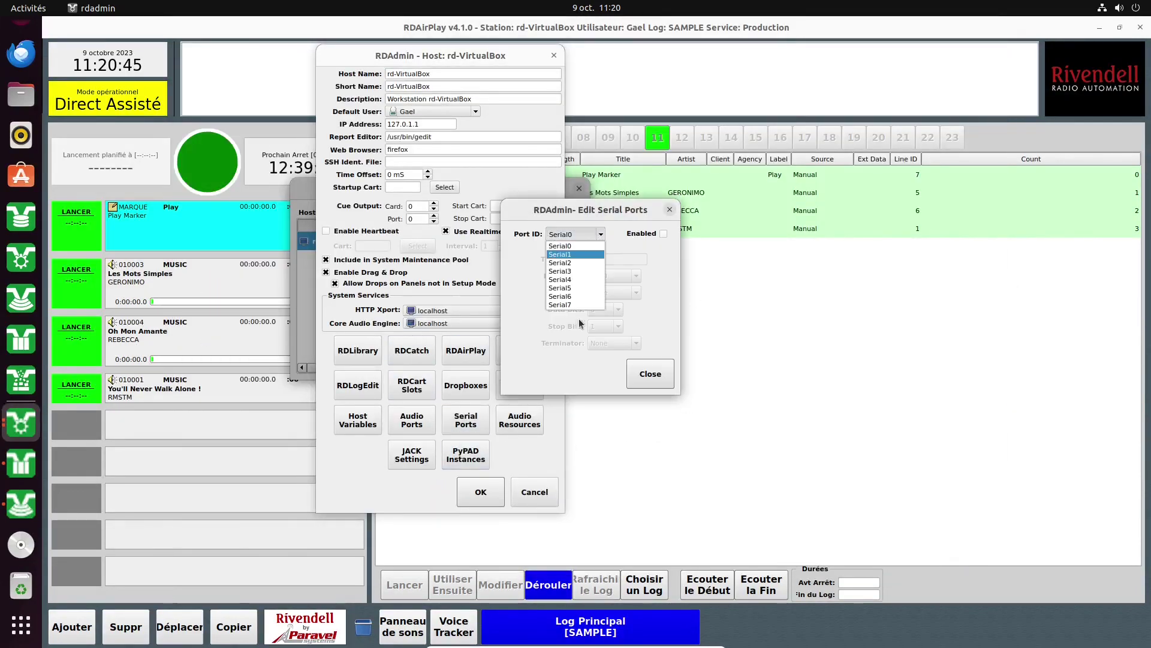
pyautogui.click(573, 247)
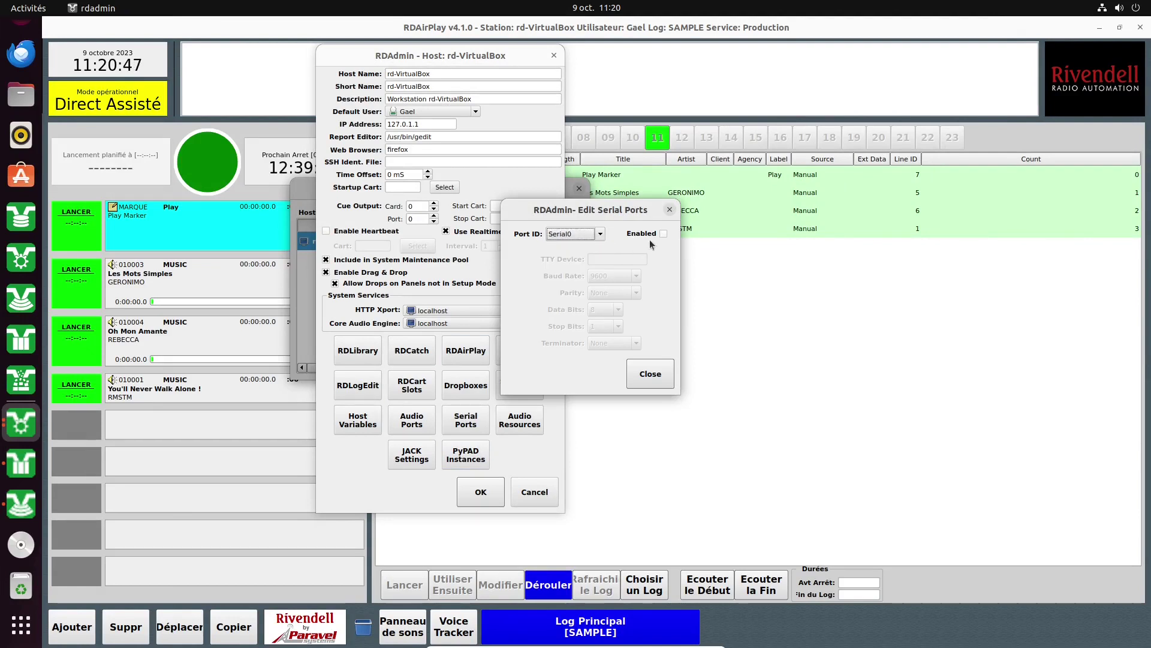
pyautogui.click(662, 234)
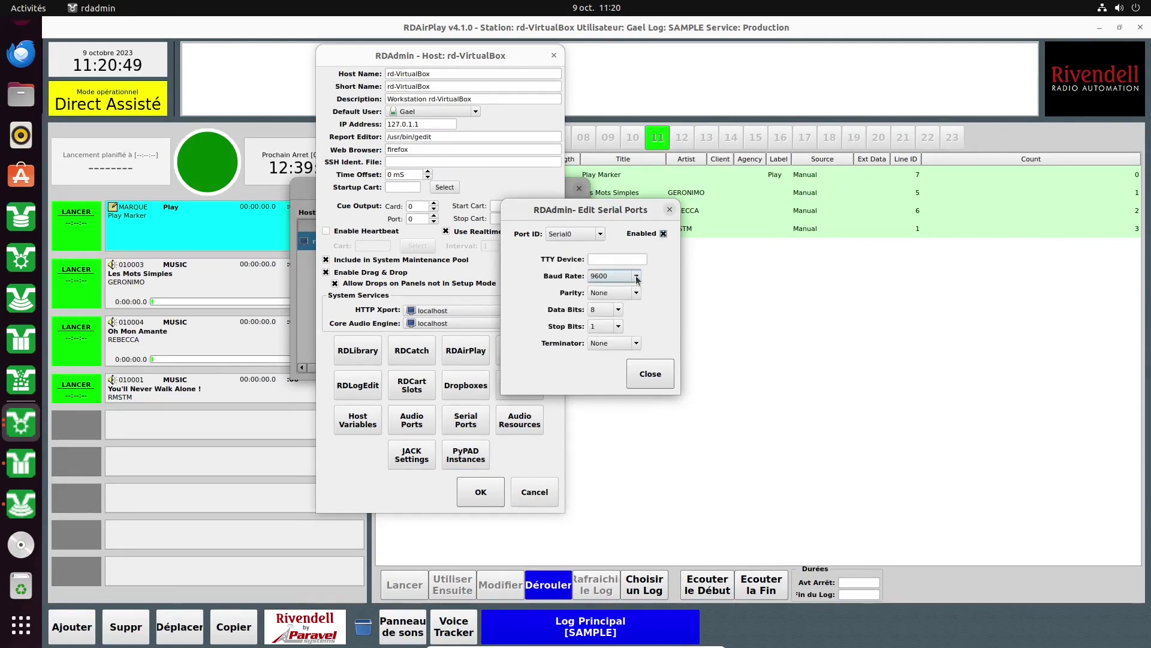
pyautogui.click(636, 276)
pyautogui.click(674, 354)
# Disable Serial0 again, close Serial Ports, and view rd-VirtualBox's Audio Resources.
pyautogui.click(593, 238)
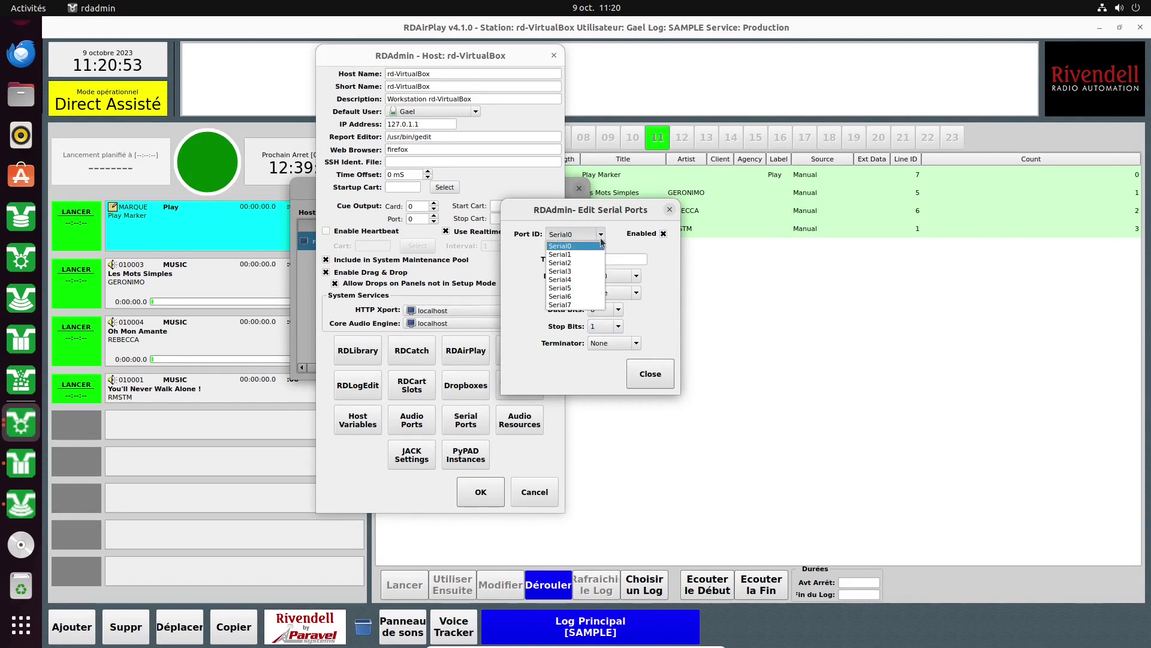
pyautogui.click(663, 234)
pyautogui.click(663, 233)
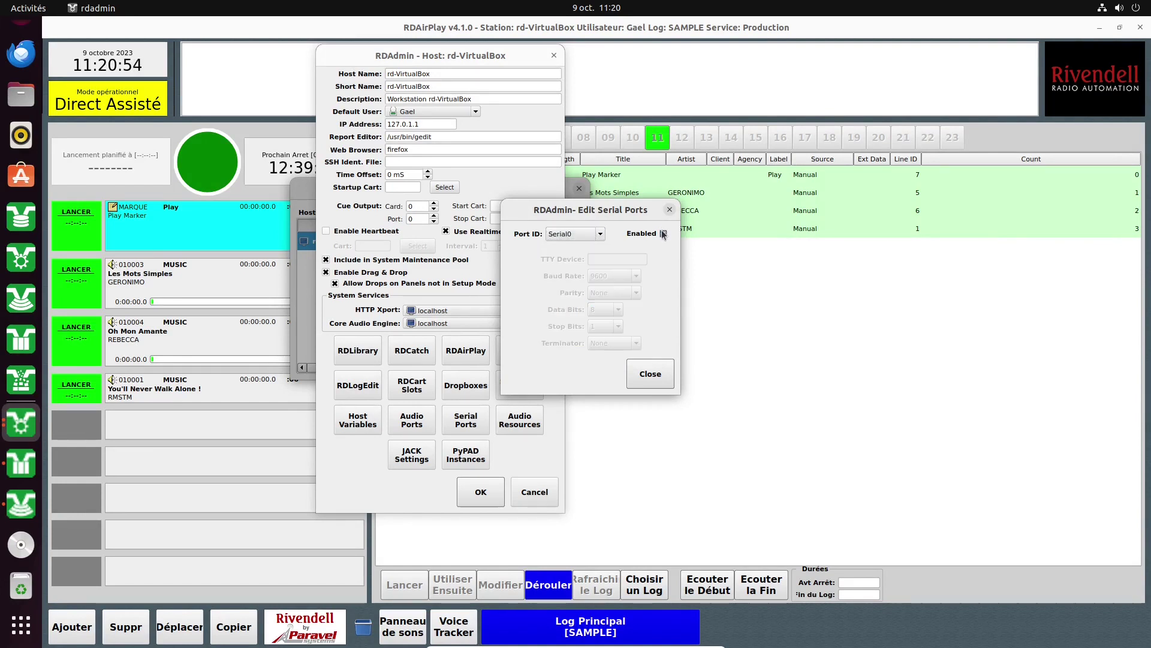
pyautogui.click(648, 374)
pyautogui.click(511, 424)
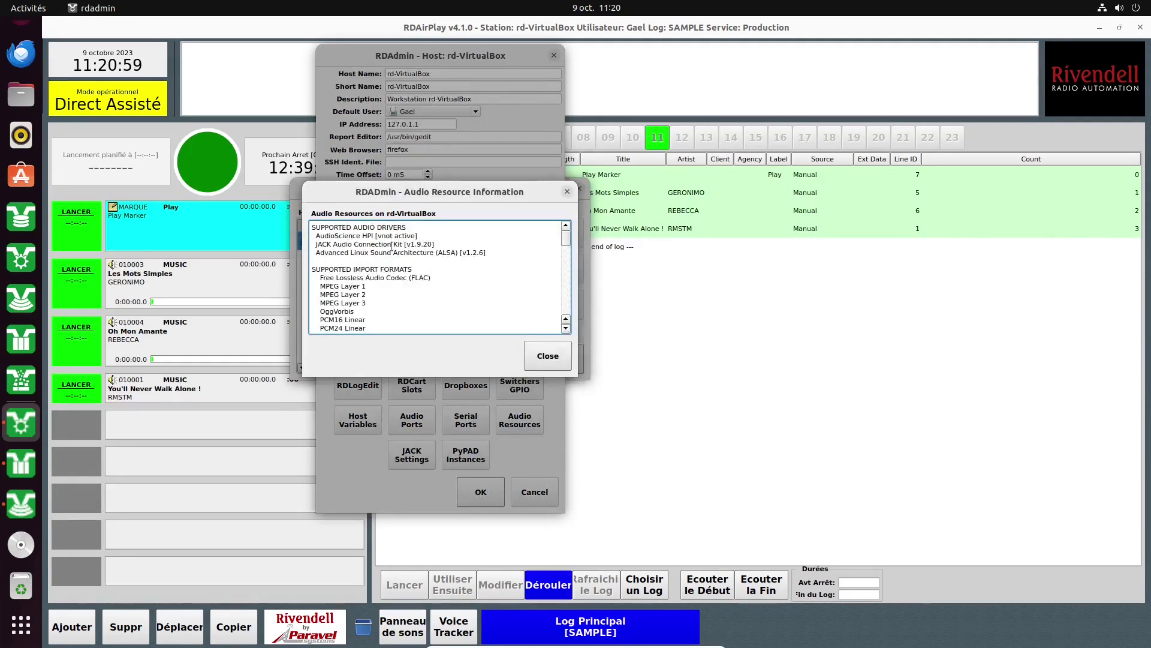
# Review Card 1's Inputs and Outputs in Audio Resource Information, then view the JACK configuration.
pyautogui.scroll(-6, 391, 246)
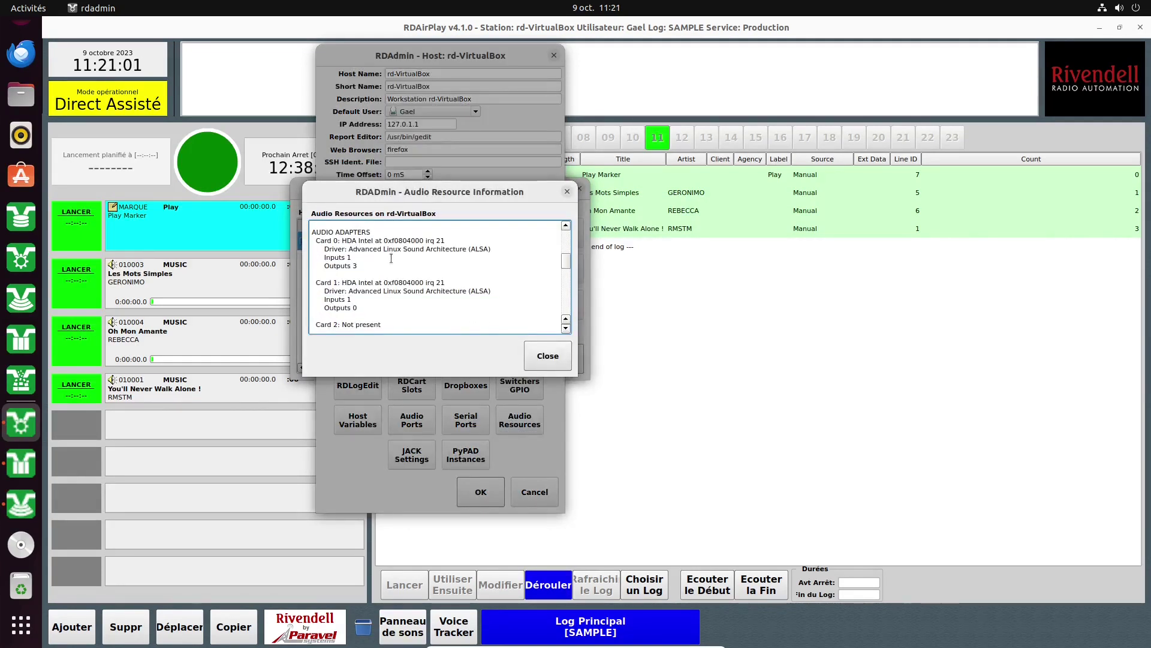
pyautogui.scroll(3, 389, 299)
pyautogui.scroll(-3, 389, 301)
pyautogui.moveTo(338, 258); pyautogui.dragTo(367, 295)
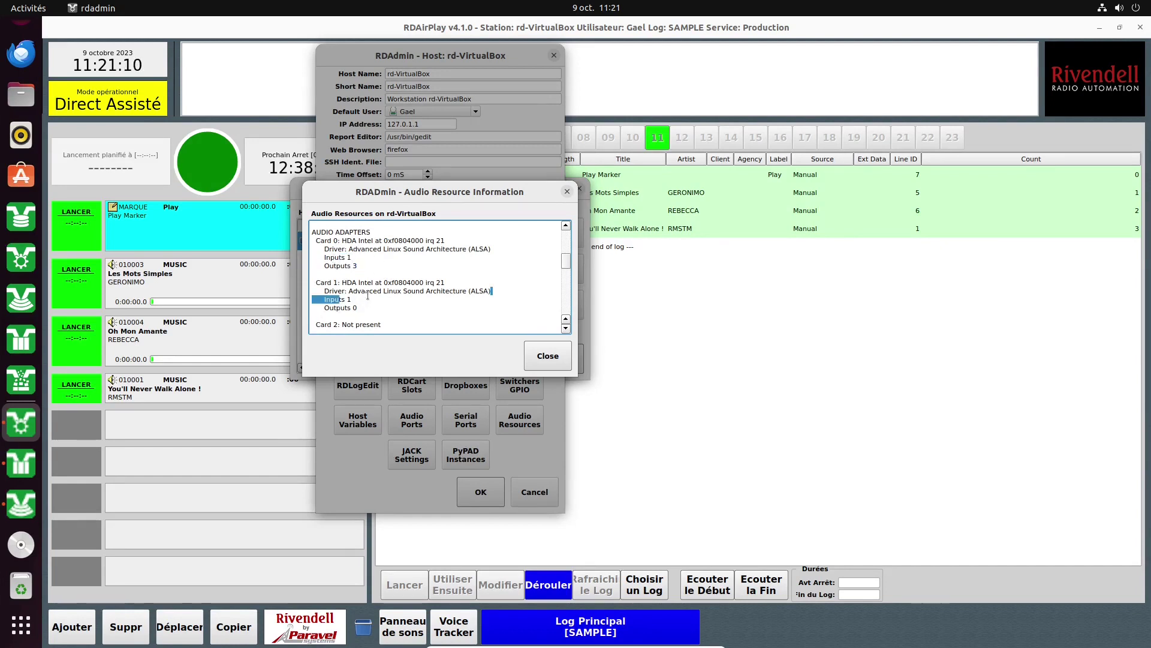
pyautogui.doubleClick(334, 307)
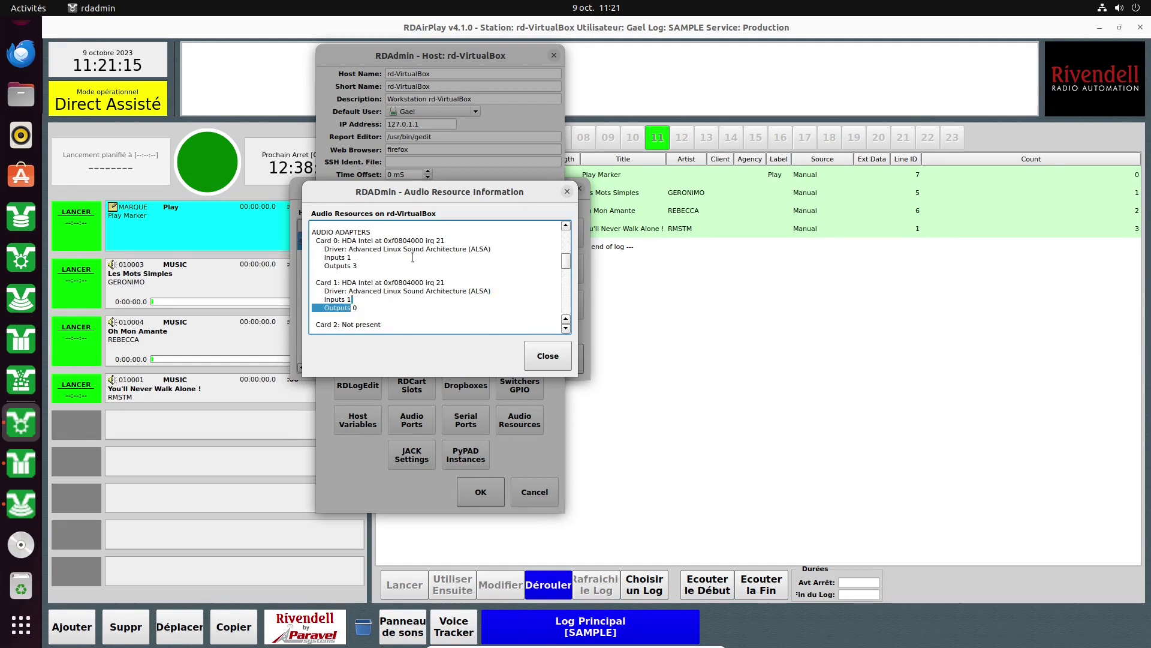
pyautogui.scroll(1, 412, 251)
pyautogui.click(559, 368)
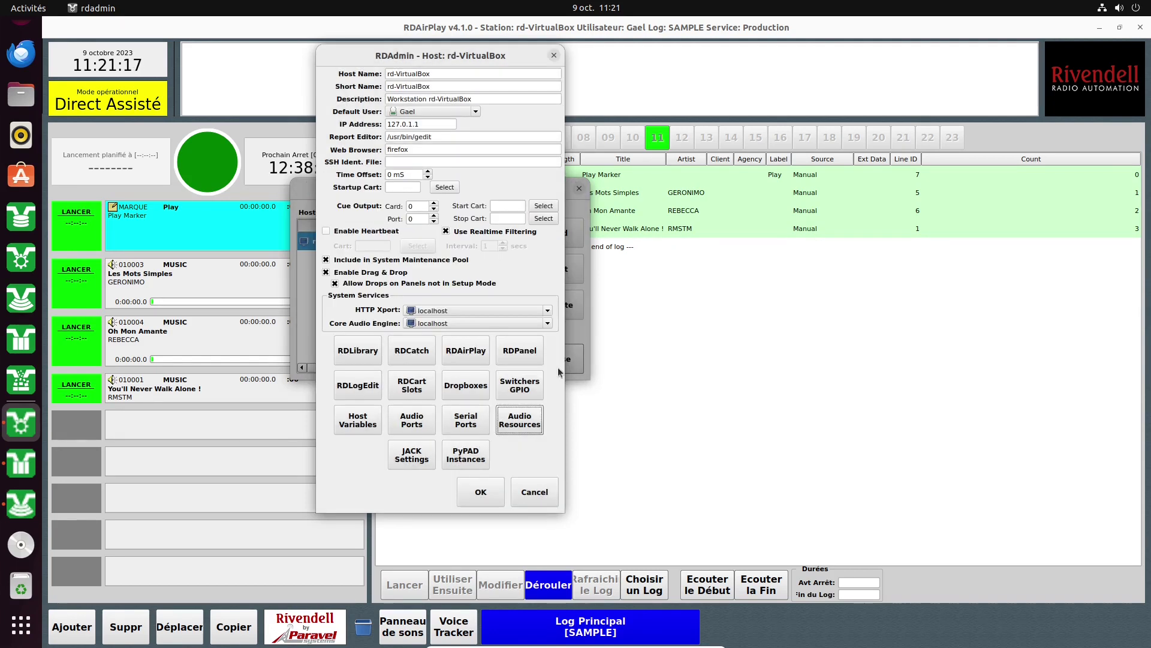
pyautogui.click(401, 460)
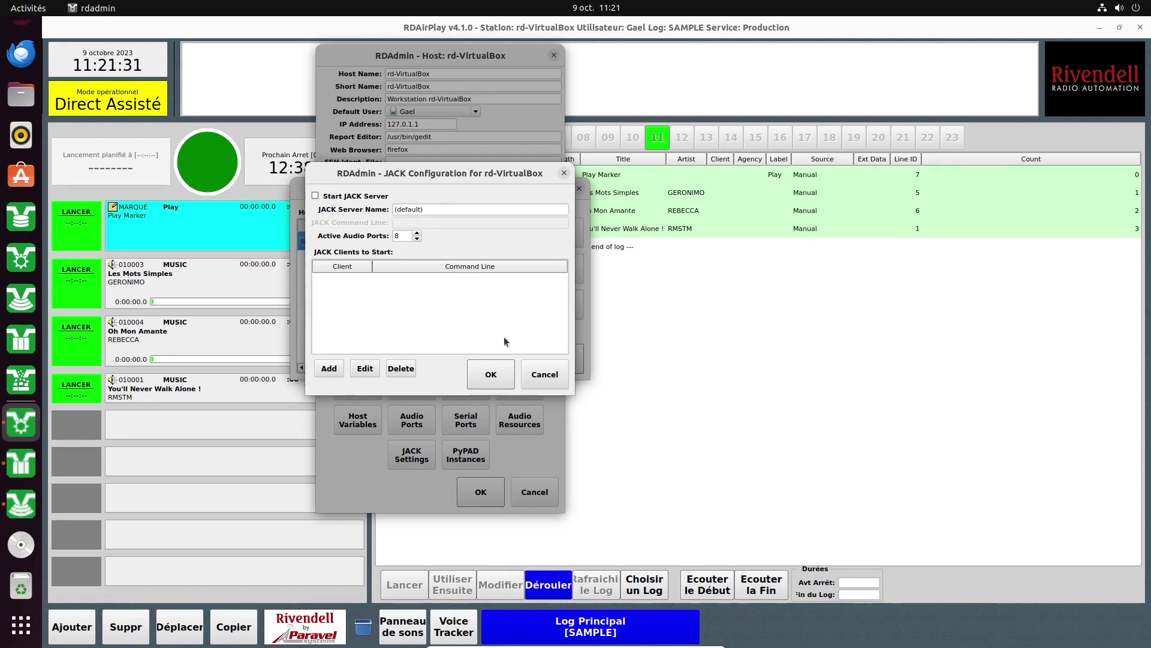
# Leave JACK and PyPAD Instances unchanged, save rd-VirtualBox's host settings, and close the Host List.
pyautogui.click(538, 377)
pyautogui.click(466, 455)
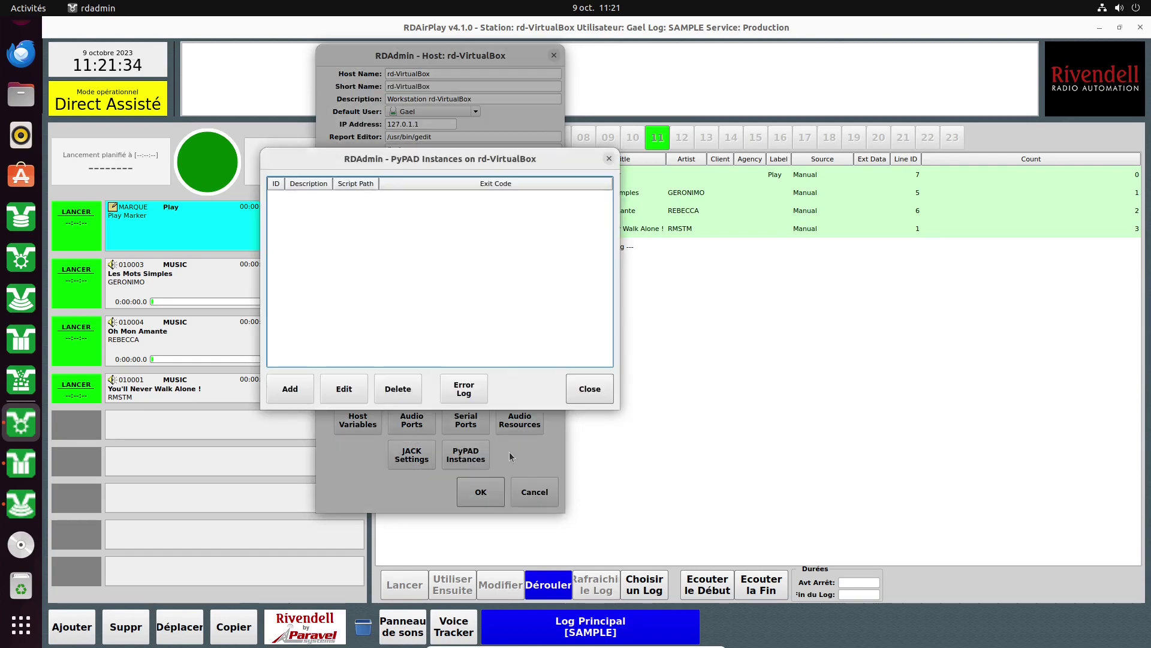
pyautogui.click(289, 389)
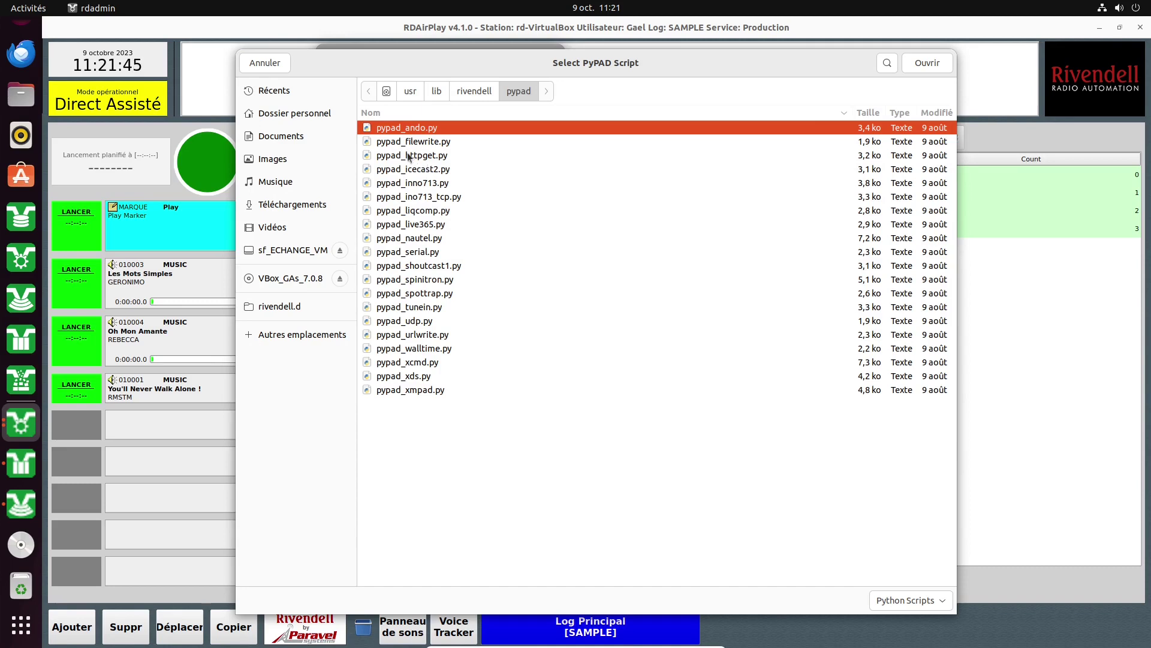
pyautogui.click(264, 63)
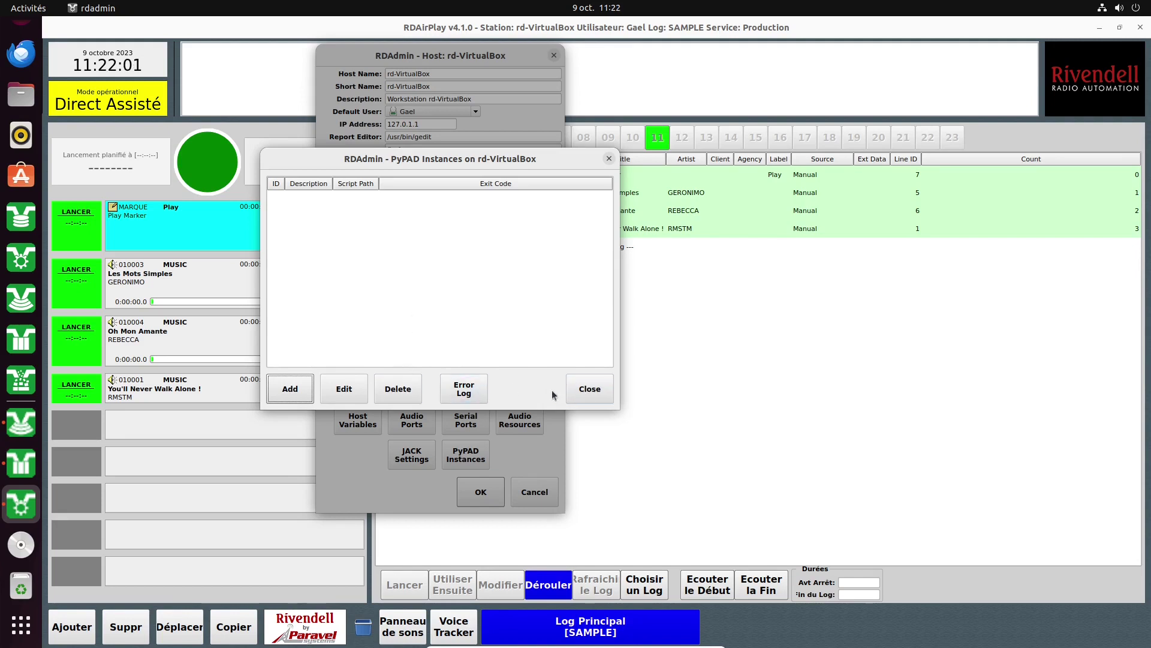
pyautogui.click(590, 389)
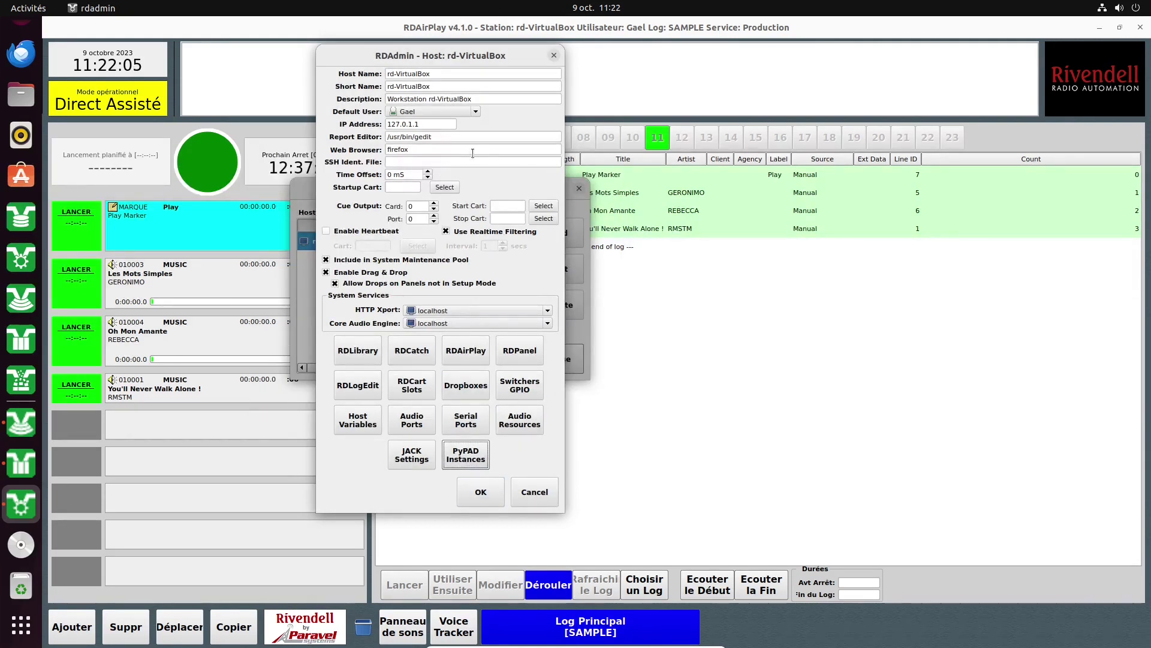
pyautogui.click(482, 492)
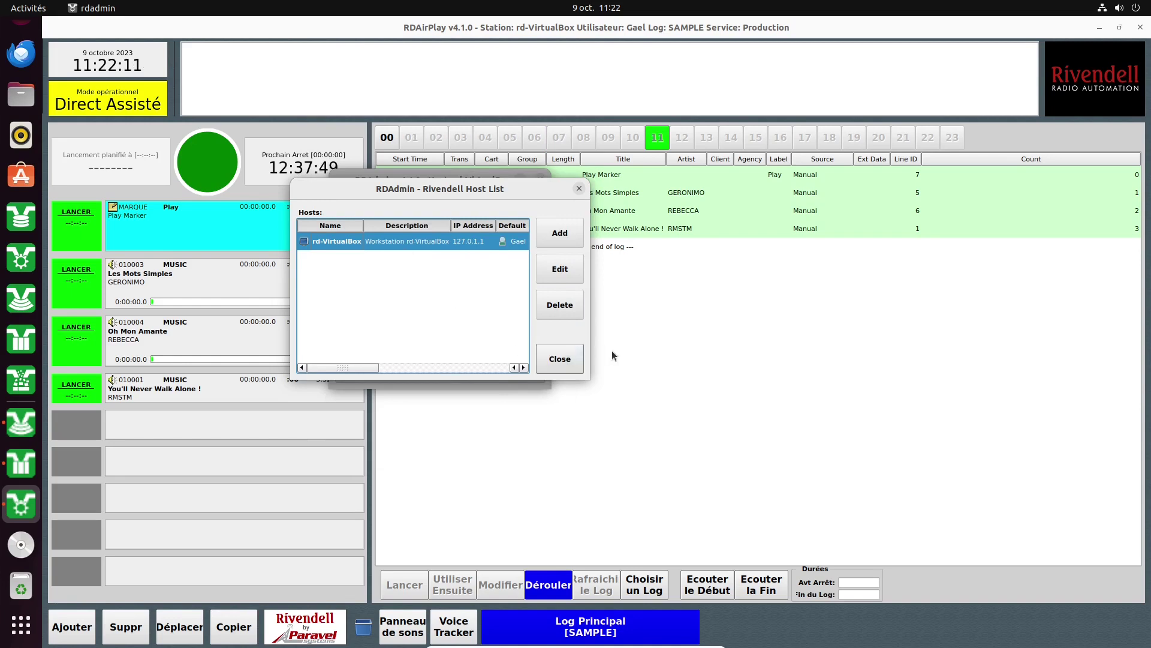
pyautogui.click(570, 367)
# Keep the system sample rate at 44100 in System-Wide Settings.
pyautogui.click(467, 281)
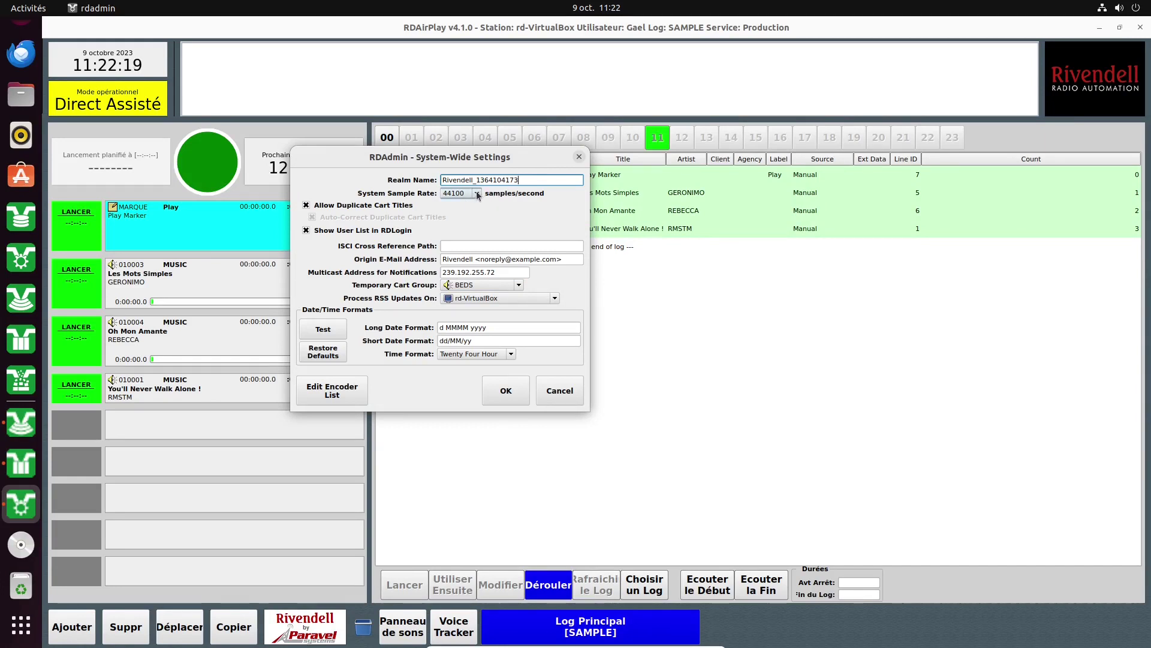
pyautogui.click(478, 193)
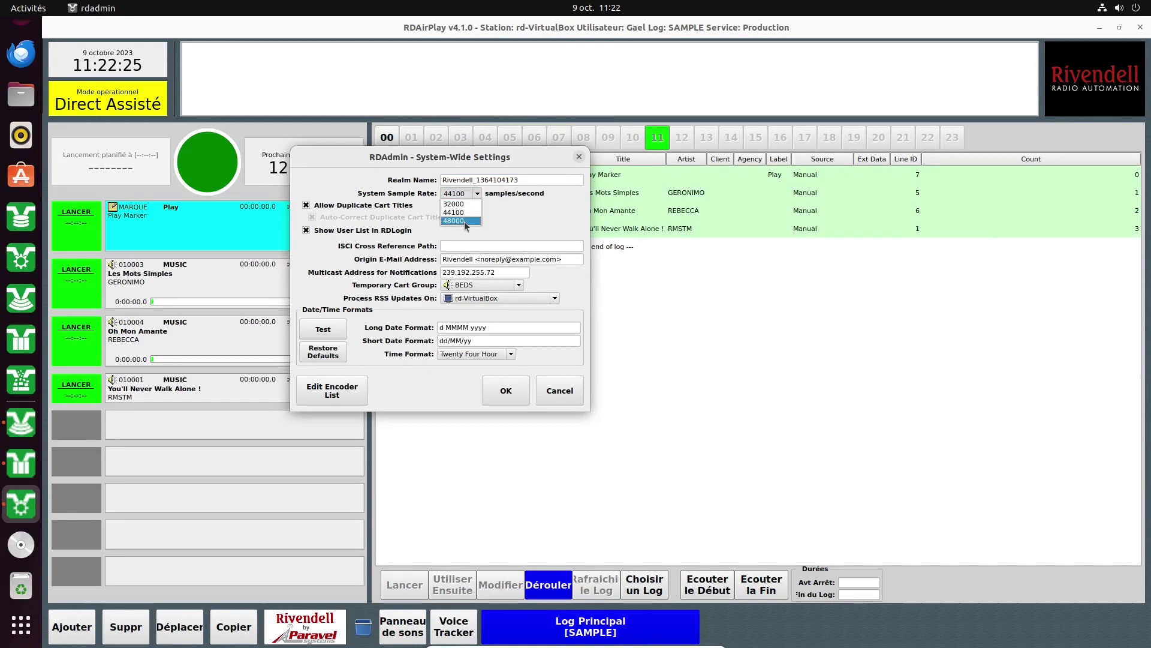
pyautogui.click(490, 221)
pyautogui.click(480, 193)
pyautogui.click(472, 211)
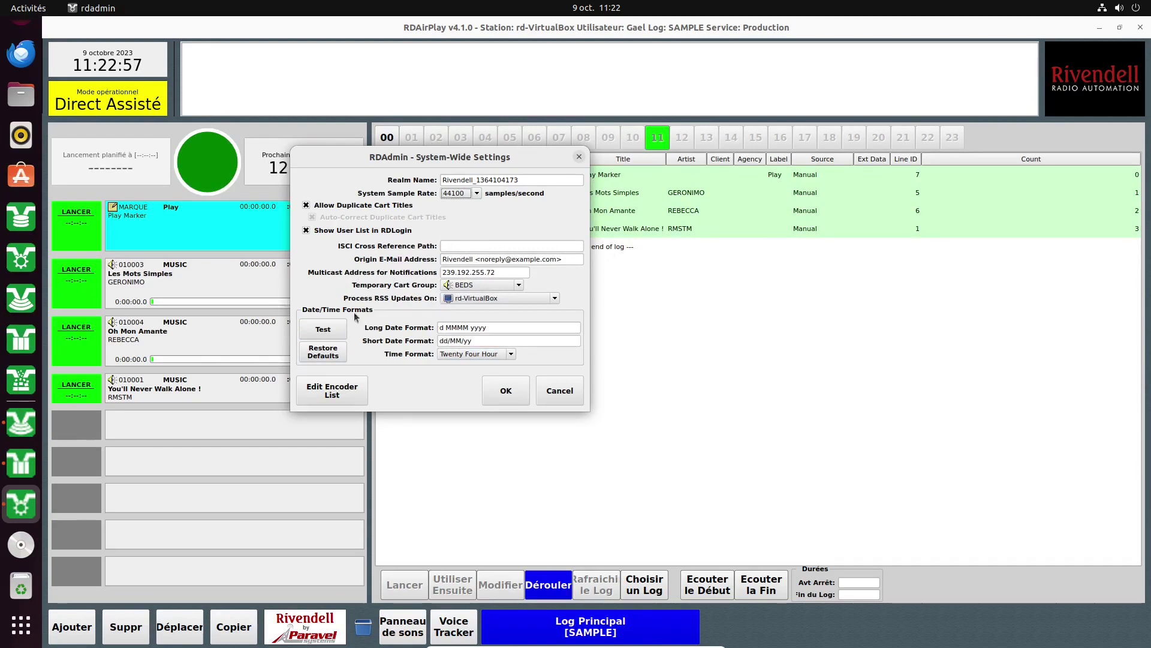
# Test the date/time formats, review the long date format d MMMM yyyy, and view encoder profiles.
pyautogui.click(324, 330)
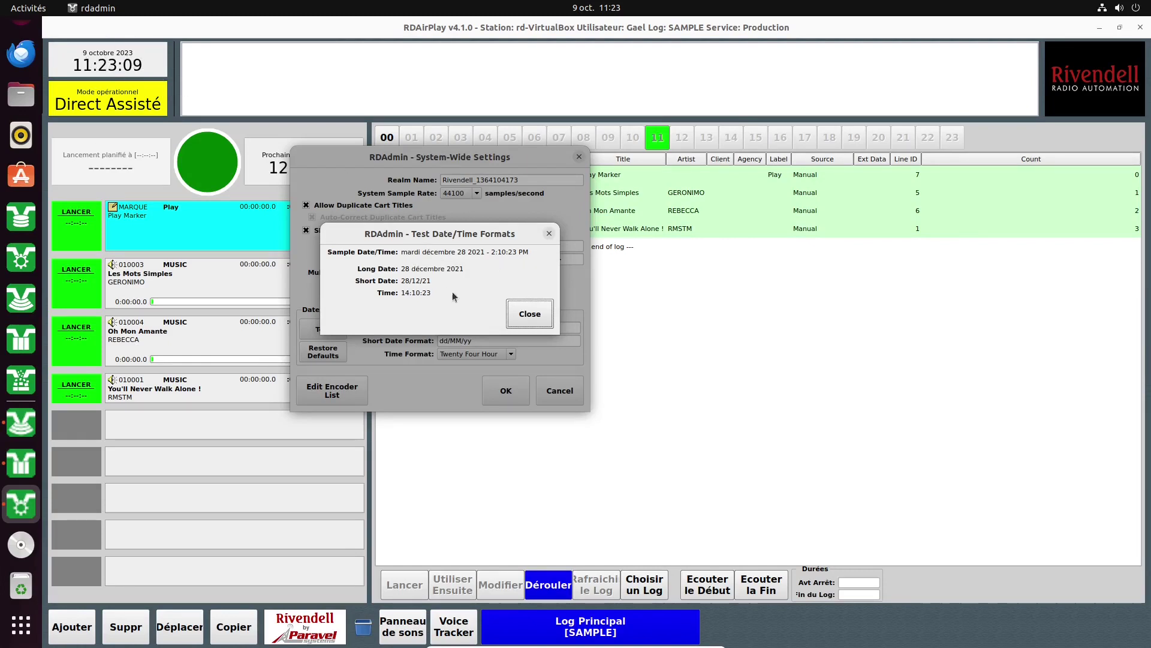
pyautogui.click(528, 315)
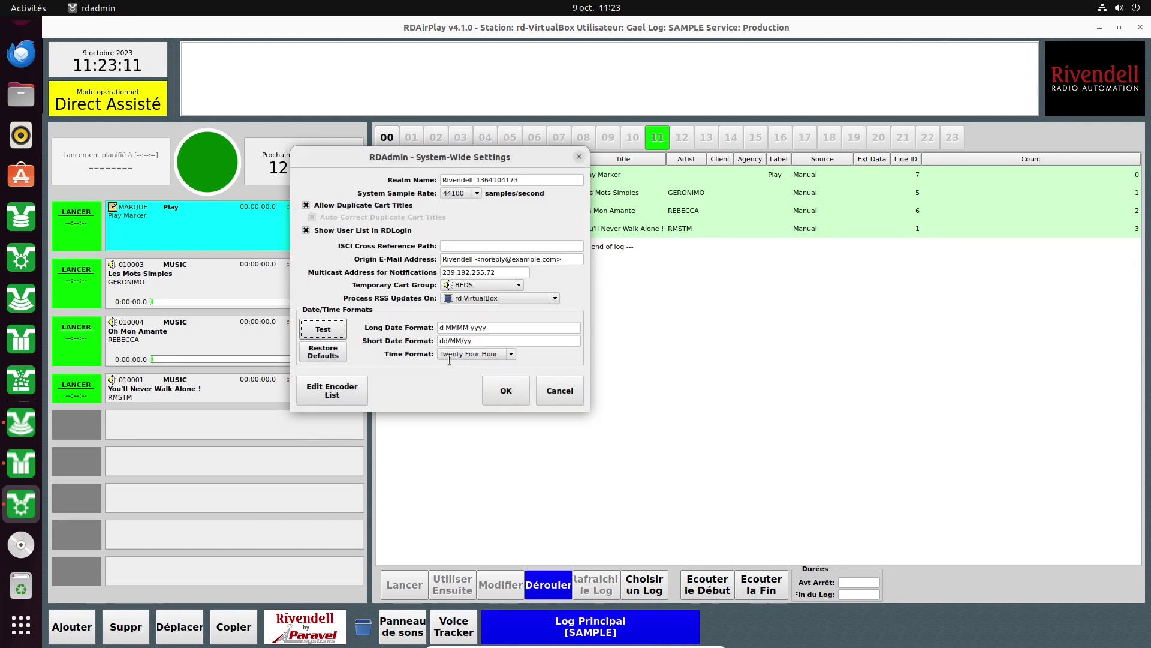
pyautogui.click(485, 328)
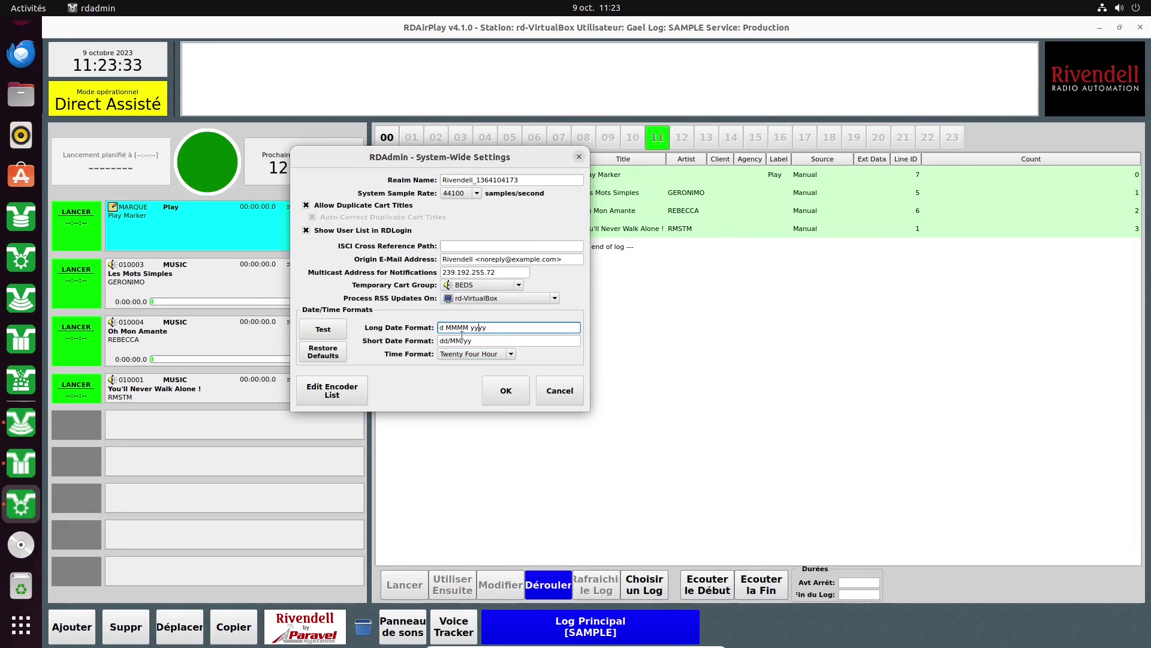
pyautogui.click(332, 390)
# Keep the Test encoder profile at PCM16, close Encoder Profiles, and save System-Wide Settings.
pyautogui.doubleClick(358, 221)
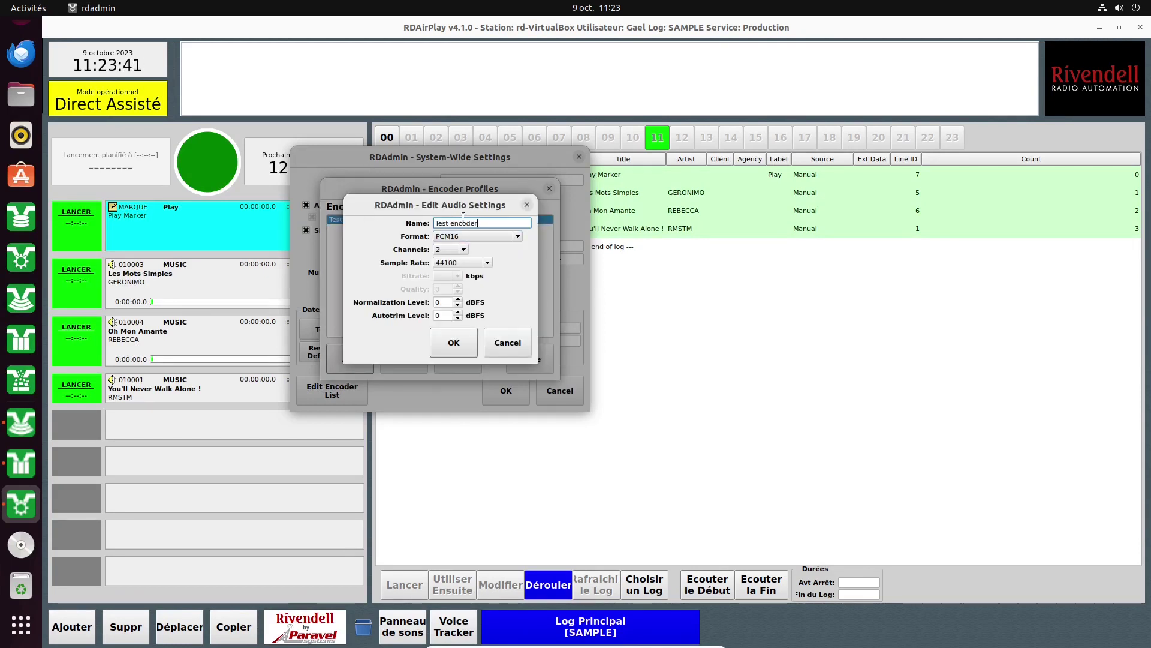
pyautogui.click(451, 239)
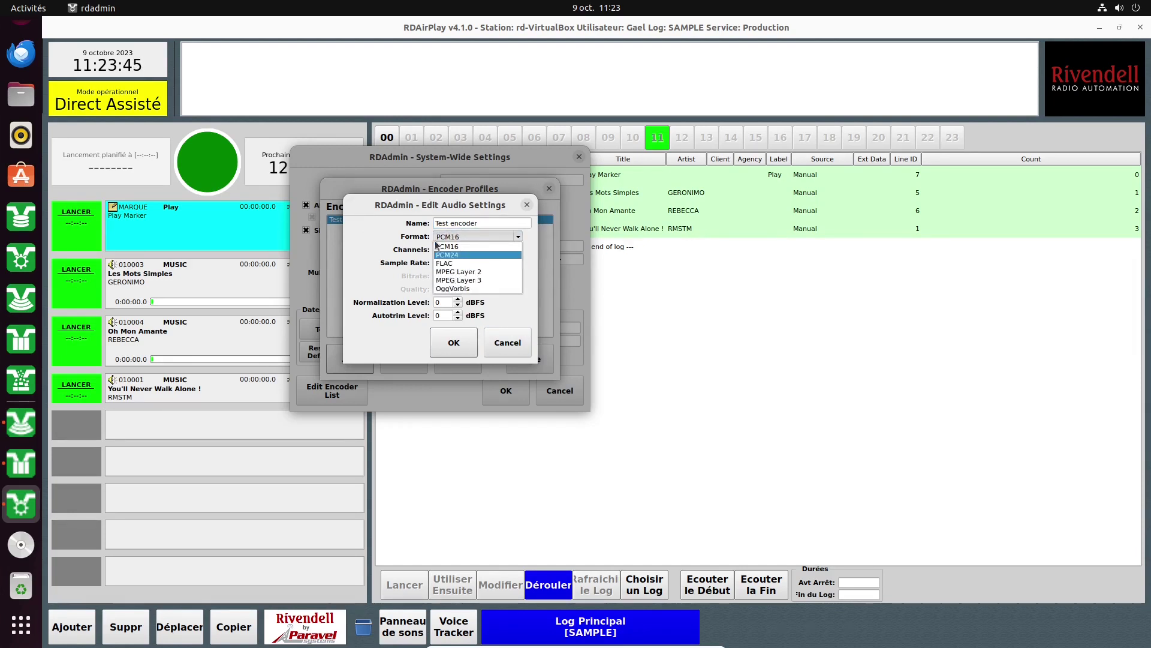
pyautogui.click(404, 245)
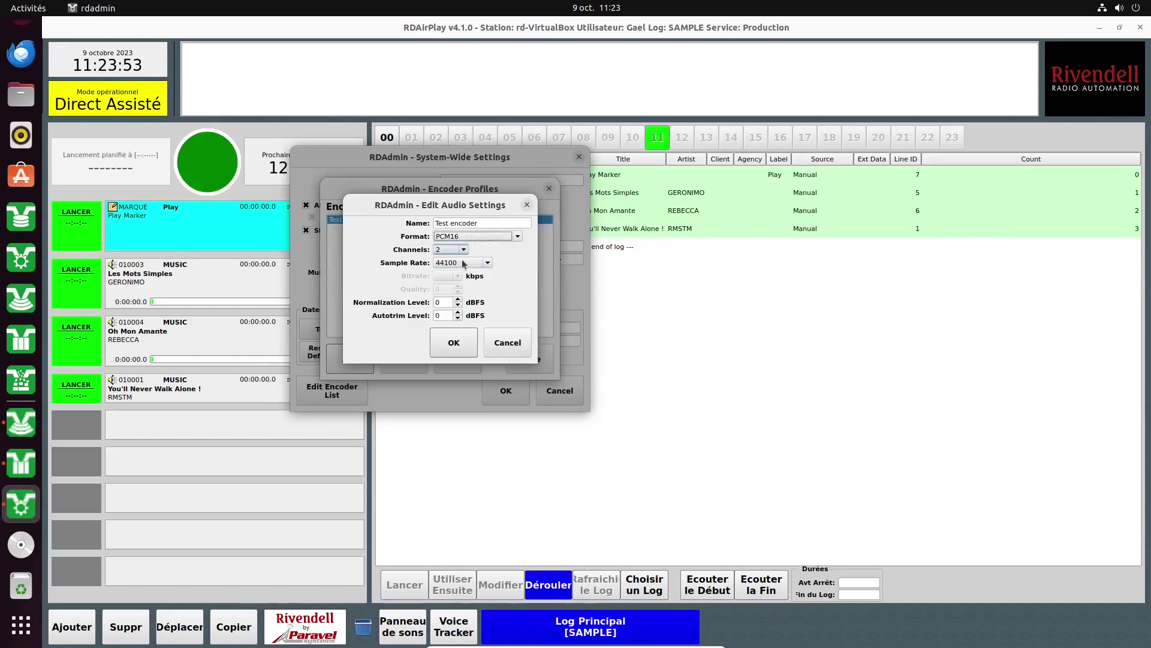
pyautogui.click(469, 349)
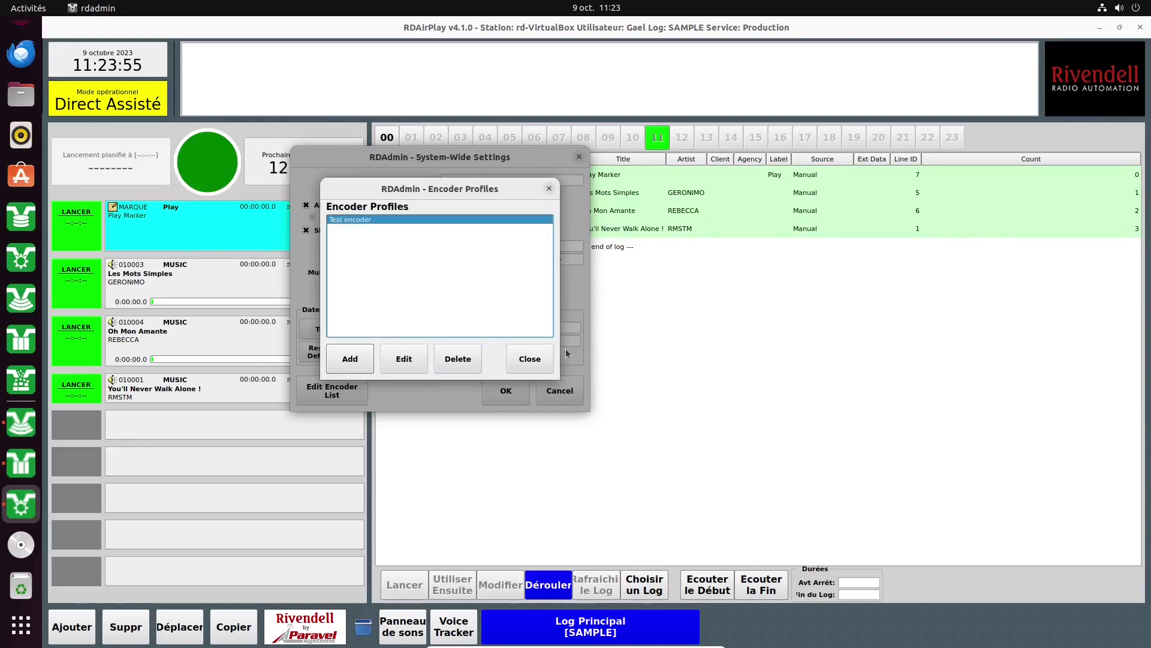
pyautogui.click(530, 358)
pyautogui.click(507, 390)
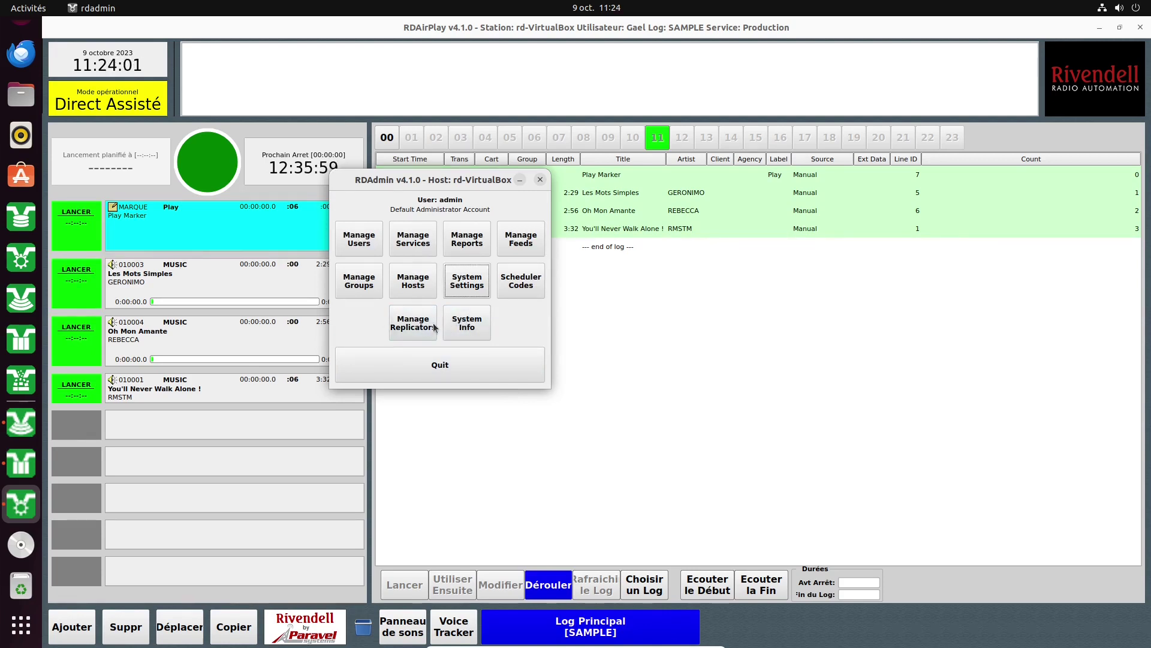
# Inspect the replicat replicator's settings twice without changes and close the Replicators list.
pyautogui.click(411, 327)
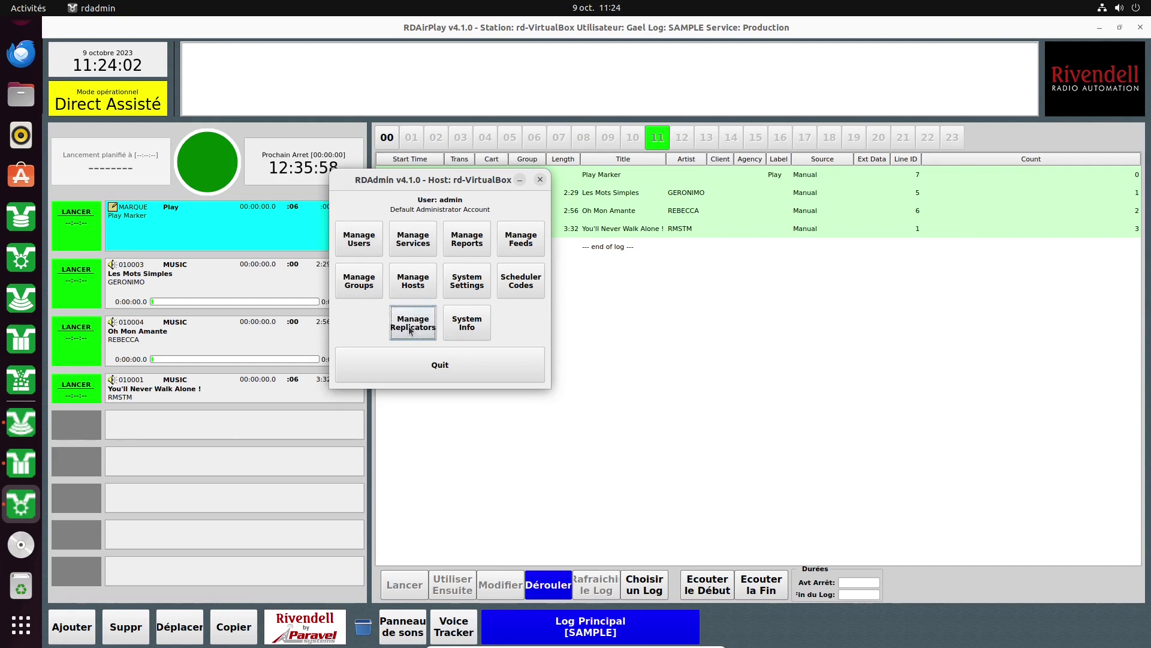
pyautogui.doubleClick(319, 186)
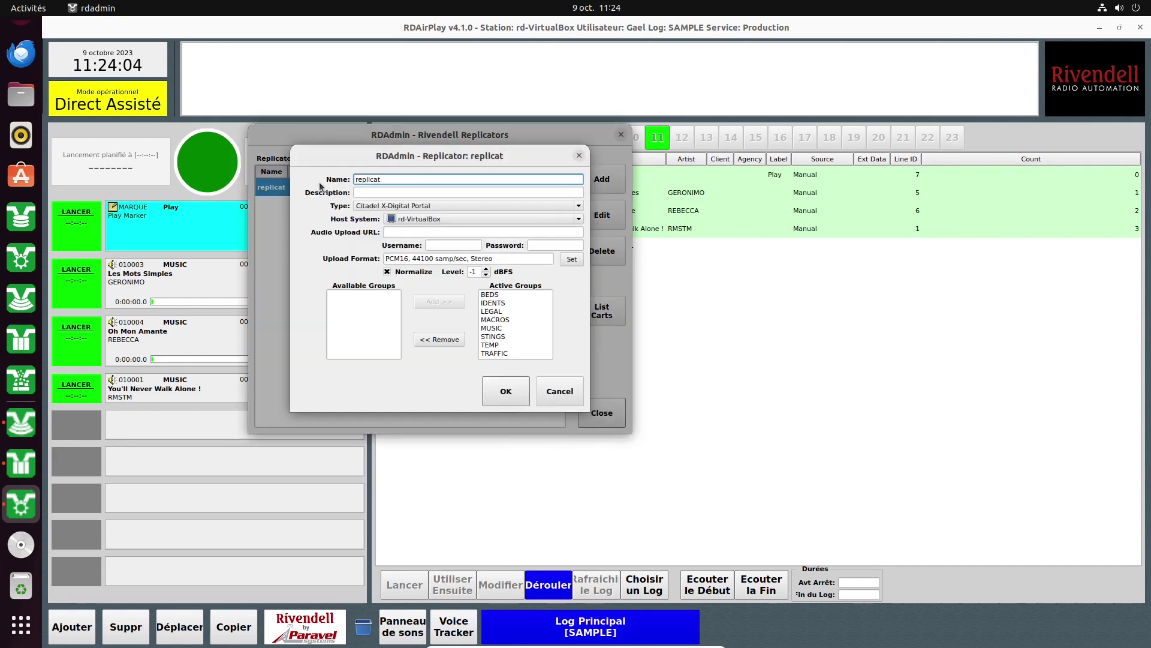
pyautogui.click(580, 155)
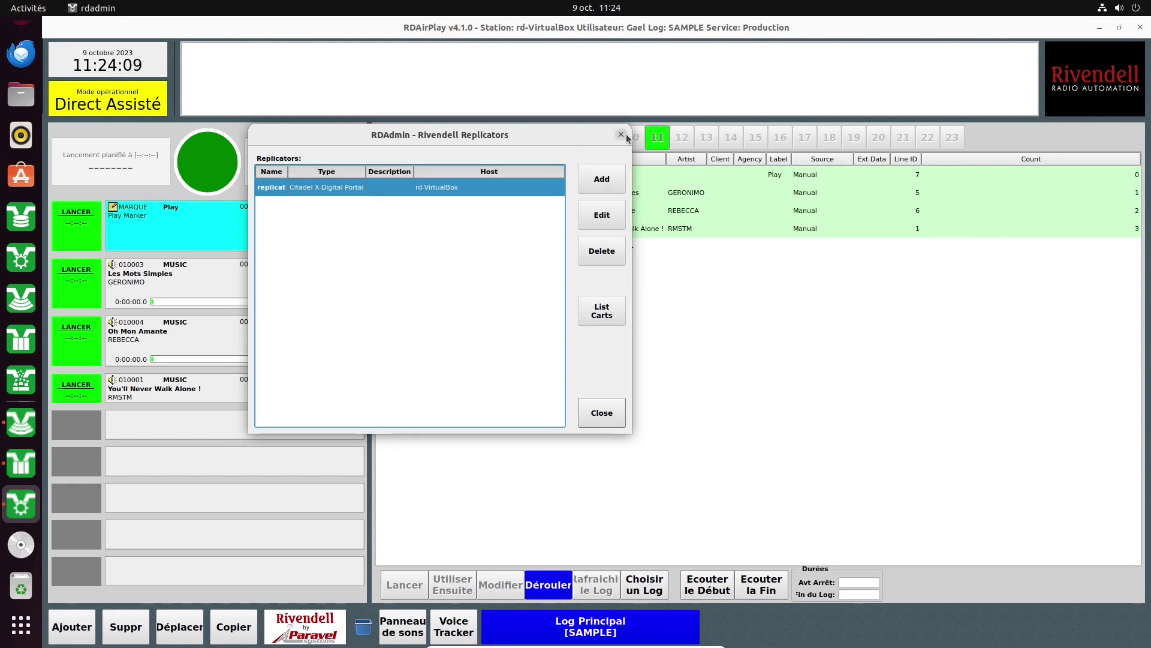
pyautogui.doubleClick(404, 190)
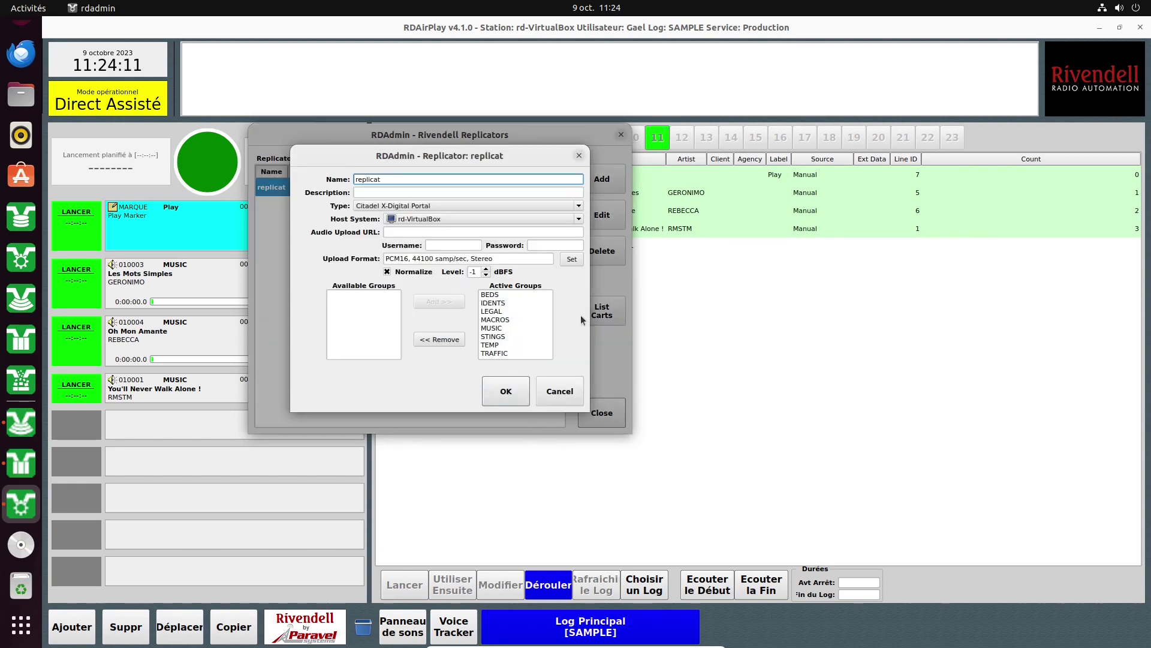
pyautogui.click(579, 158)
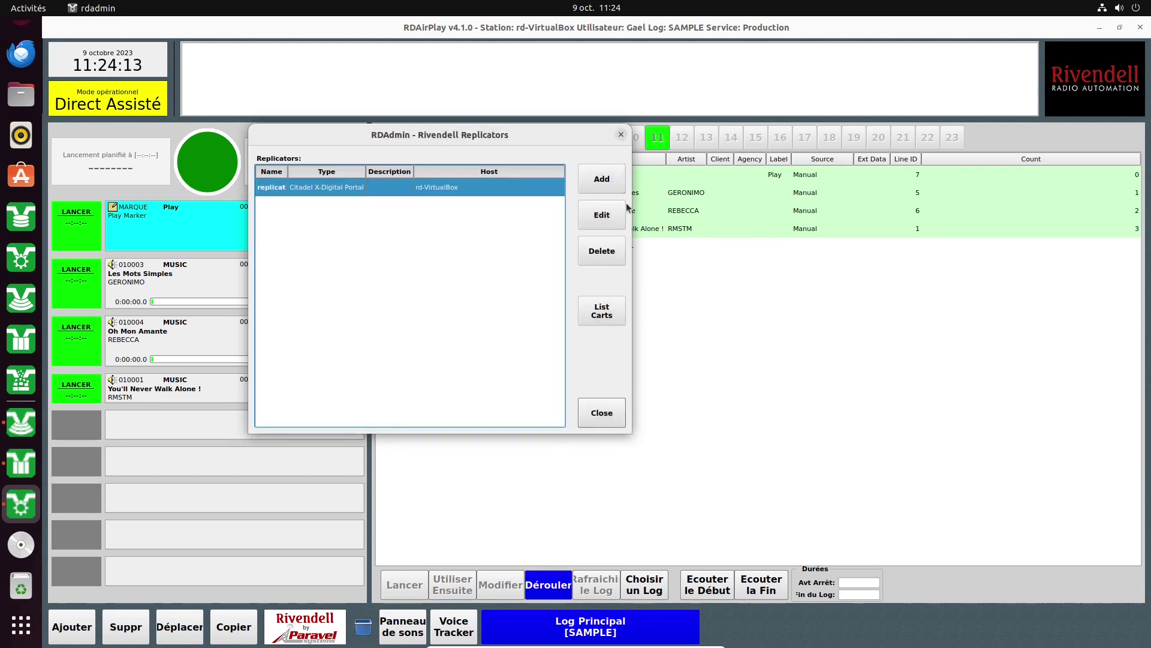
pyautogui.click(613, 414)
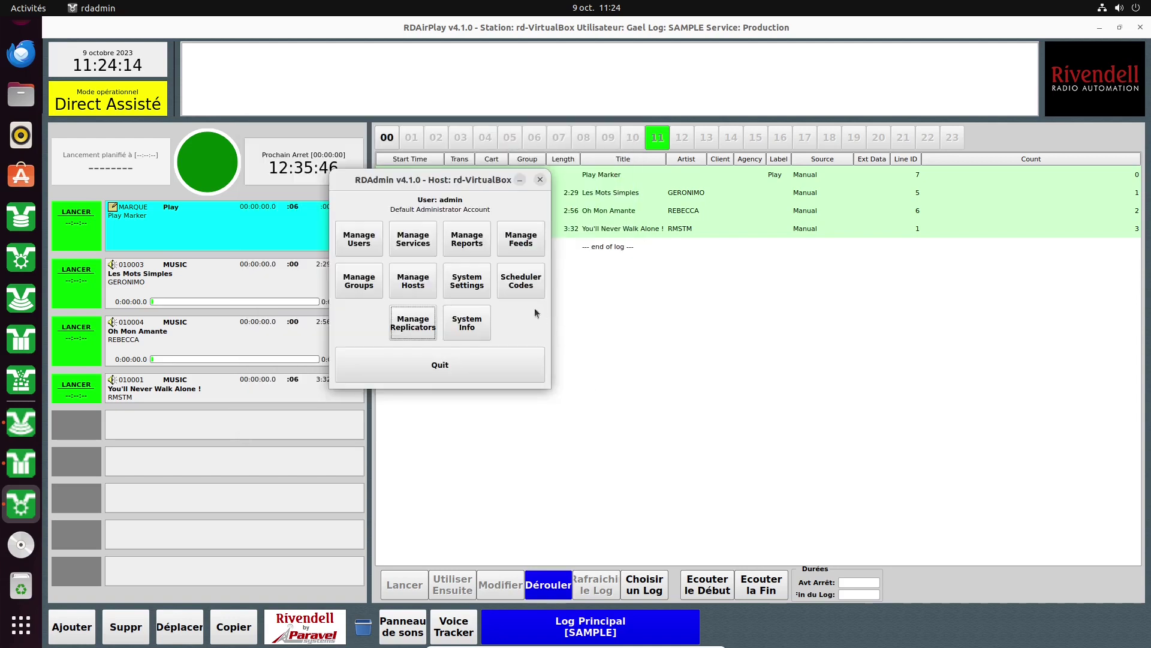
# Check System Info, then view the Scheduler Codes list.
pyautogui.click(467, 329)
pyautogui.click(537, 351)
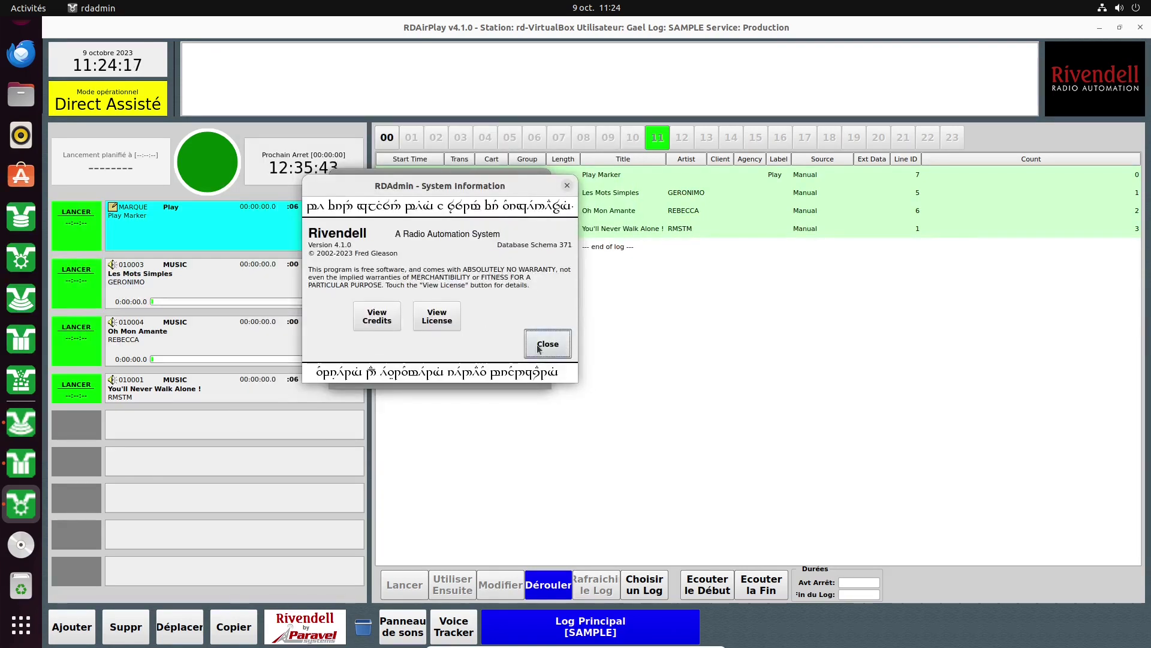
pyautogui.click(521, 281)
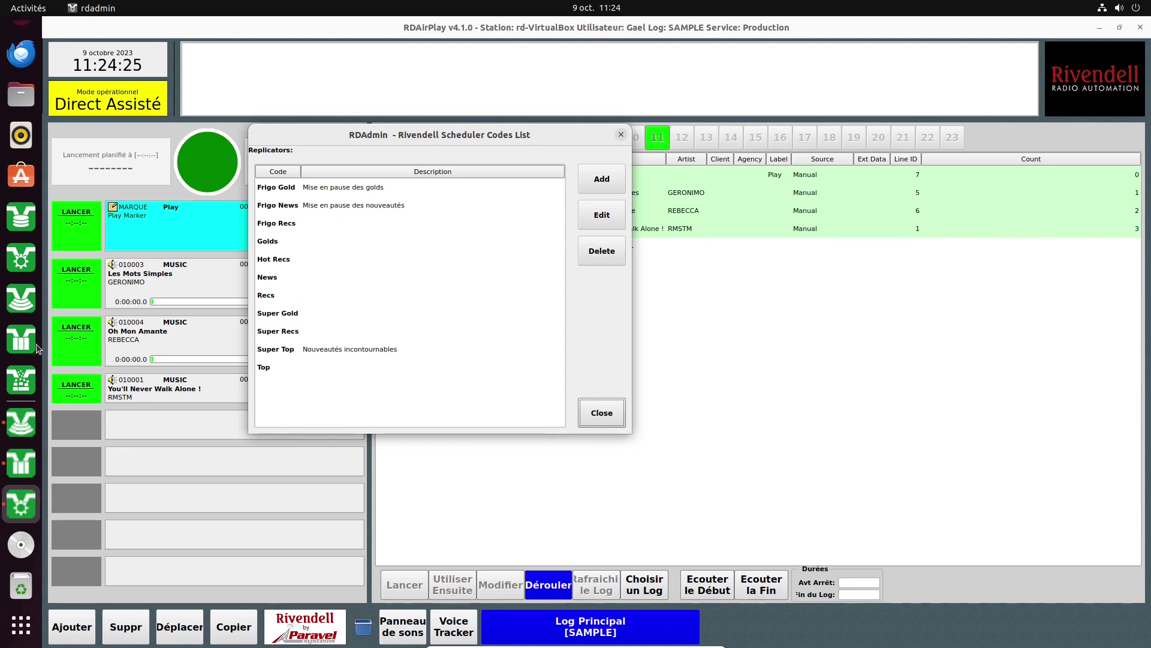
# Bring RDLibrary forward and filter carts by scheduler code Frigo Gold, then News.
pyautogui.click(18, 464)
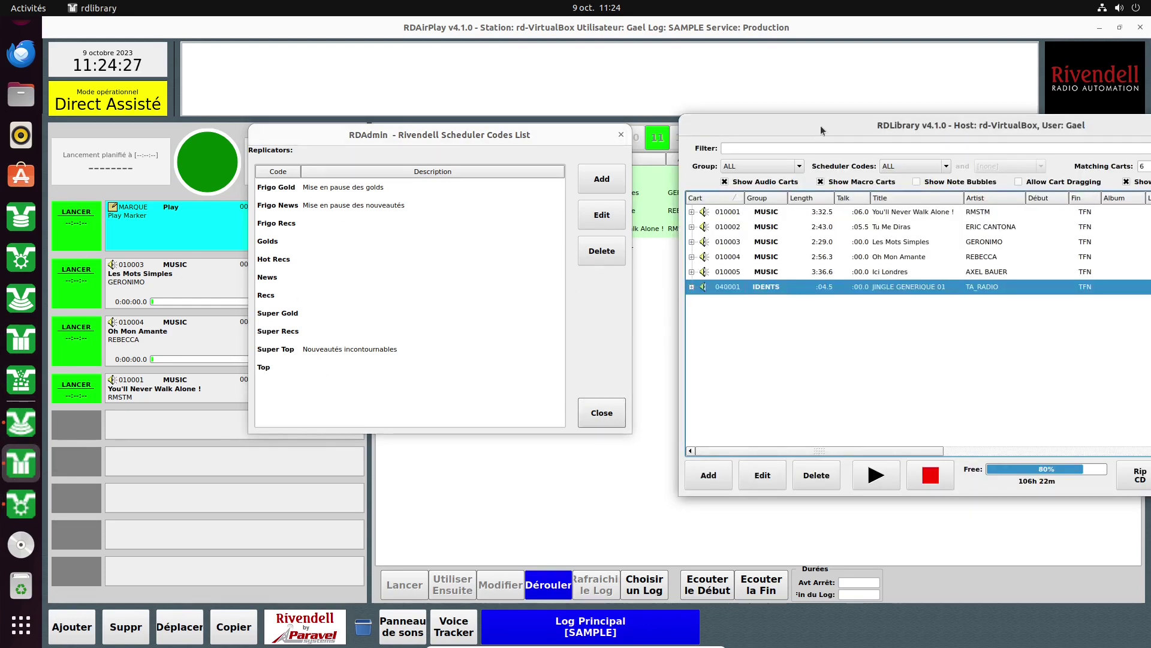
pyautogui.moveTo(799, 130); pyautogui.dragTo(534, 105)
pyautogui.click(624, 142)
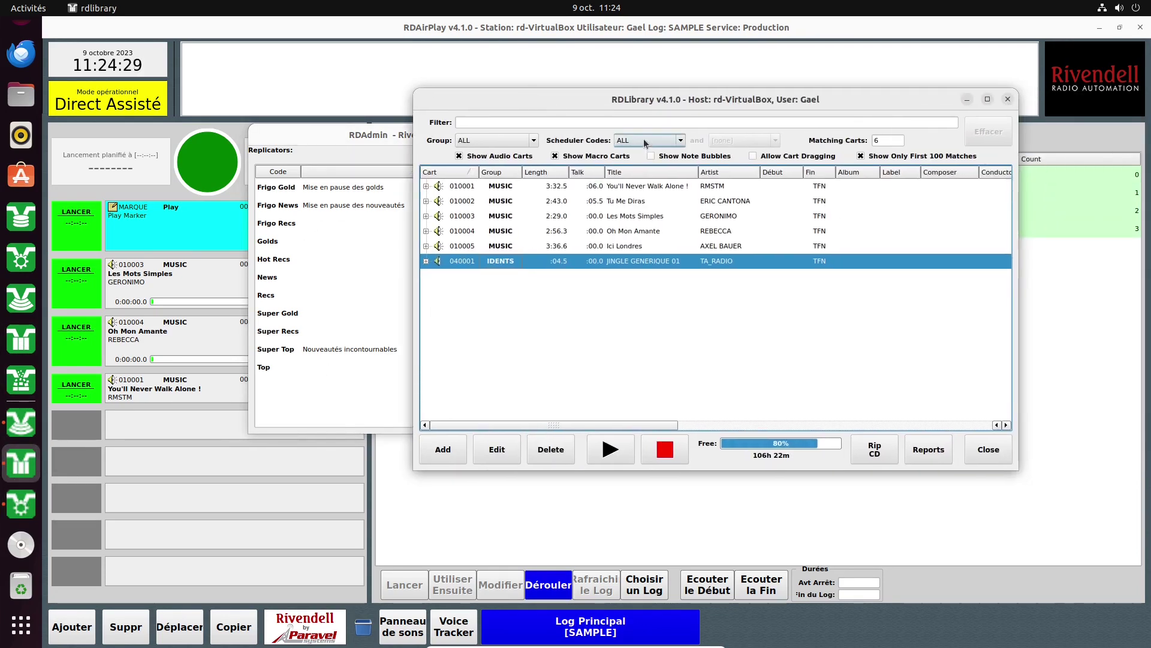
pyautogui.click(635, 162)
pyautogui.click(636, 141)
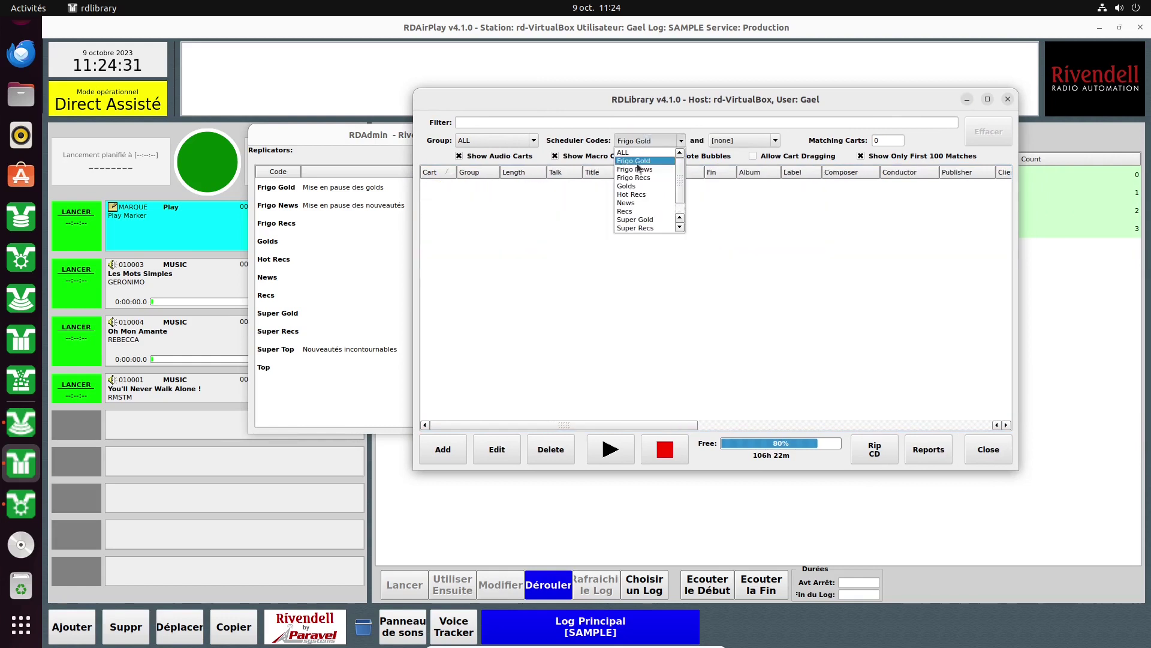
pyautogui.click(630, 204)
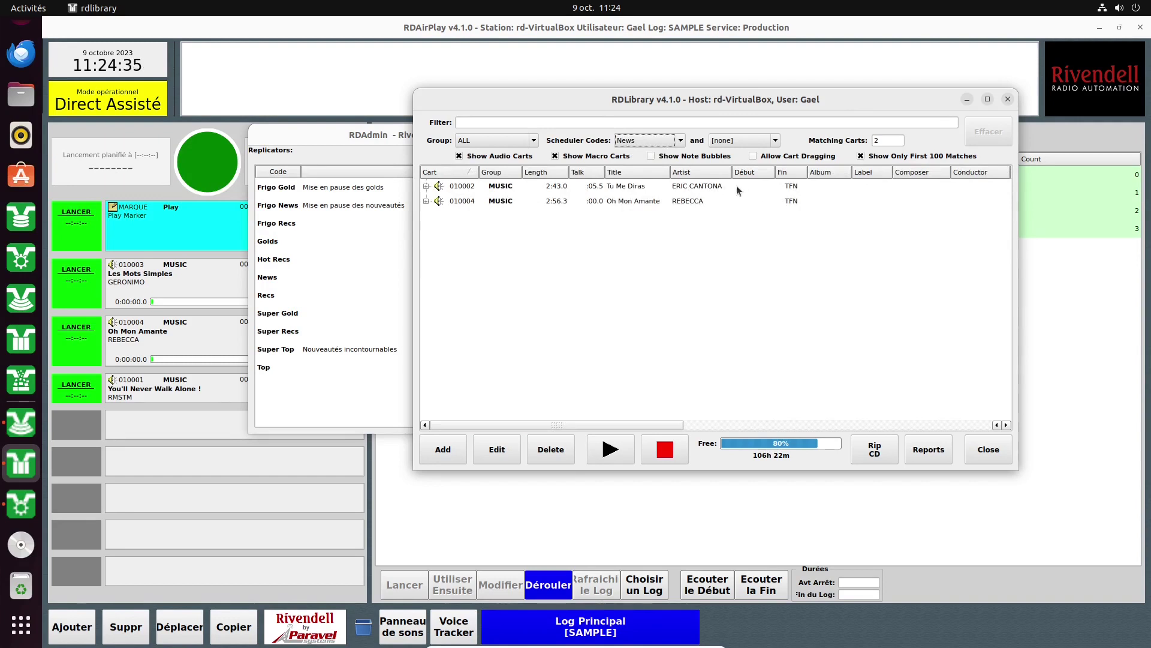
# Set the second scheduler code filter to Hot Recs, then change it to Golds.
pyautogui.click(740, 141)
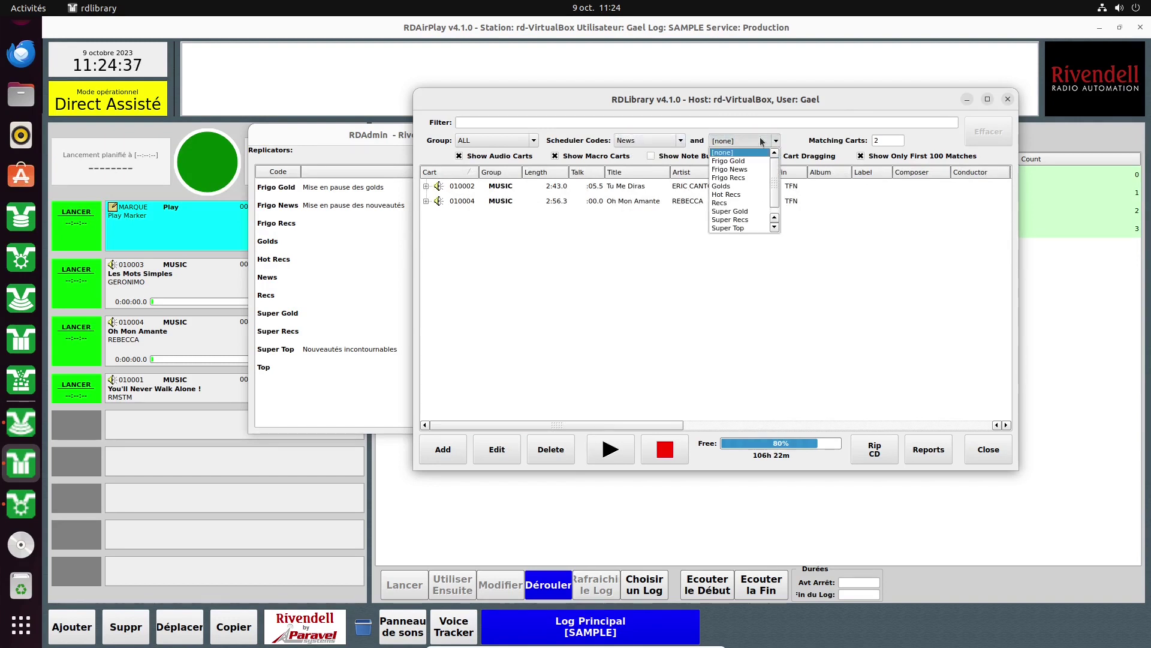
pyautogui.click(737, 202)
pyautogui.hotkey('alt', 'Down')
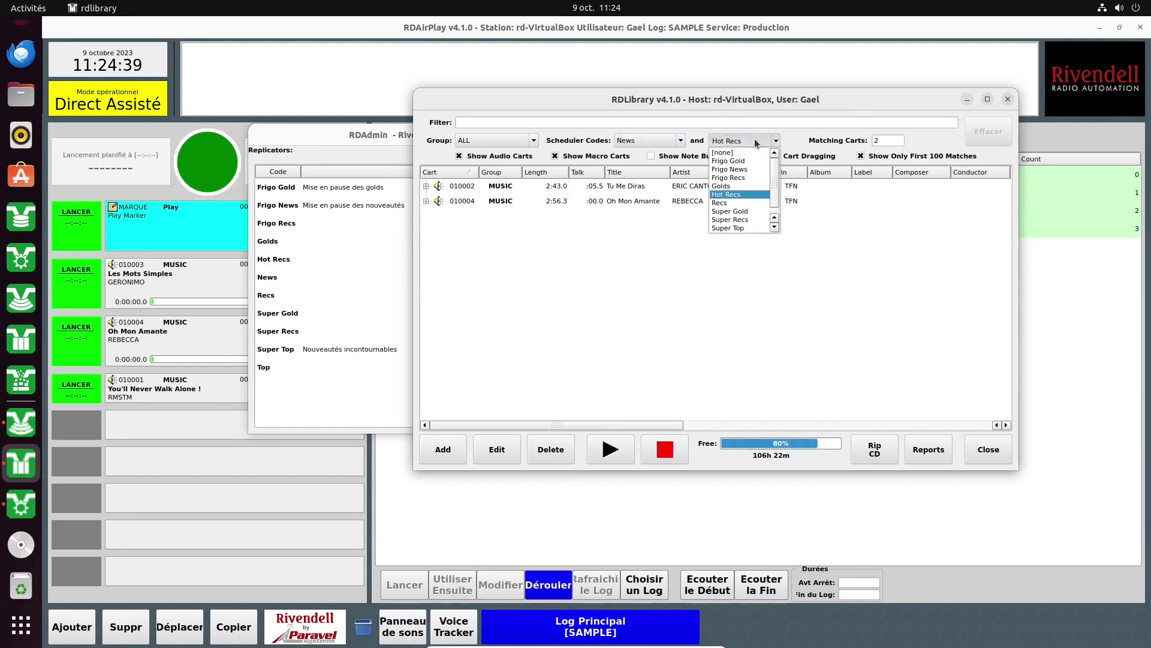
pyautogui.click(734, 186)
# Try the first code filter as Frigo Gold, Frigo News, Frigo Recs, Super Gold, Super Recs, Top, ending on News.
pyautogui.click(679, 141)
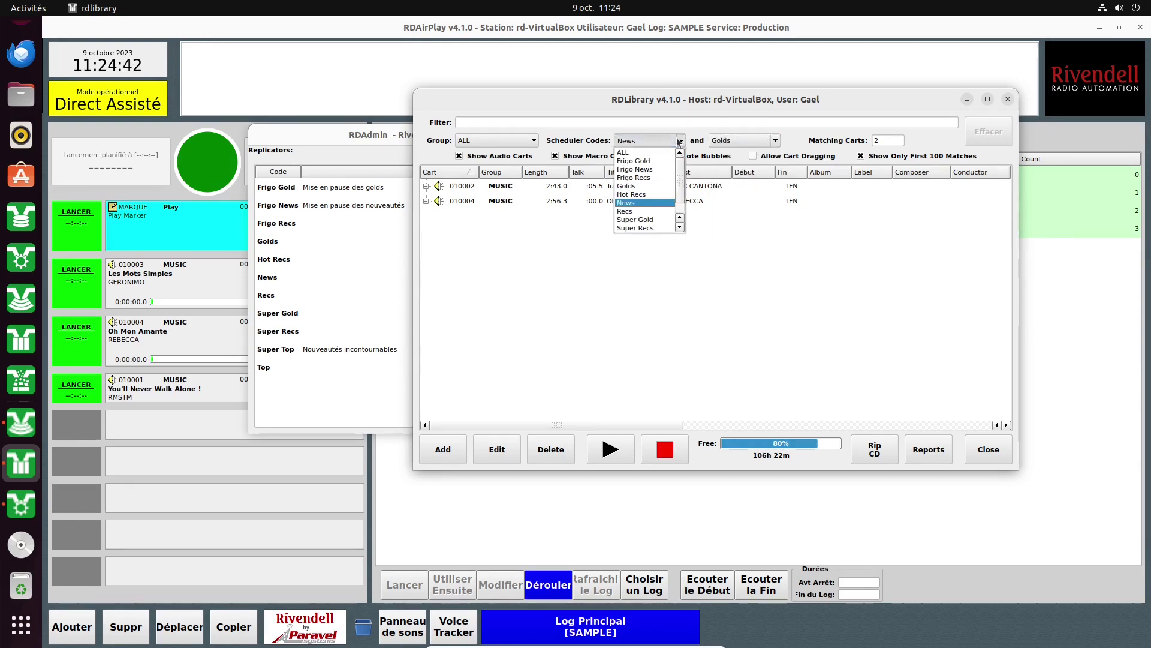
pyautogui.click(656, 161)
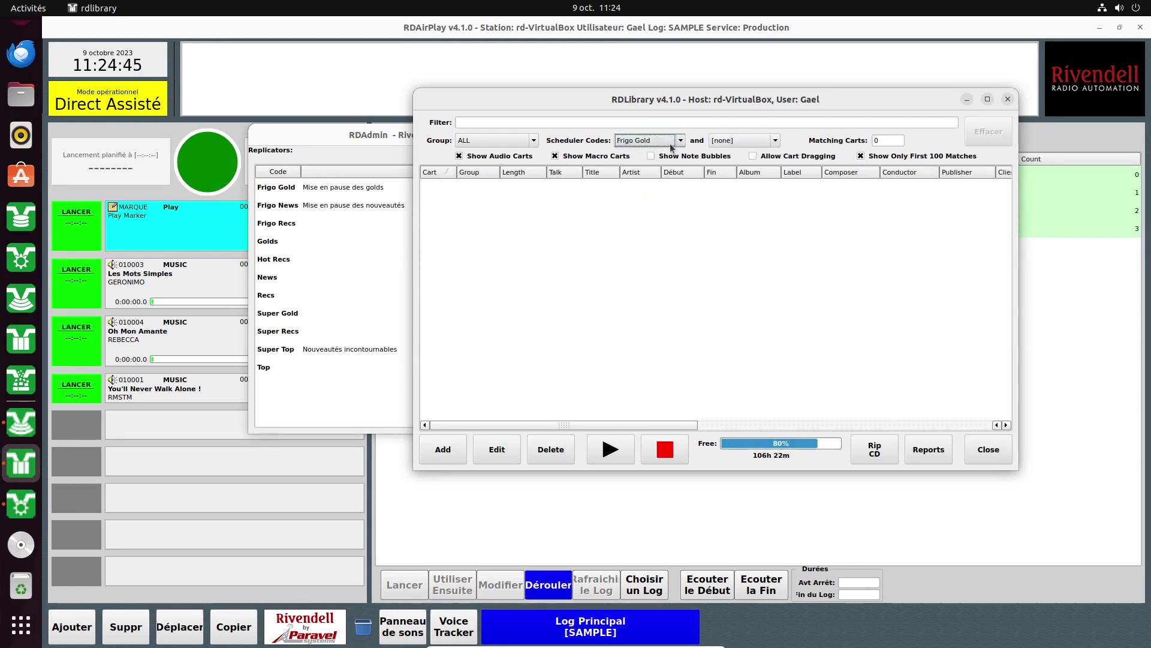
pyautogui.click(670, 143)
pyautogui.click(659, 169)
pyautogui.click(660, 141)
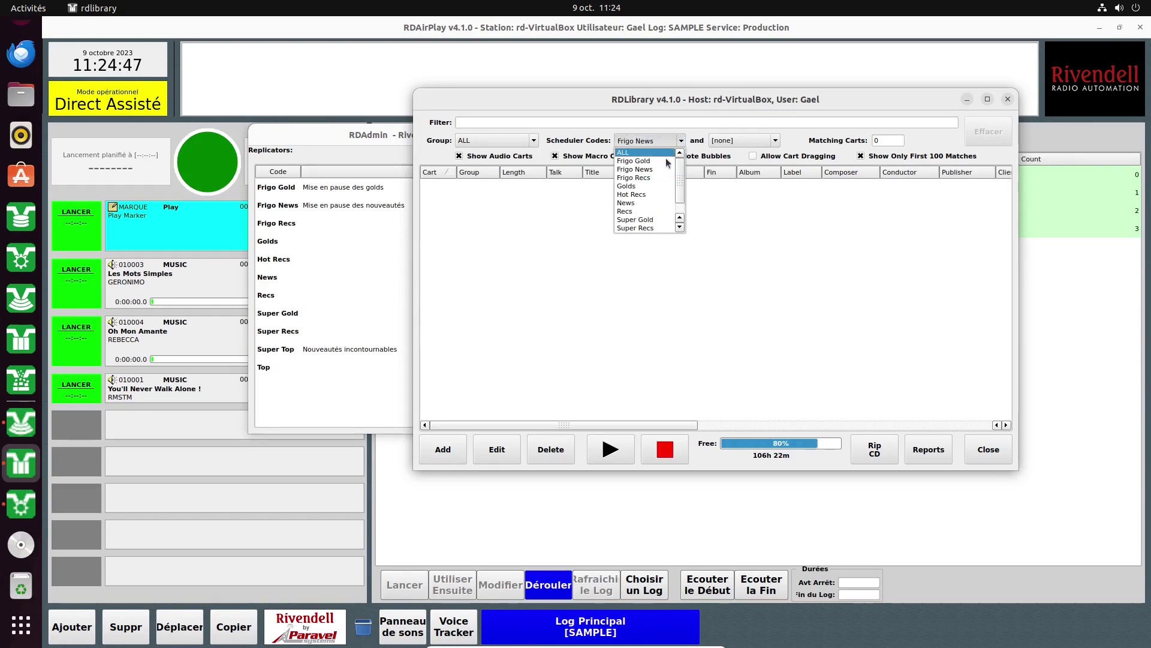
pyautogui.click(660, 178)
pyautogui.click(659, 141)
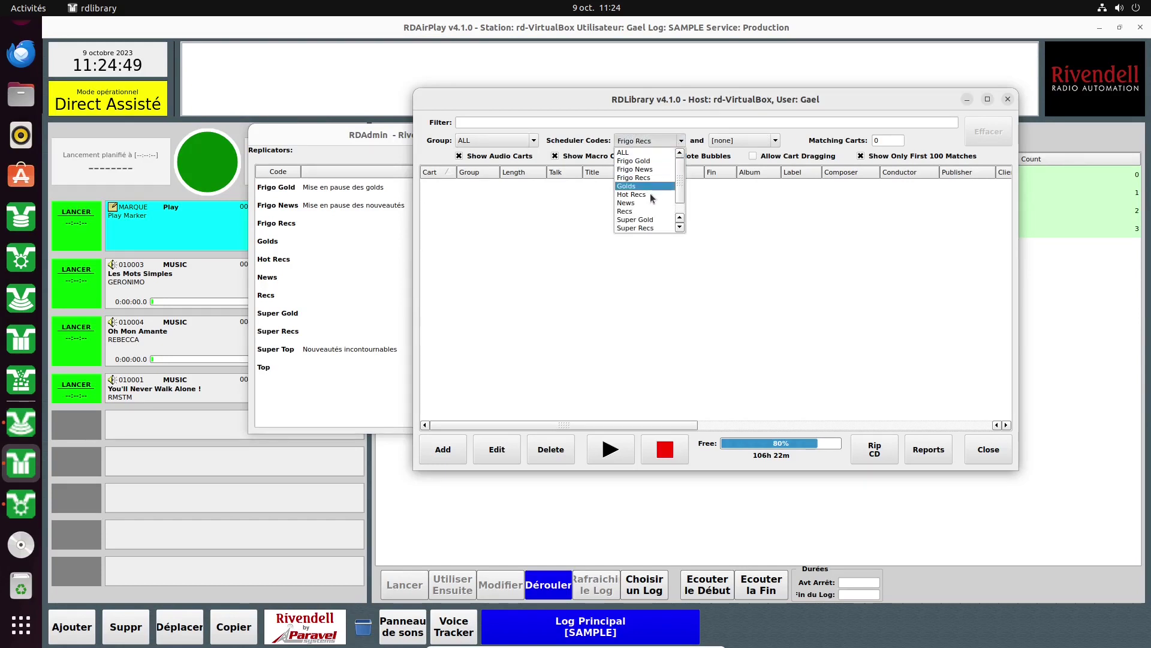
pyautogui.click(636, 219)
pyautogui.click(648, 140)
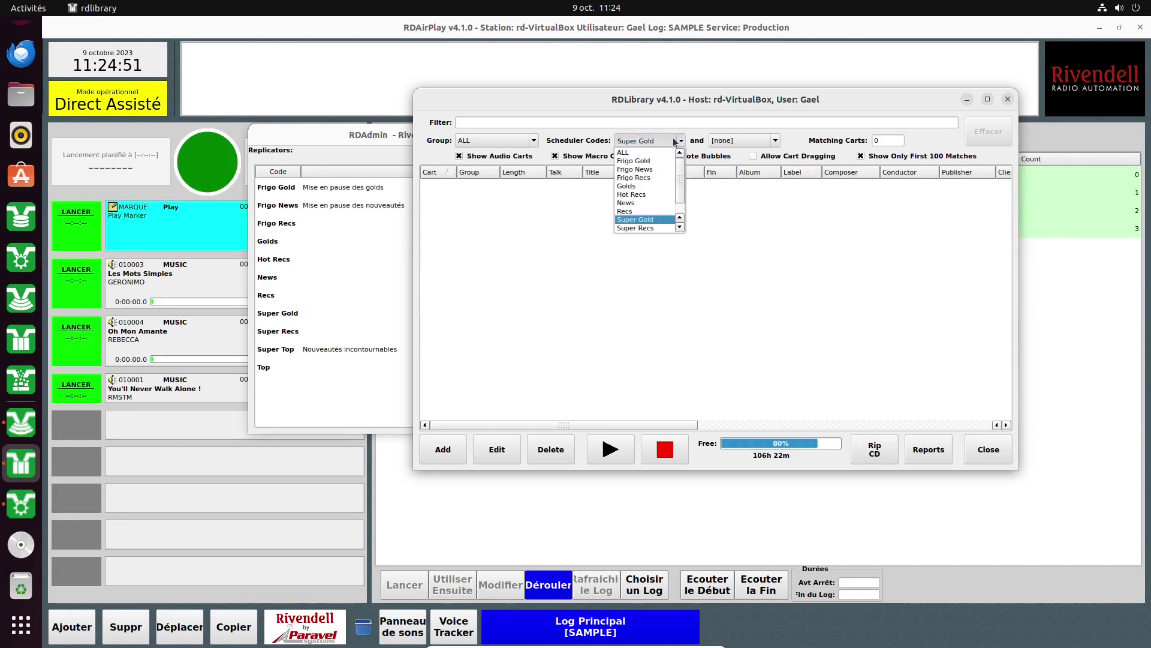
pyautogui.click(630, 227)
pyautogui.click(648, 140)
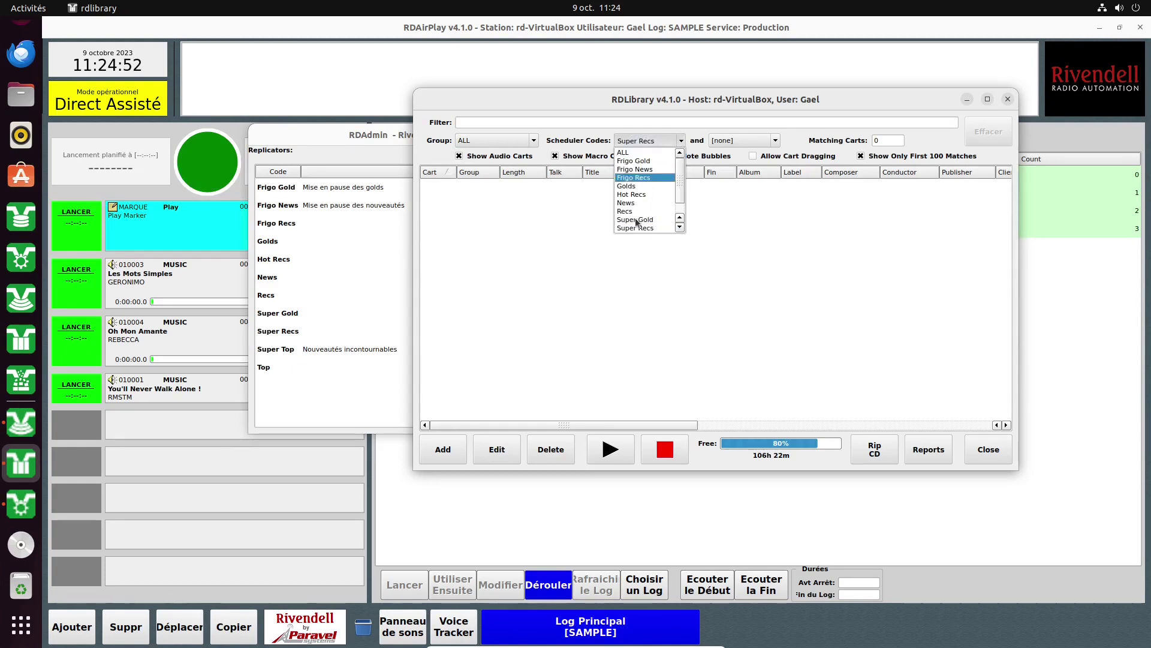
pyautogui.click(638, 227)
pyautogui.click(660, 140)
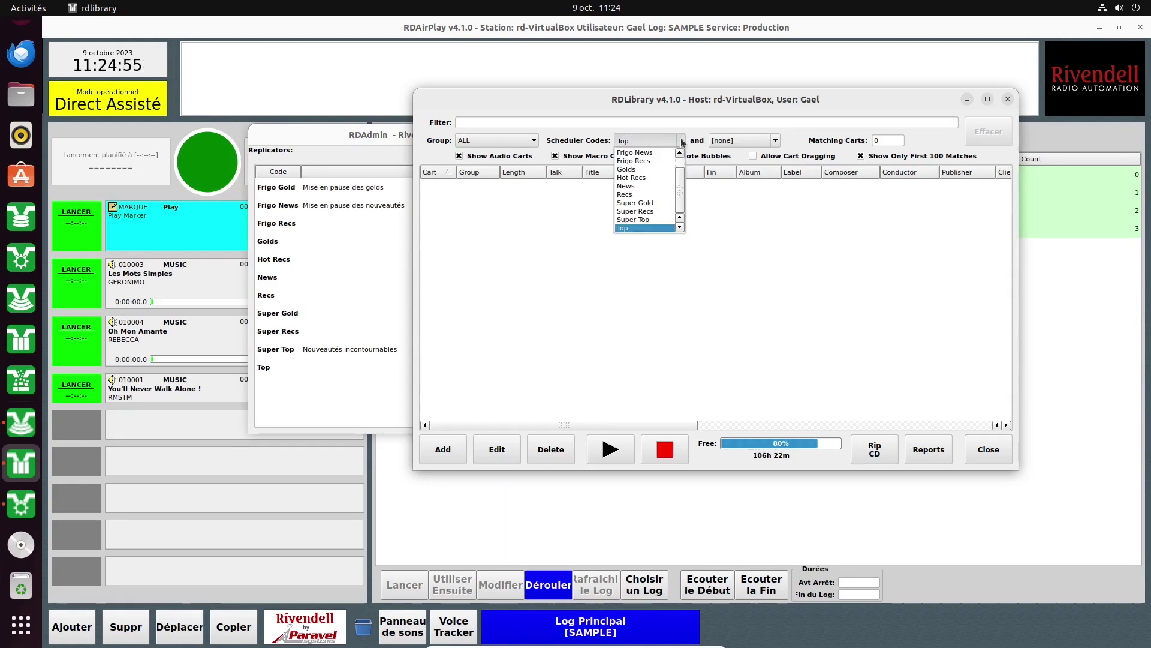
pyautogui.click(626, 186)
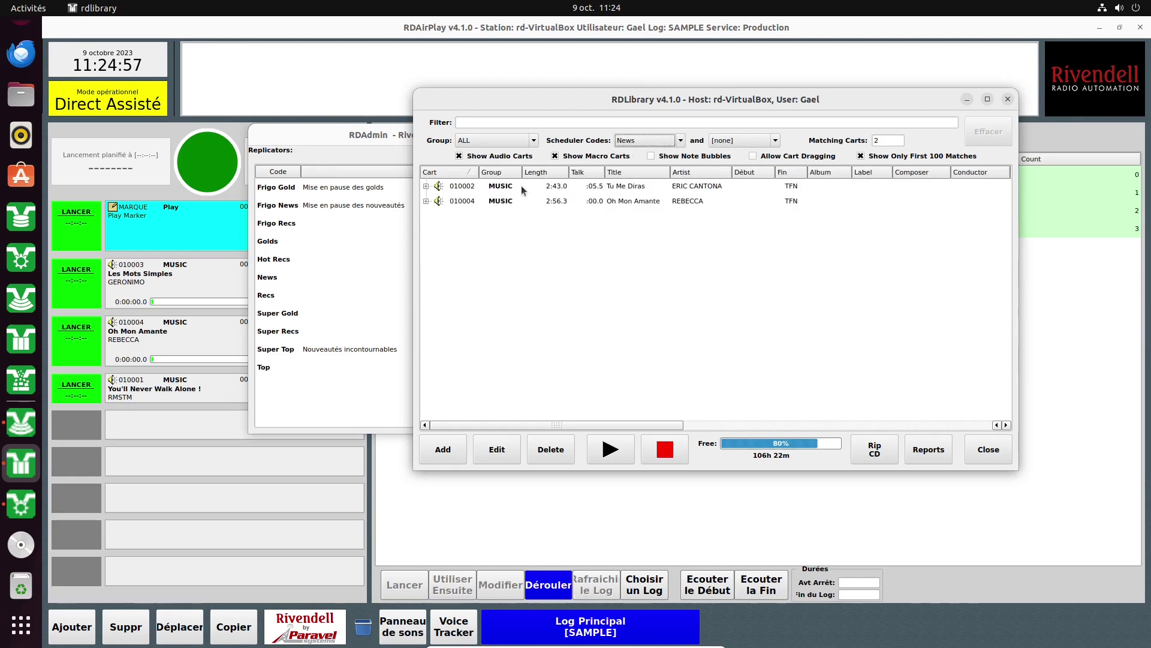
# Leave the second code filter unchanged, enable Allow Cart Dragging, and rearrange the windows.
pyautogui.click(777, 142)
pyautogui.click(777, 142)
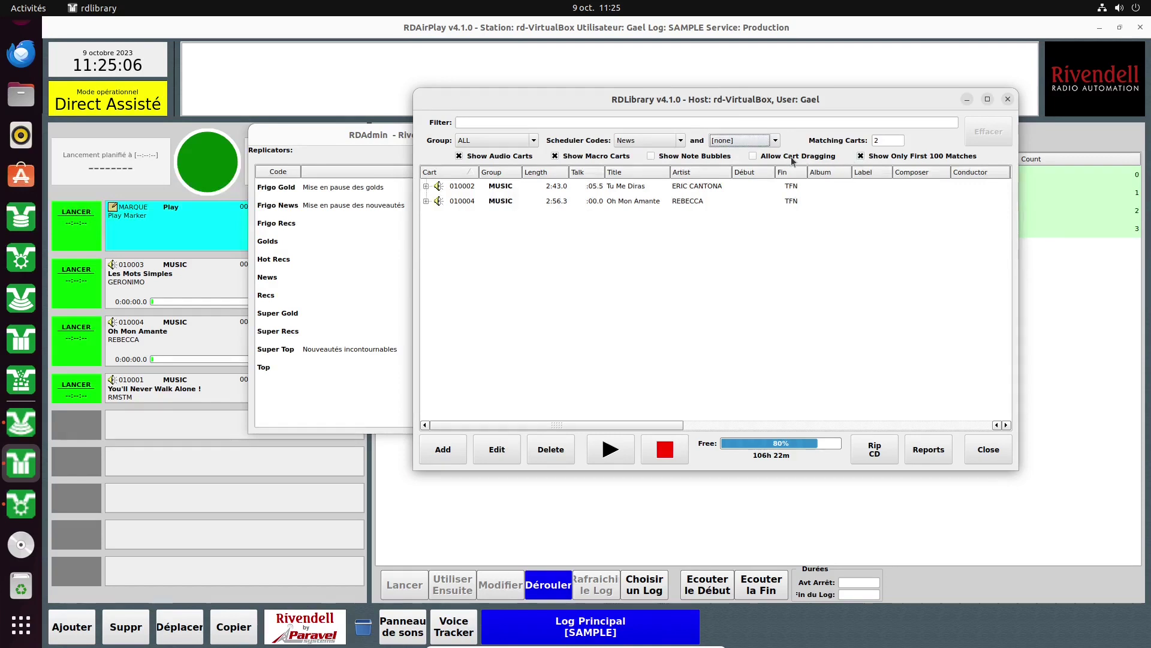
pyautogui.click(753, 157)
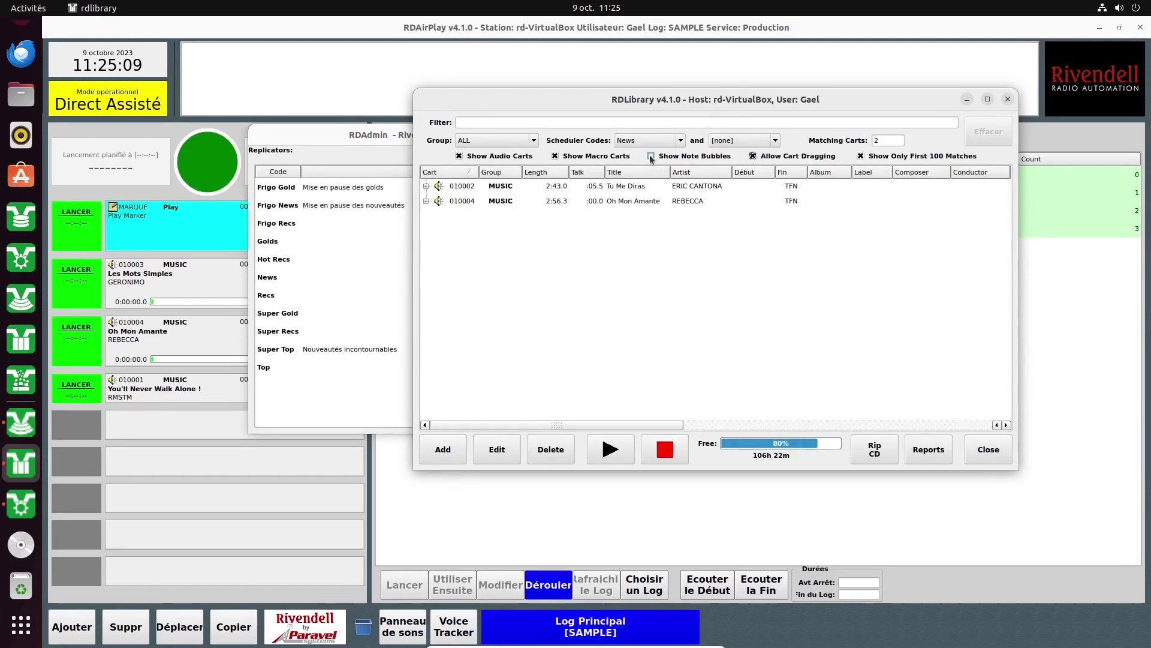
pyautogui.click(324, 329)
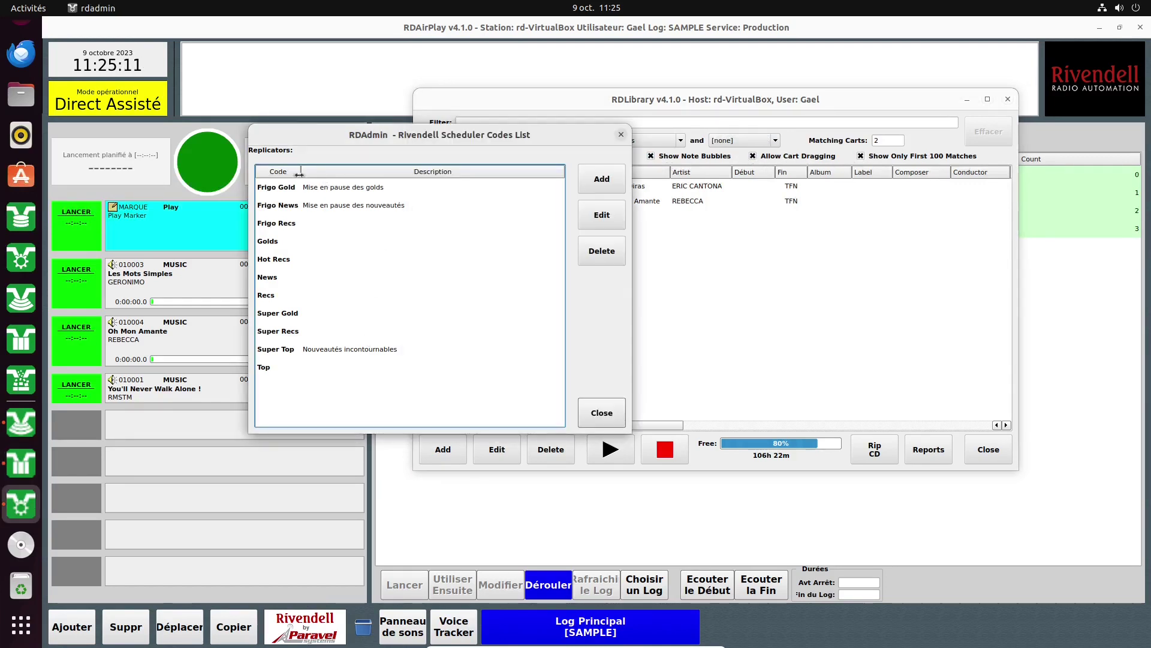
pyautogui.moveTo(679, 89); pyautogui.dragTo(777, 87)
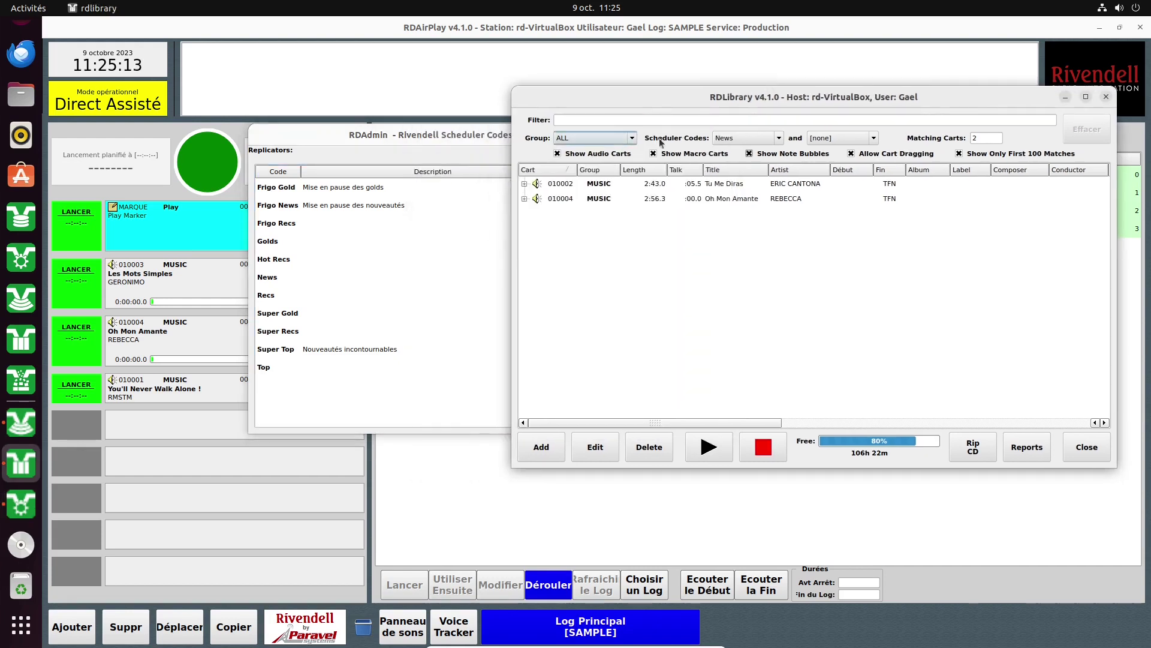